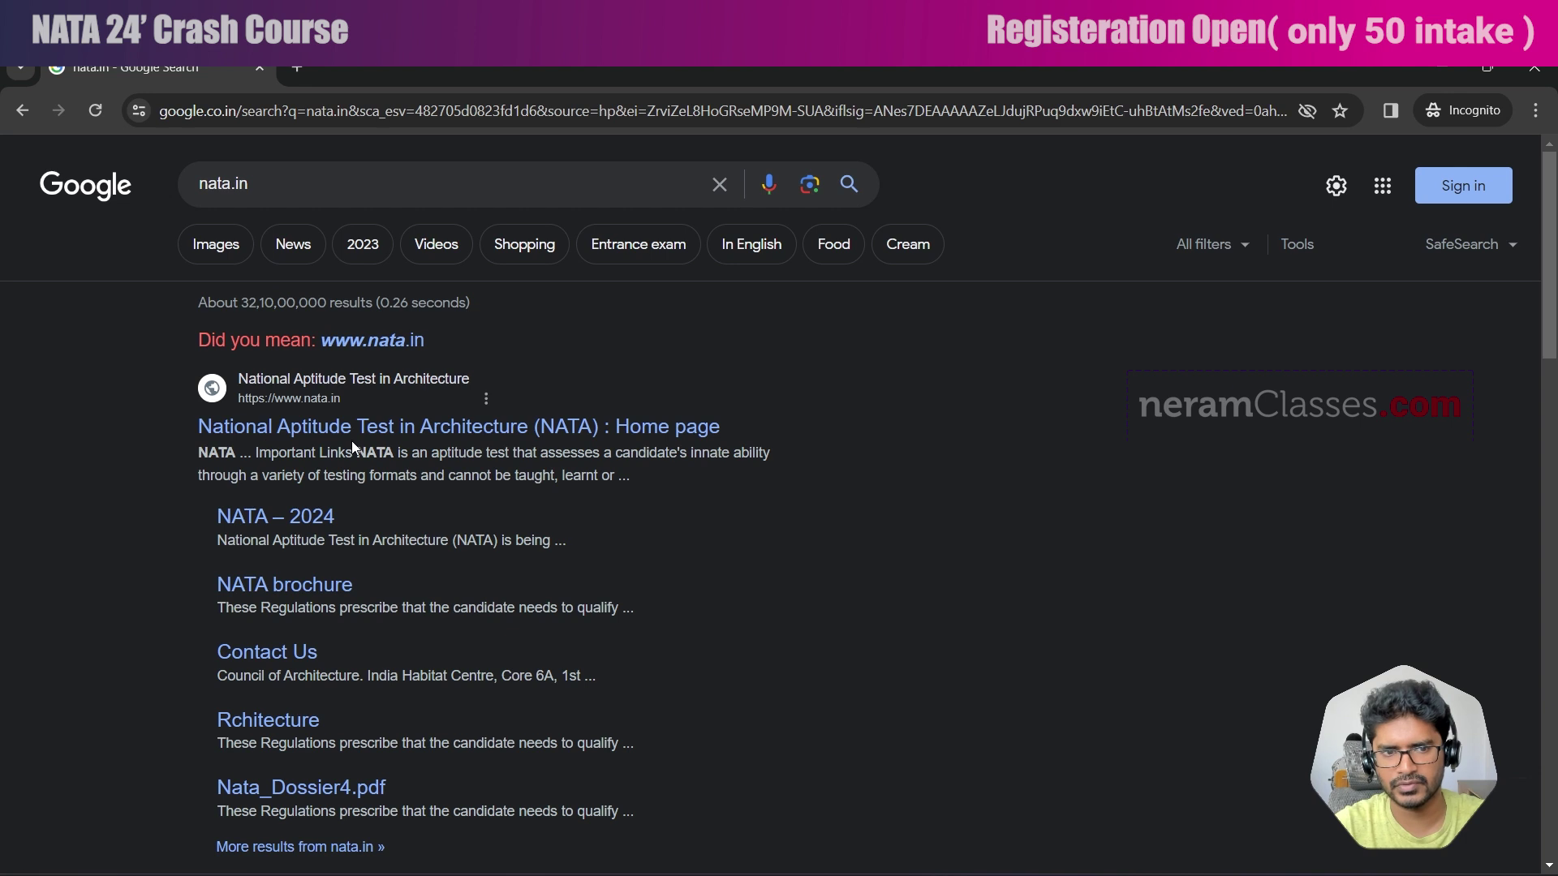
Open the 'National Aptitude Test in Architecture (NATA) : Home page' result from Google.
click(352, 433)
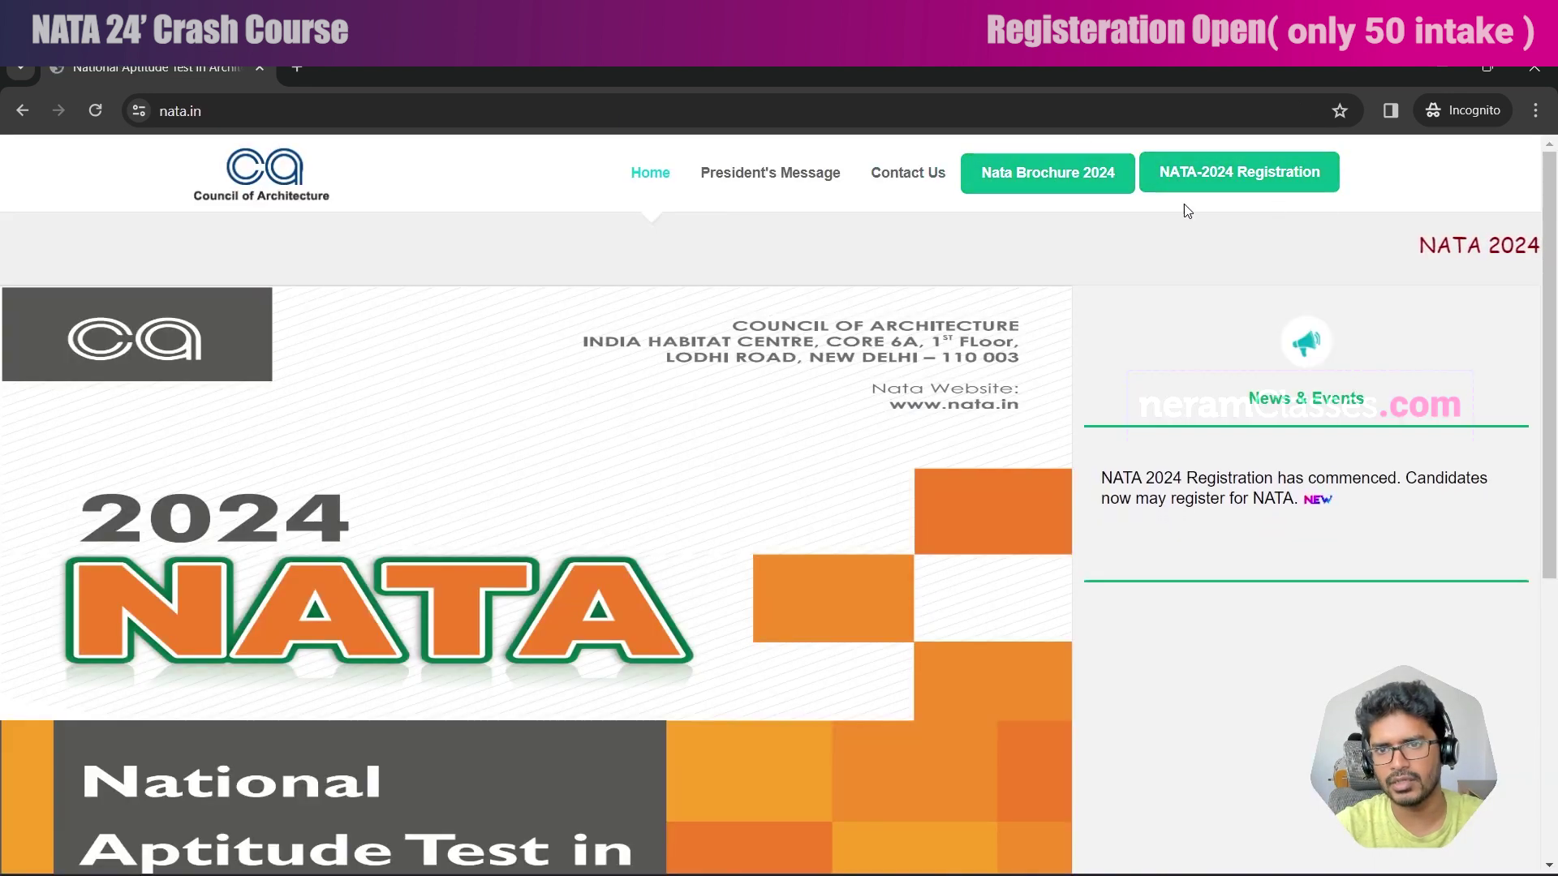
Go to the NATA-2024 Registration portal and bring up its new-candidate Sign Up form.
click(1244, 171)
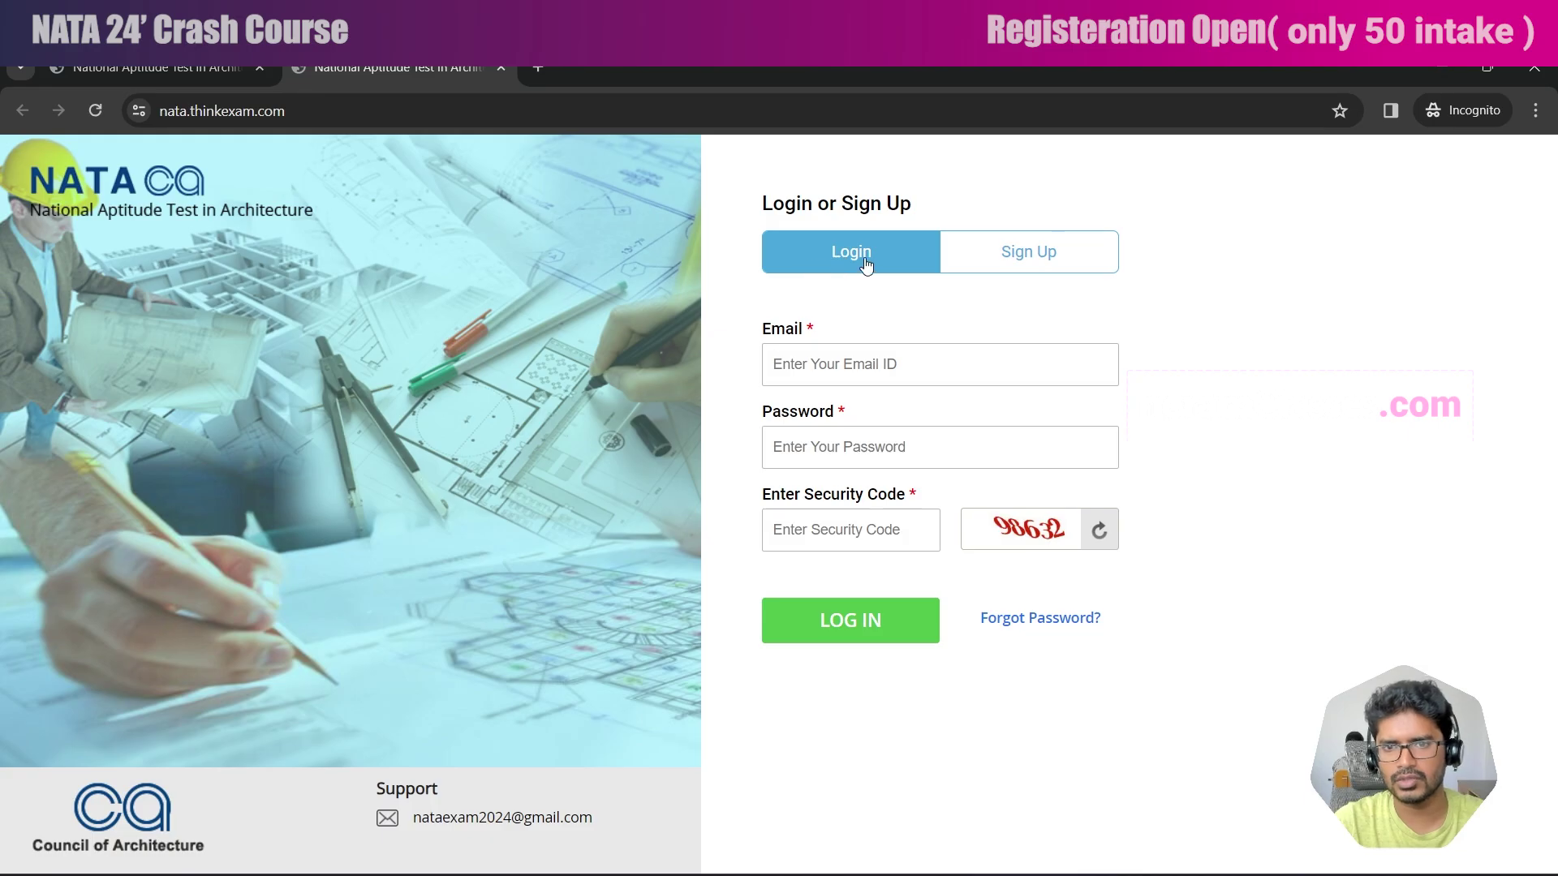
click(1038, 258)
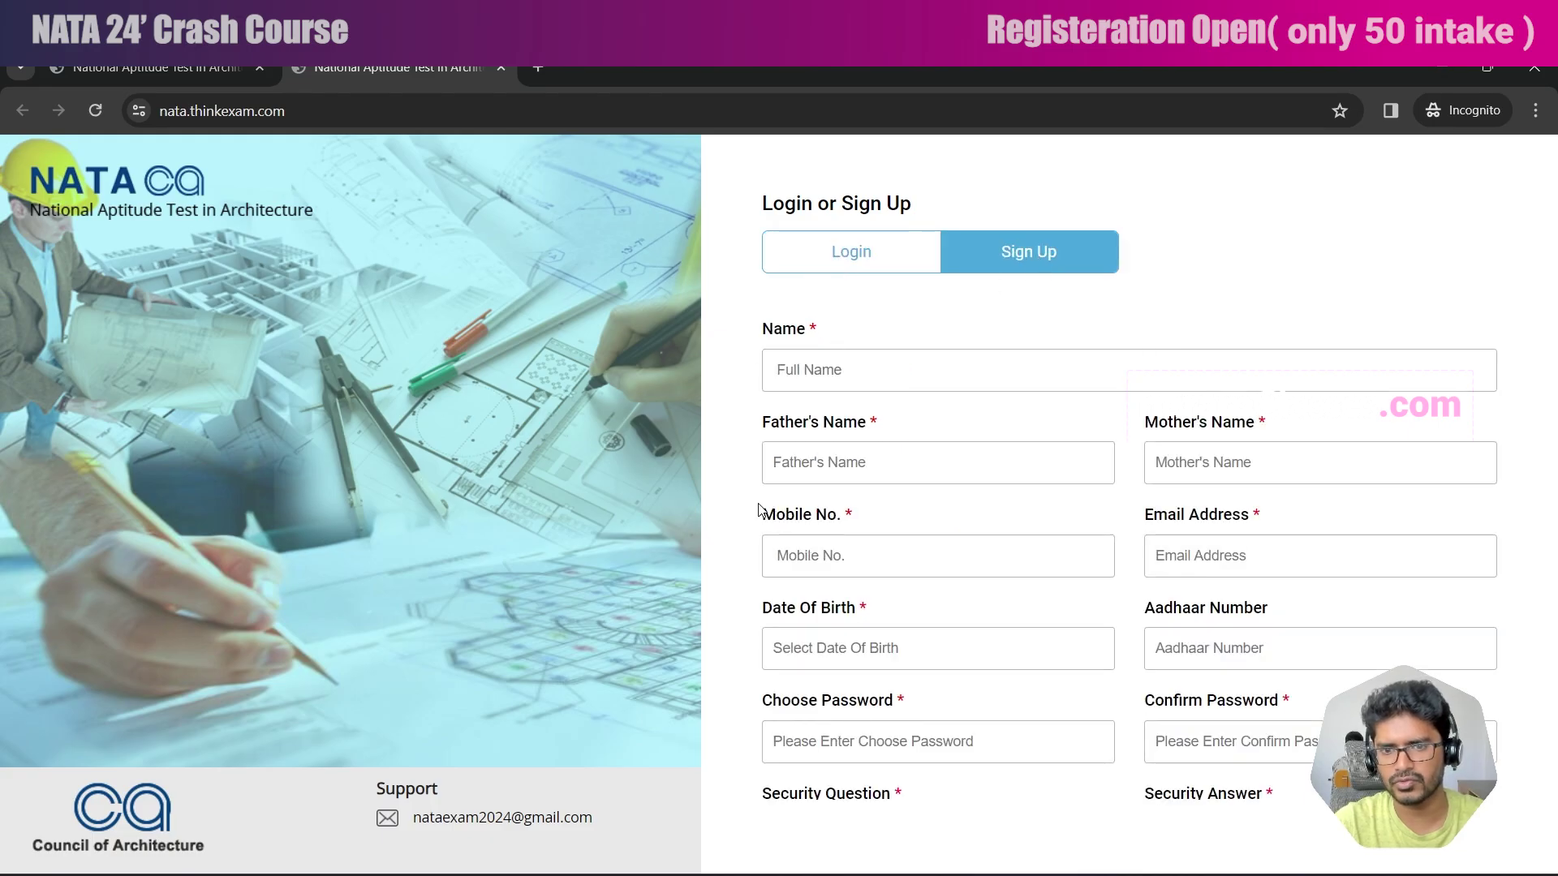
Submit the completed Sign Up form and select the registered email address shown.
click(846, 242)
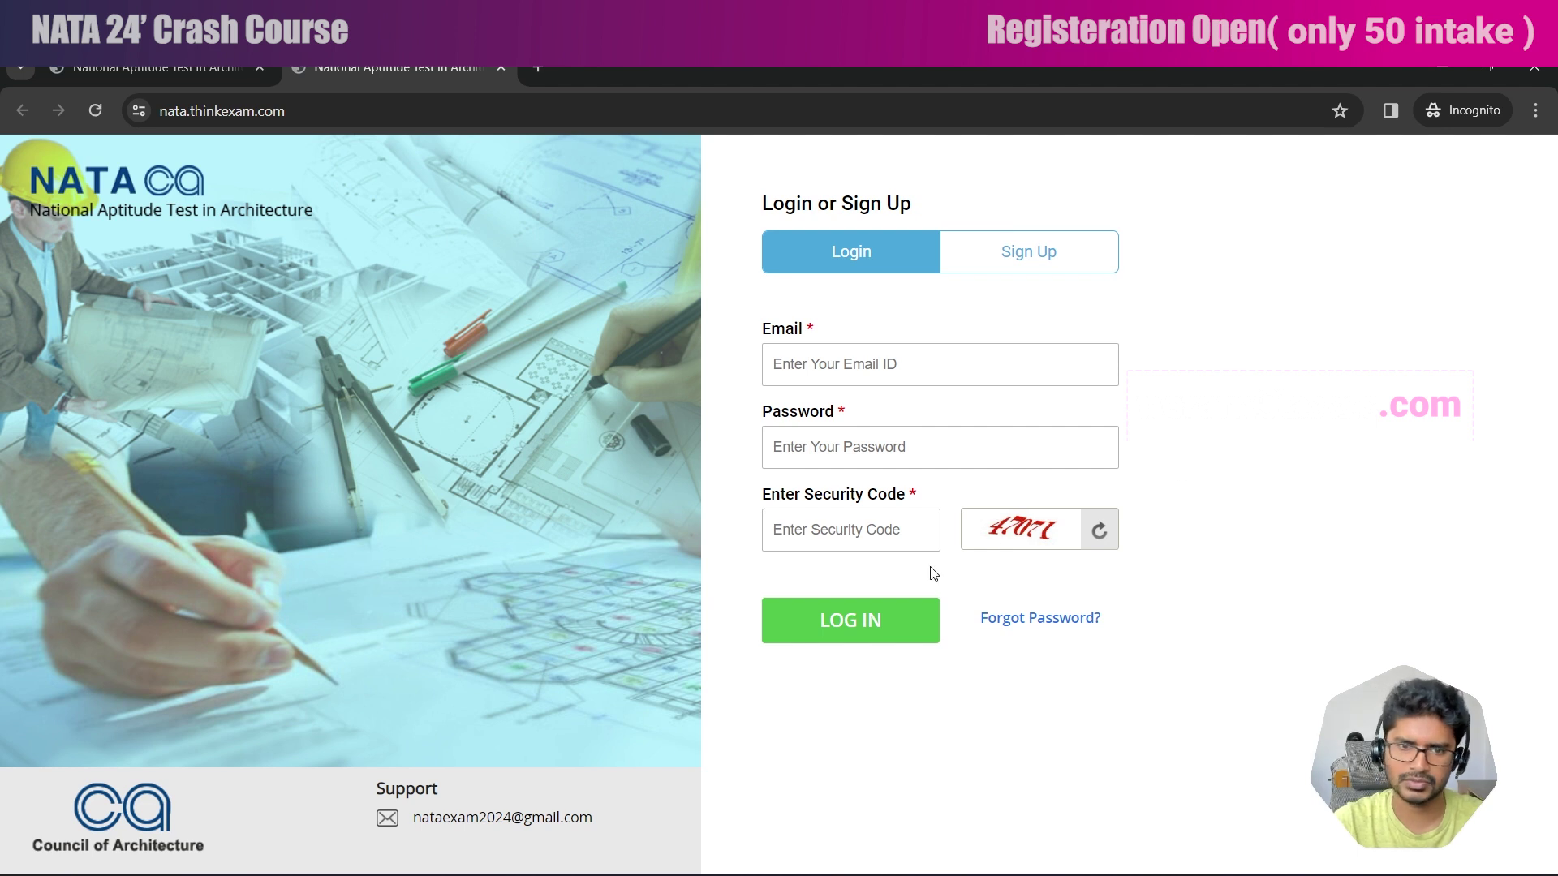
click(986, 264)
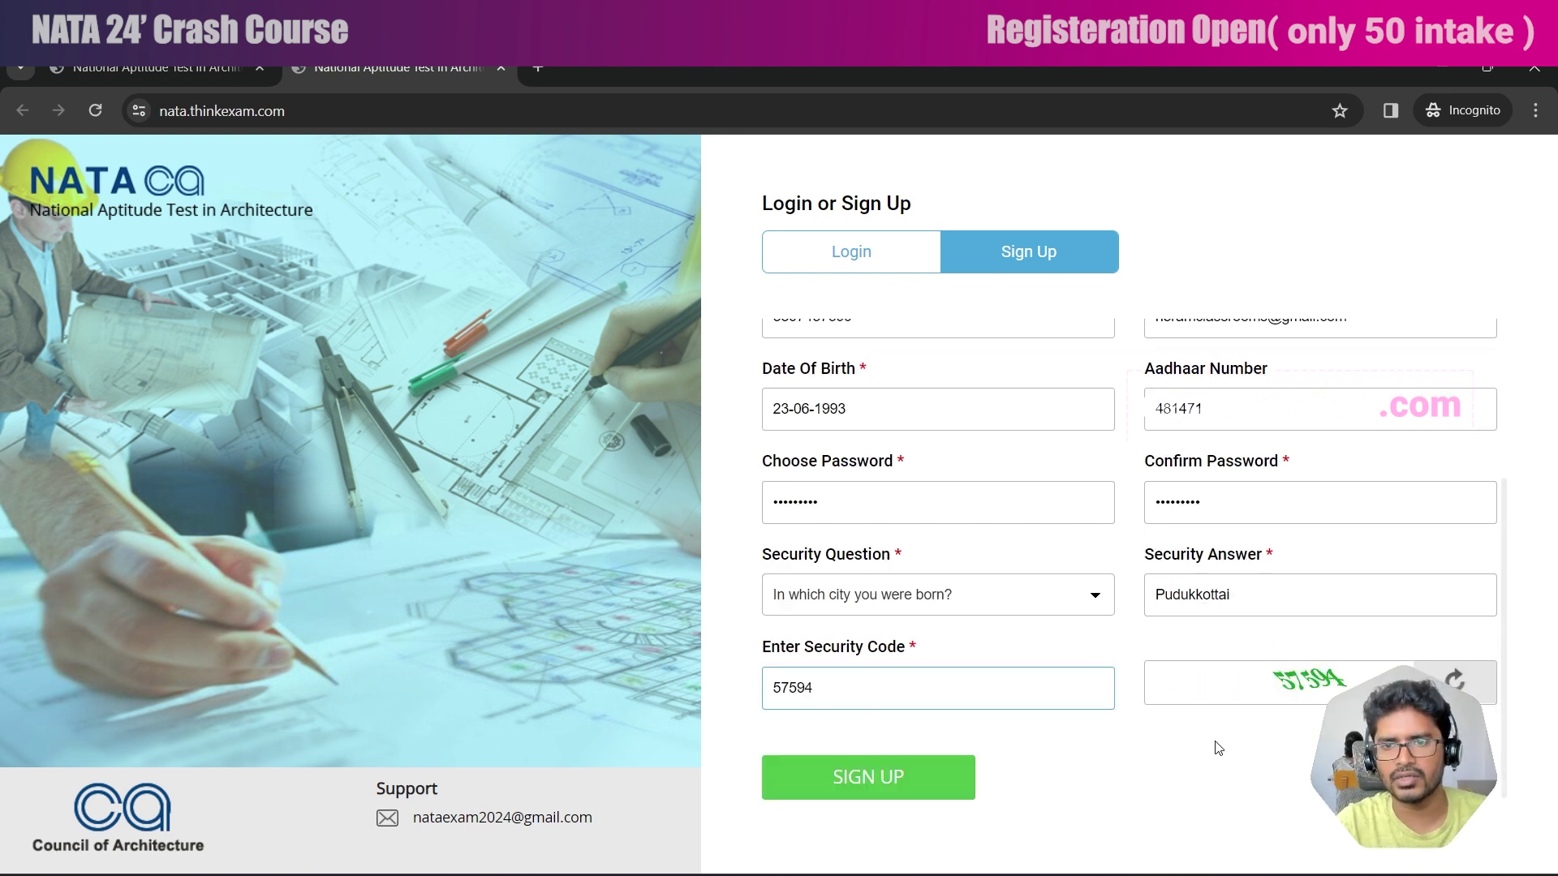
click(910, 779)
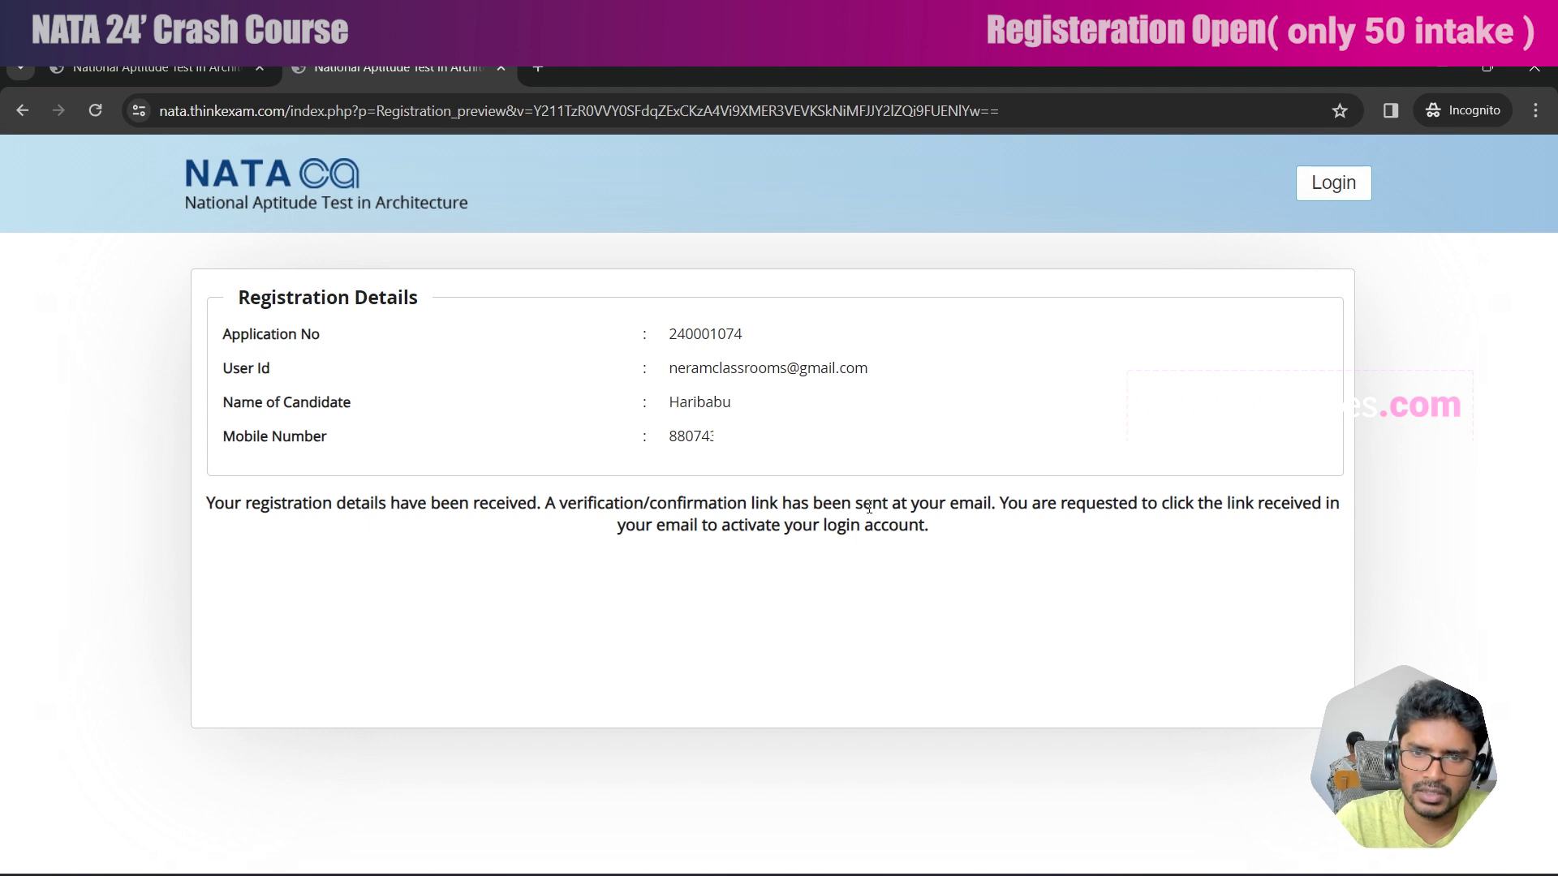
drag(669, 368, 731, 367)
drag(730, 367, 867, 369)
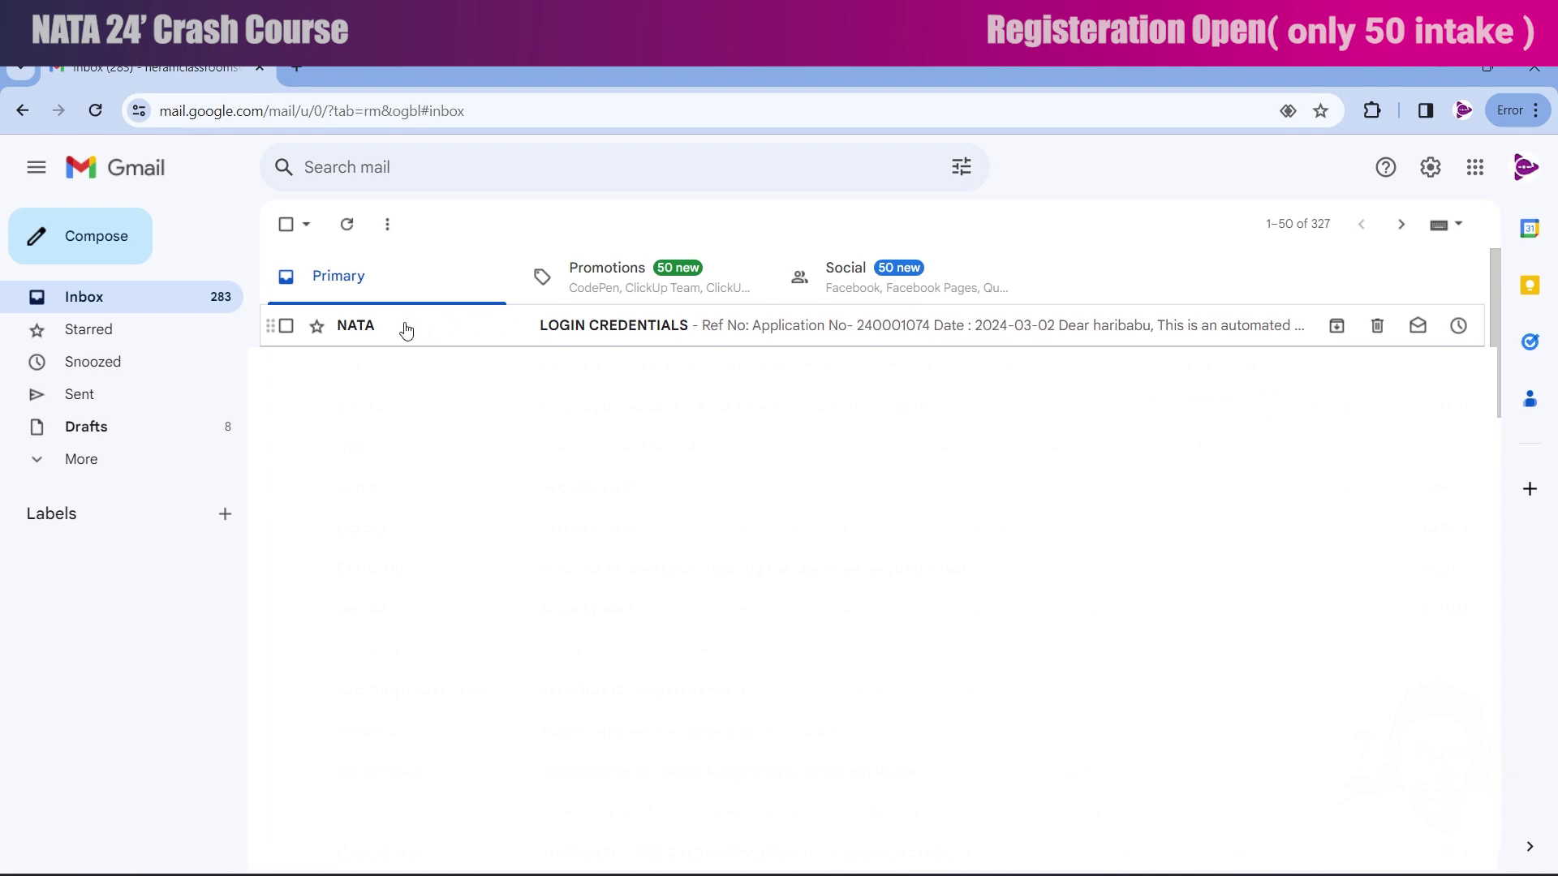
Open the NATA LOGIN CREDENTIALS email and follow its 'verify your Email' link.
click(36, 461)
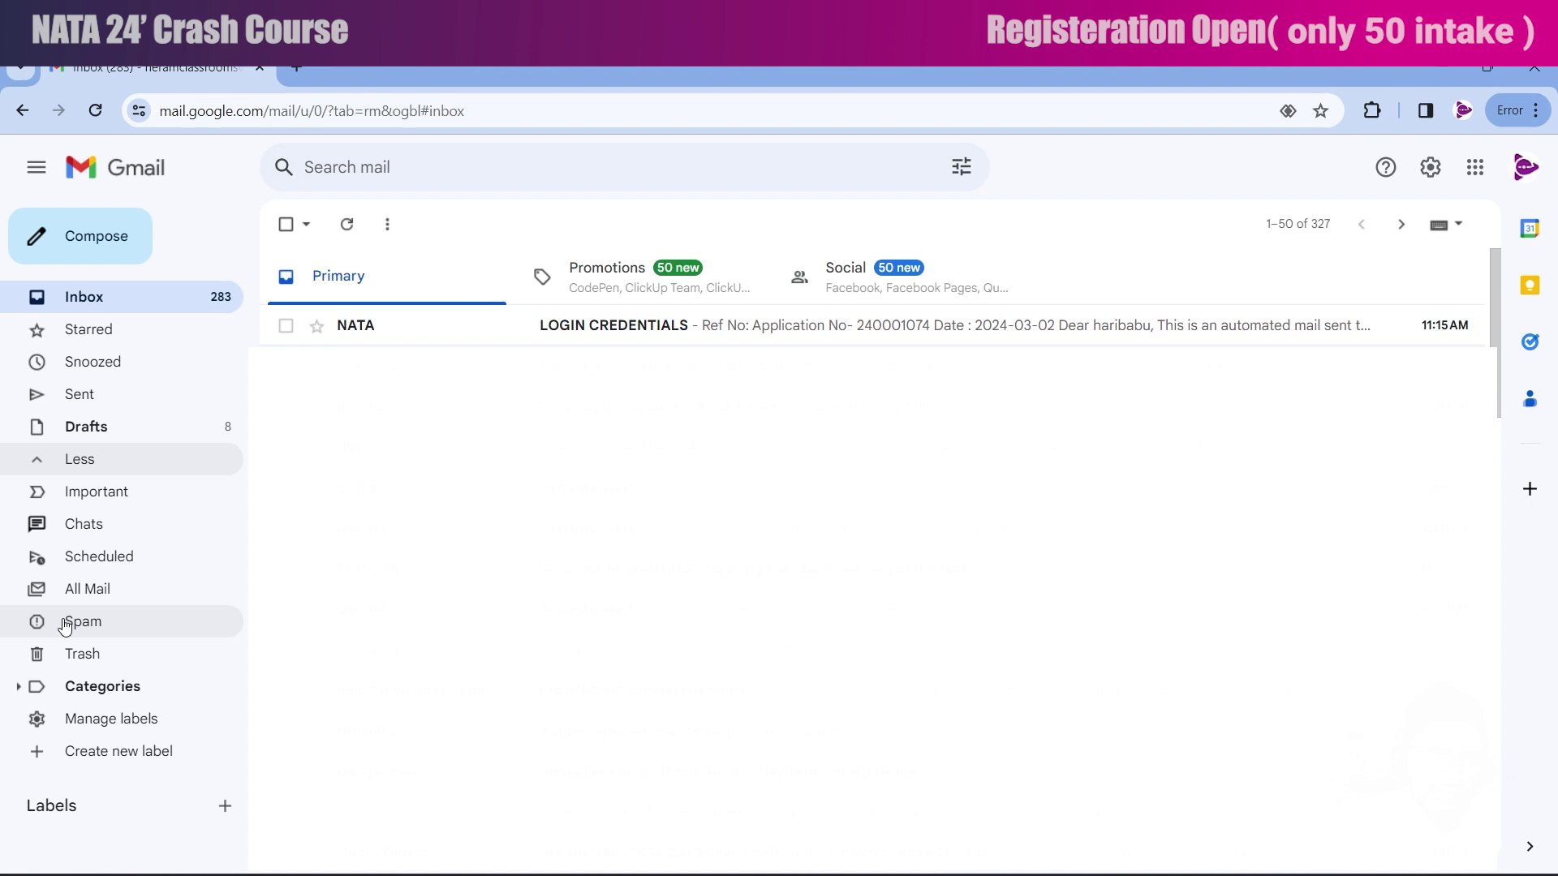
click(358, 327)
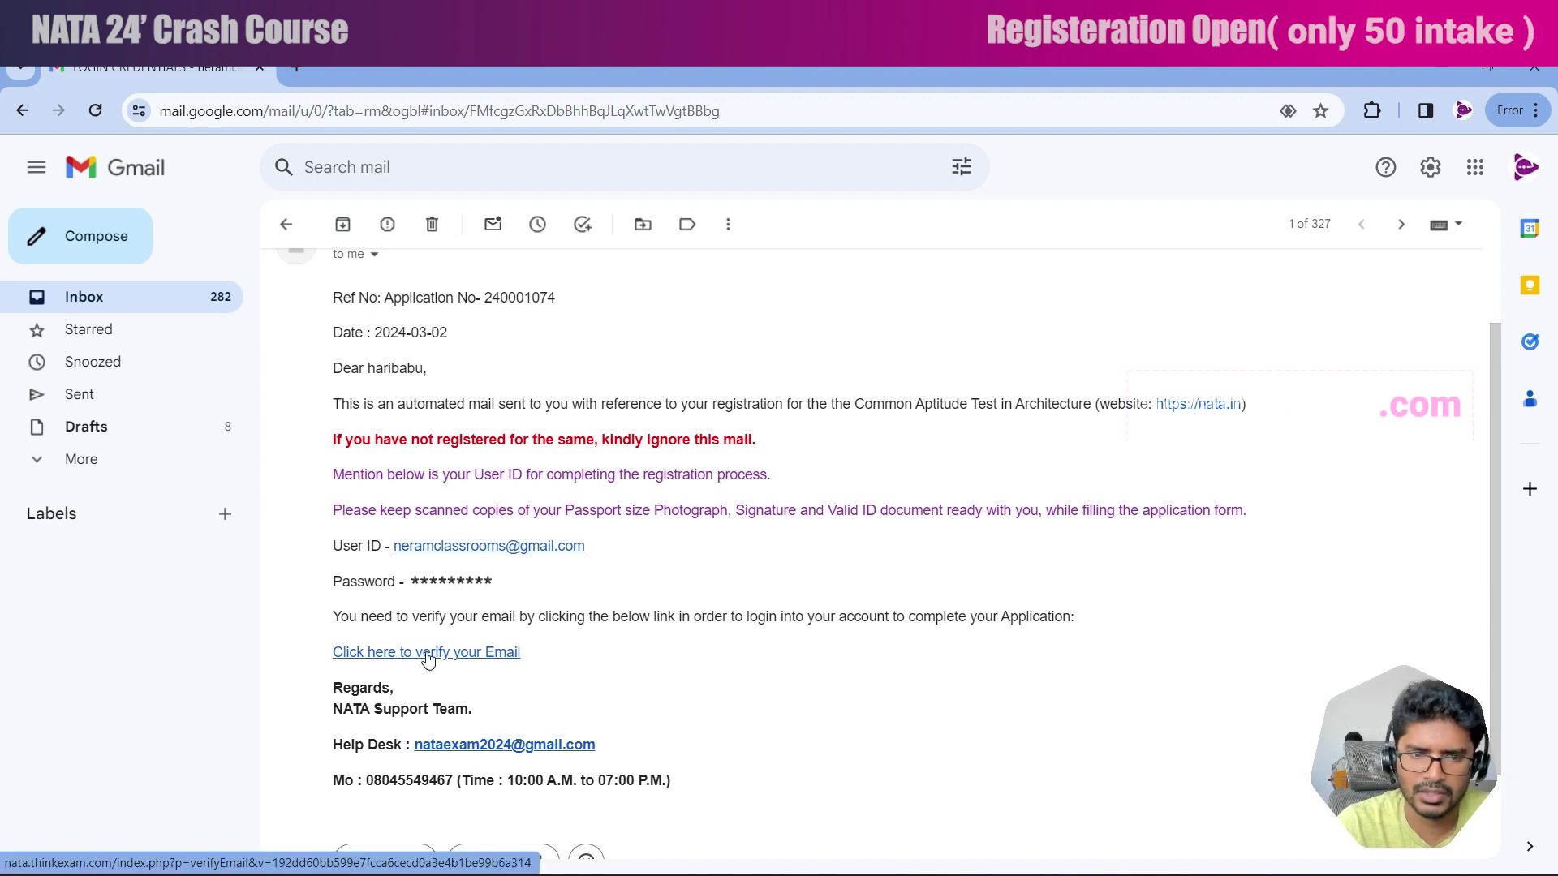
click(428, 655)
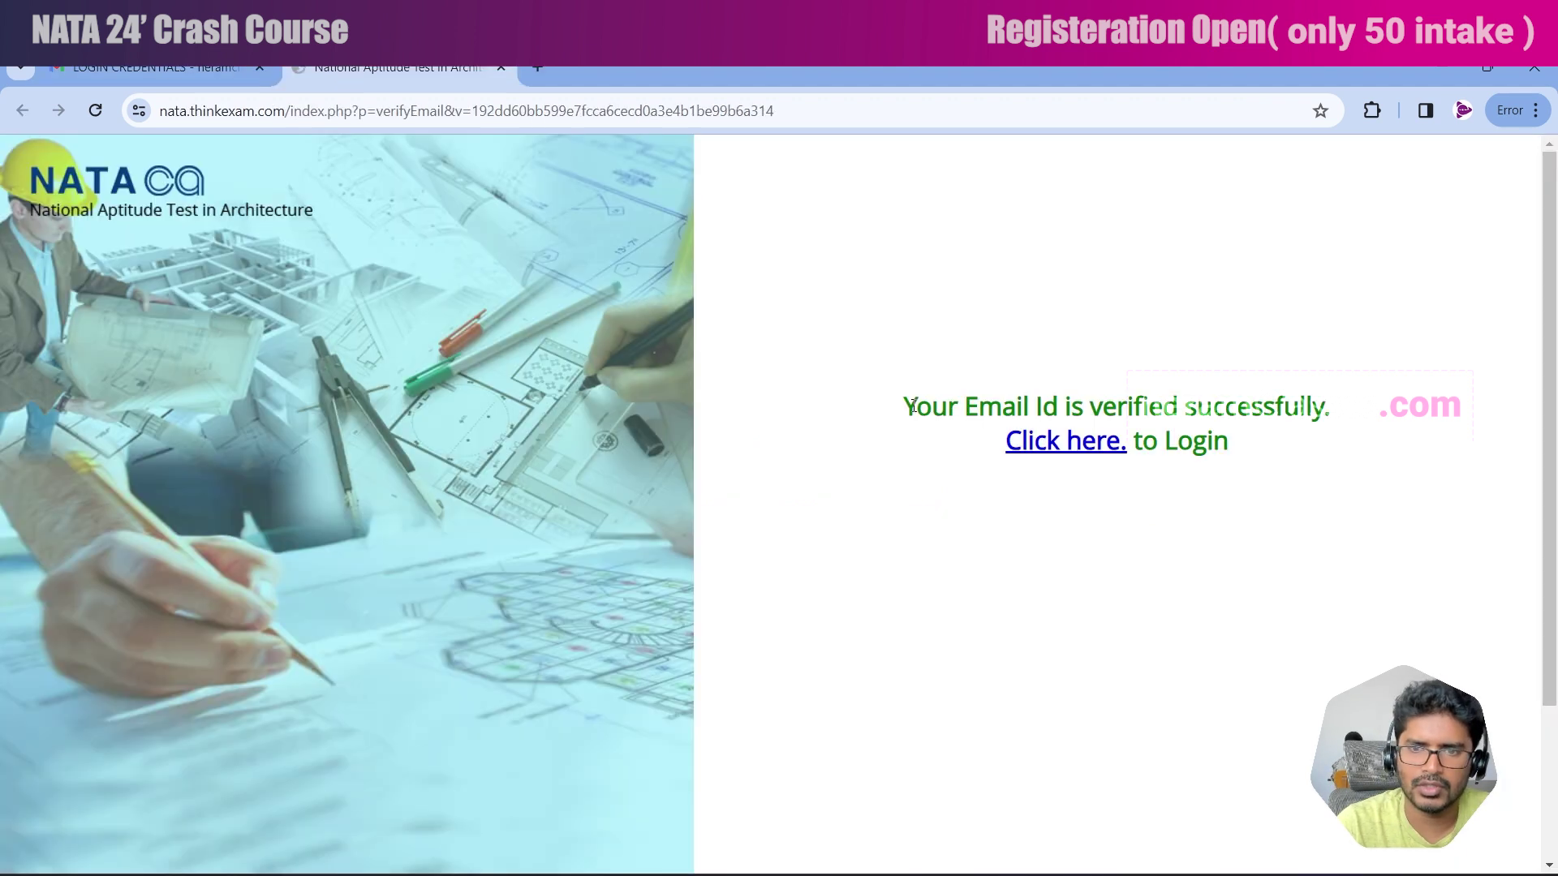
Log in with the registered email and password, dismissing Chrome's save-password prompt.
click(1076, 450)
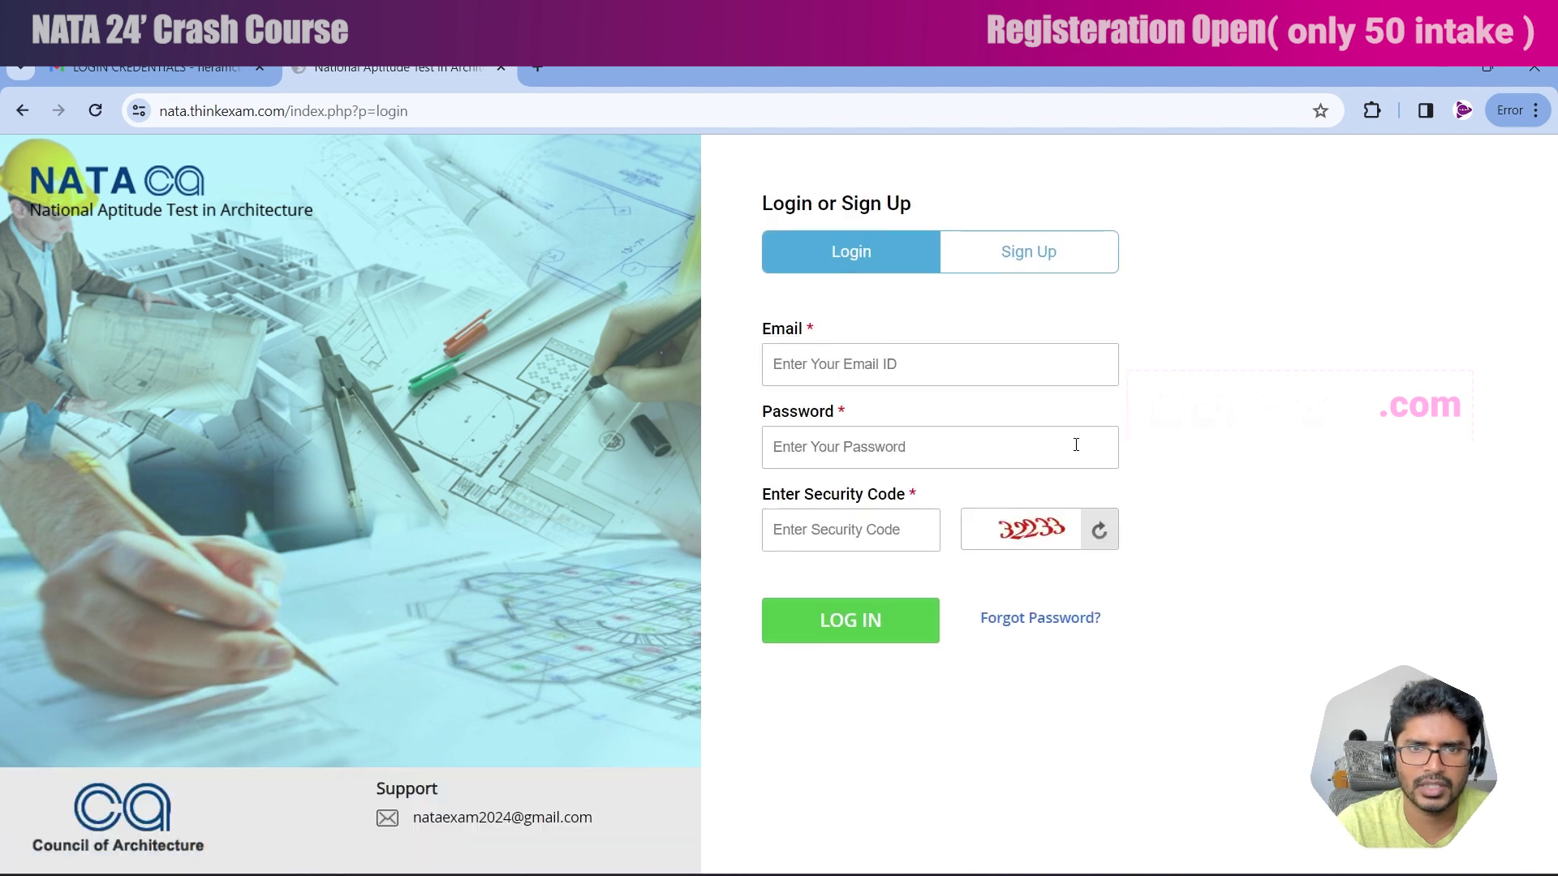
click(937, 365)
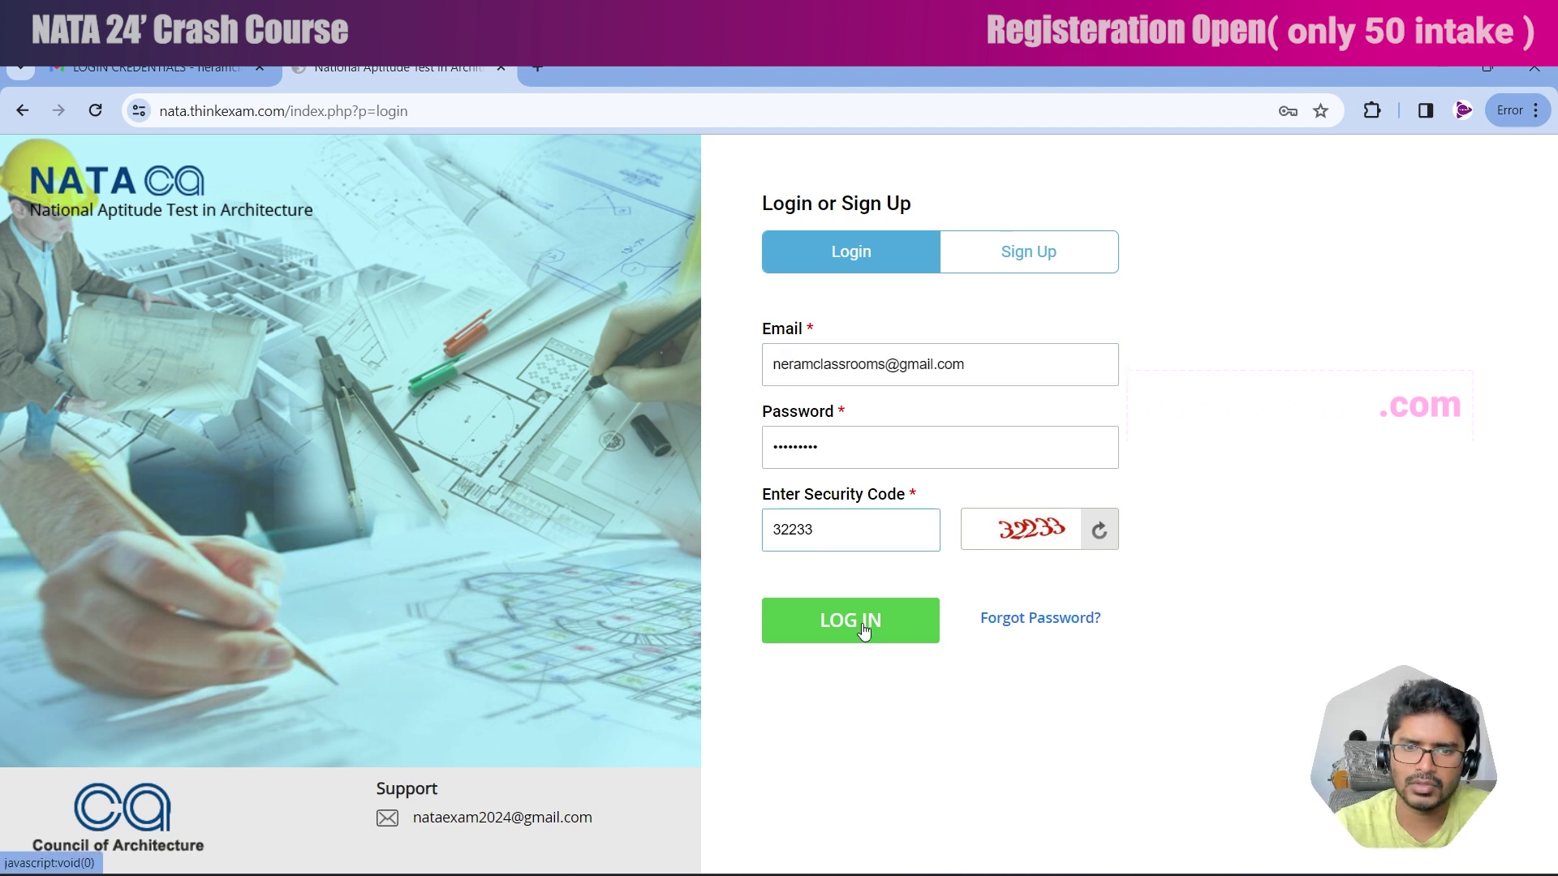
click(864, 632)
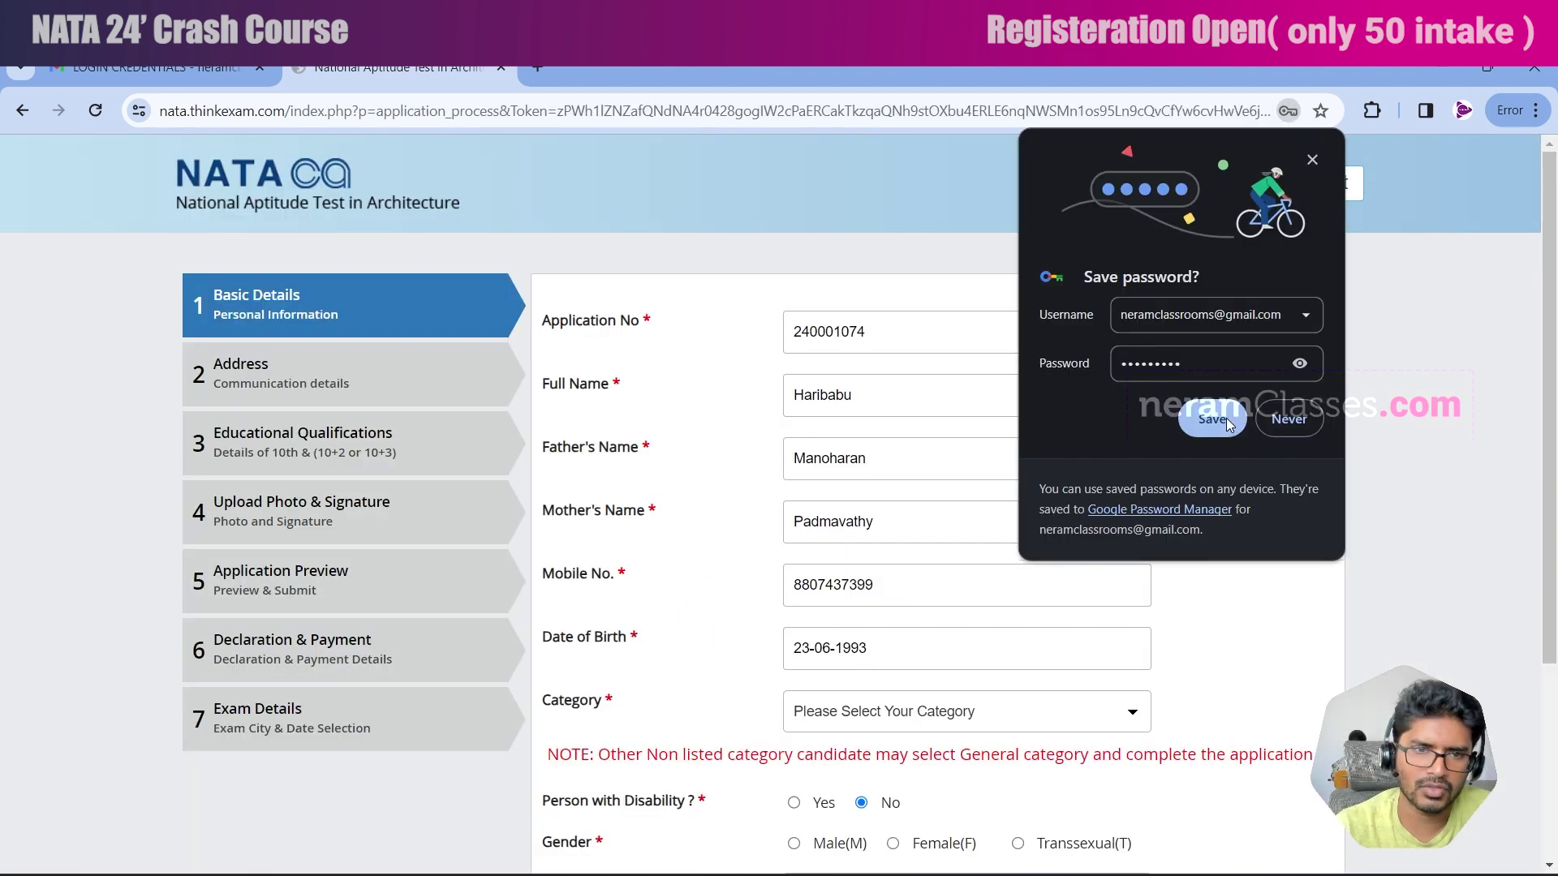
click(1212, 419)
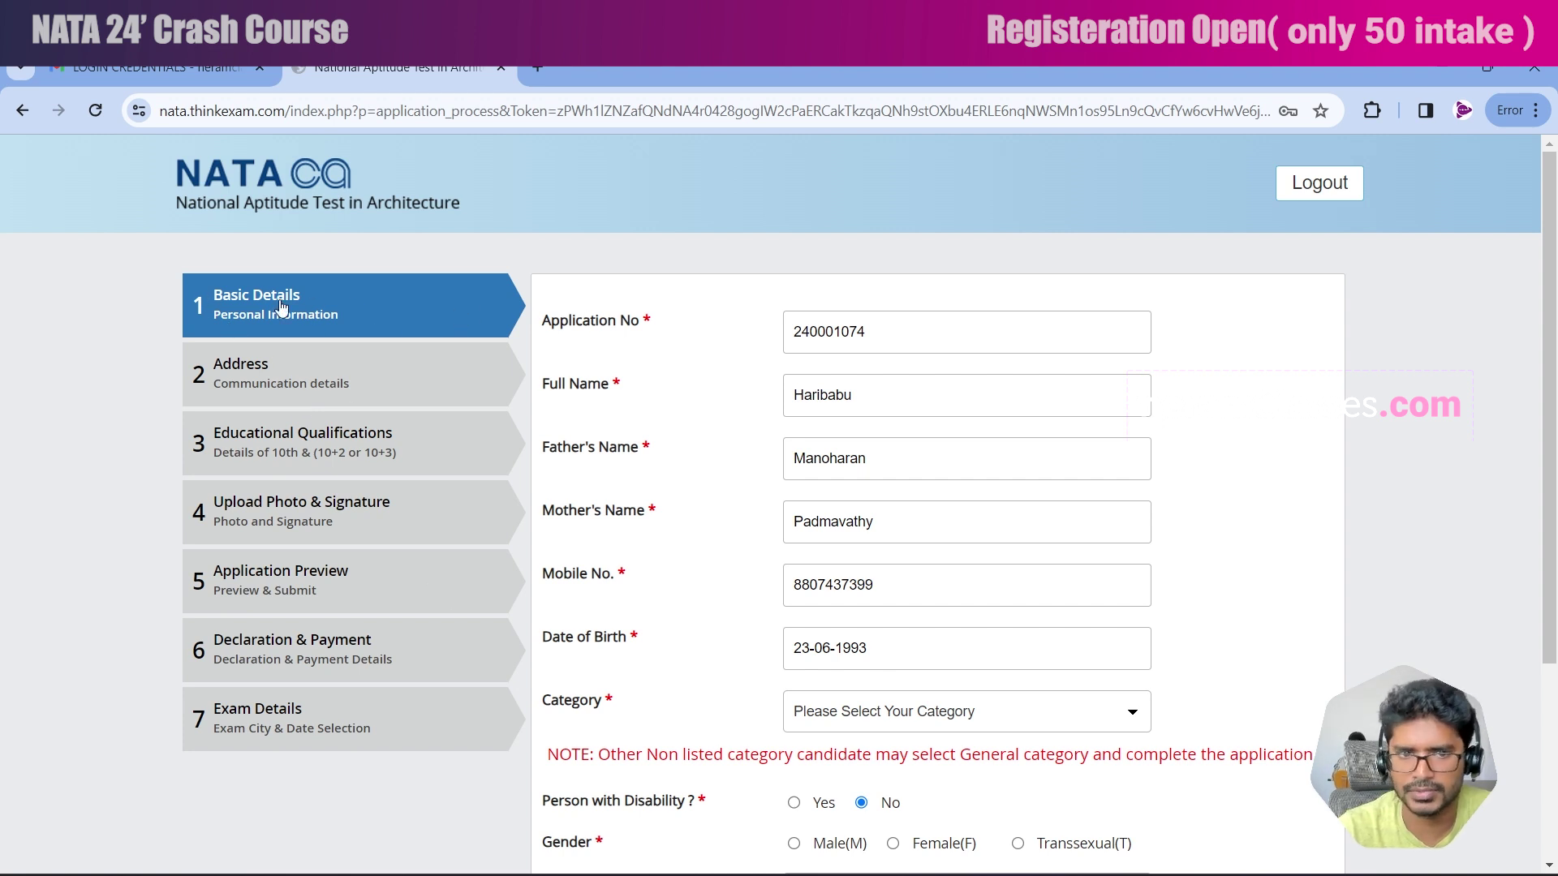
Save Basic Details as OBC(Non Creamy Layer), male, INDIAN, then save the residential address.
scroll(753, 511, down, 3)
scroll(754, 513, up, 3)
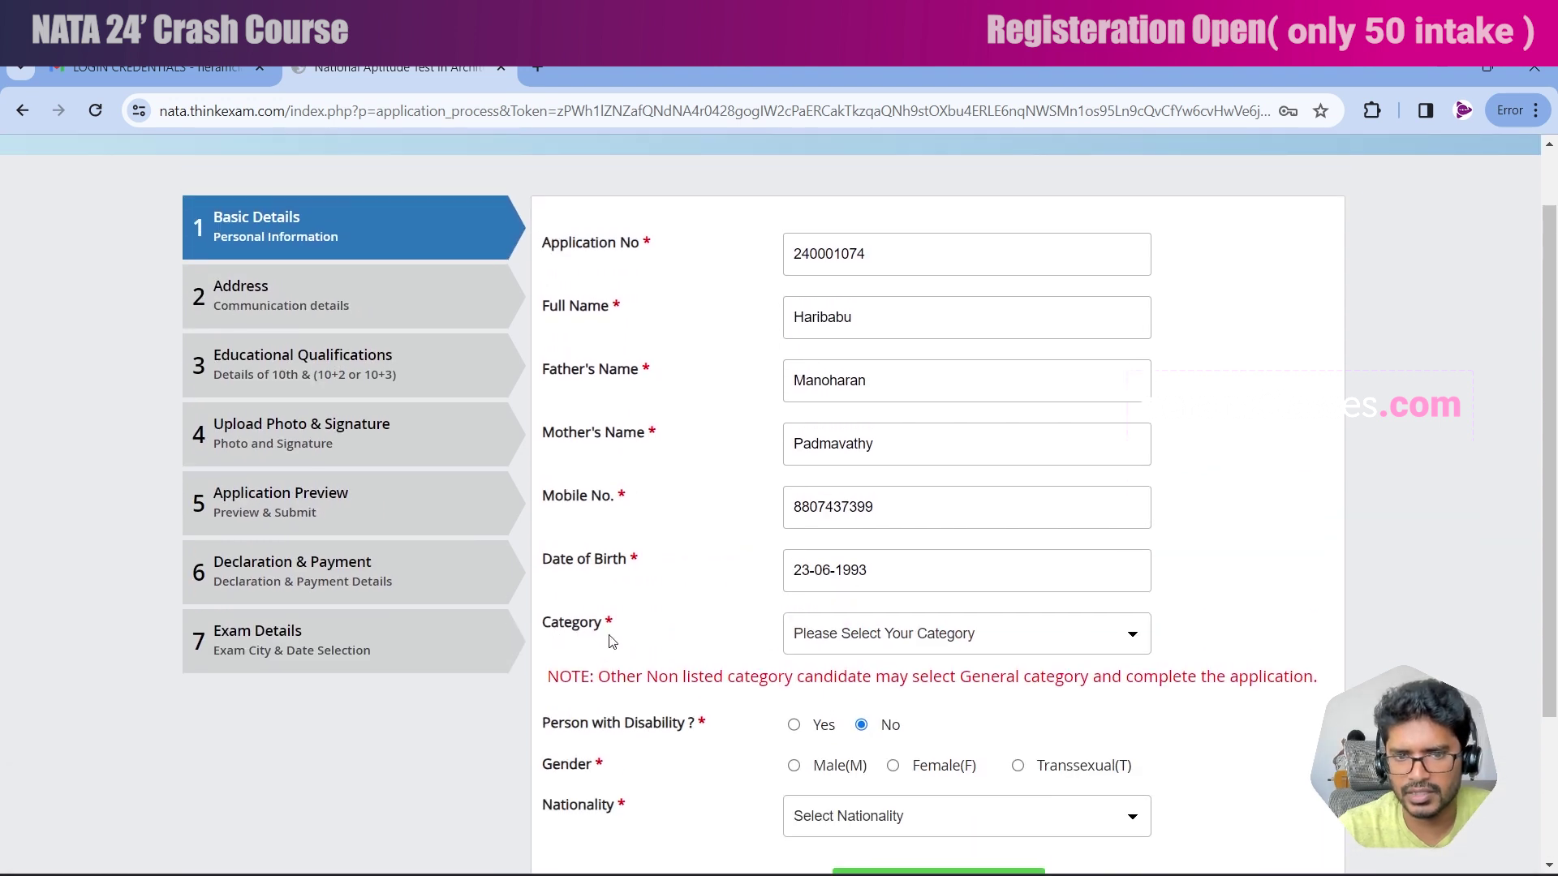
click(952, 649)
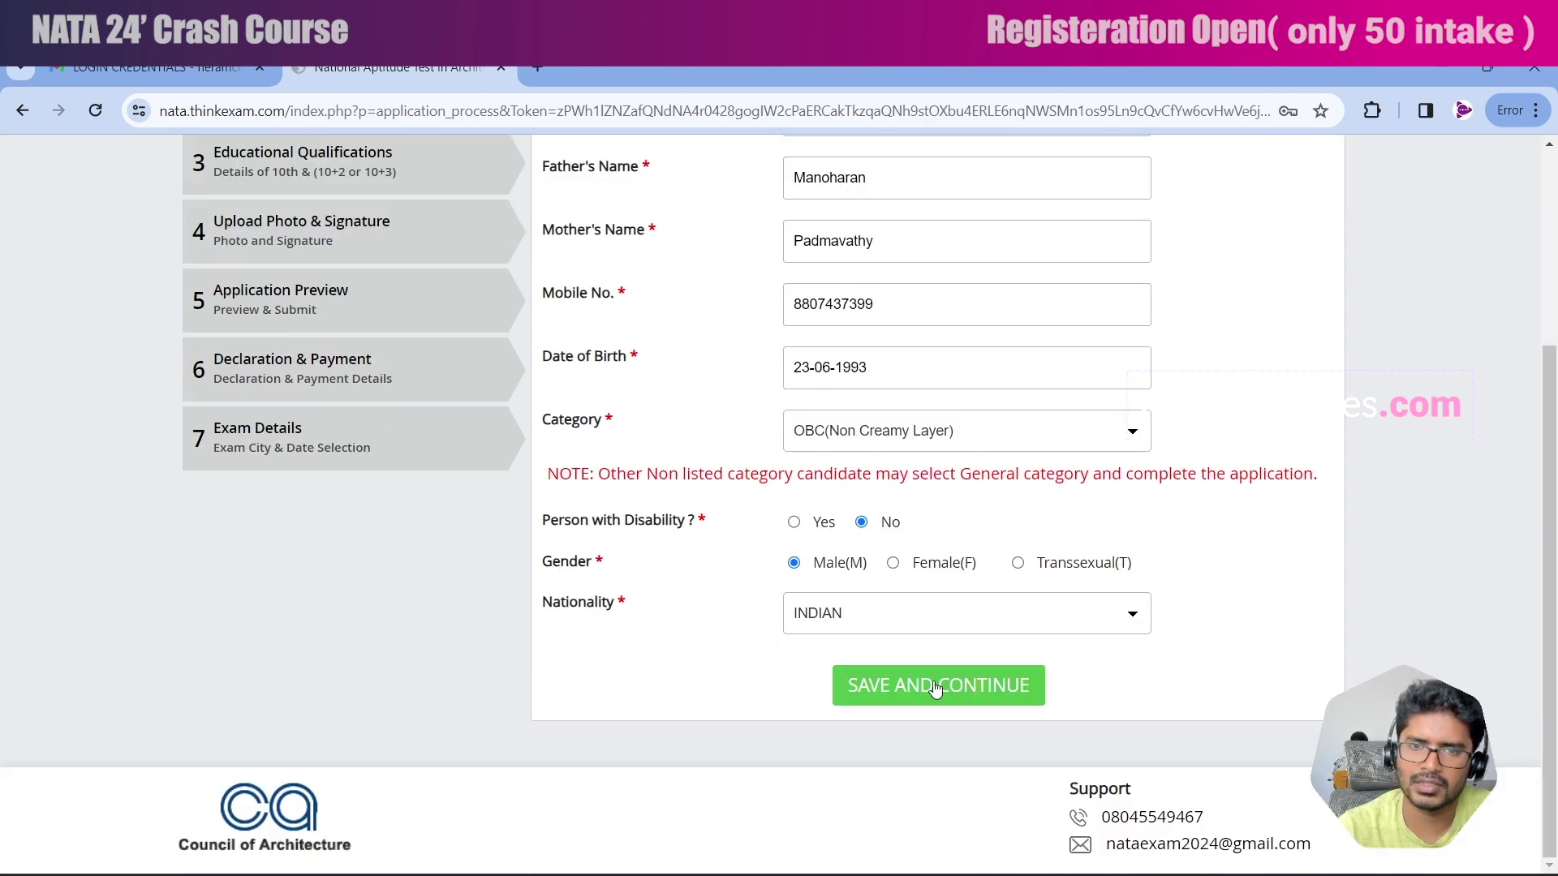
click(937, 687)
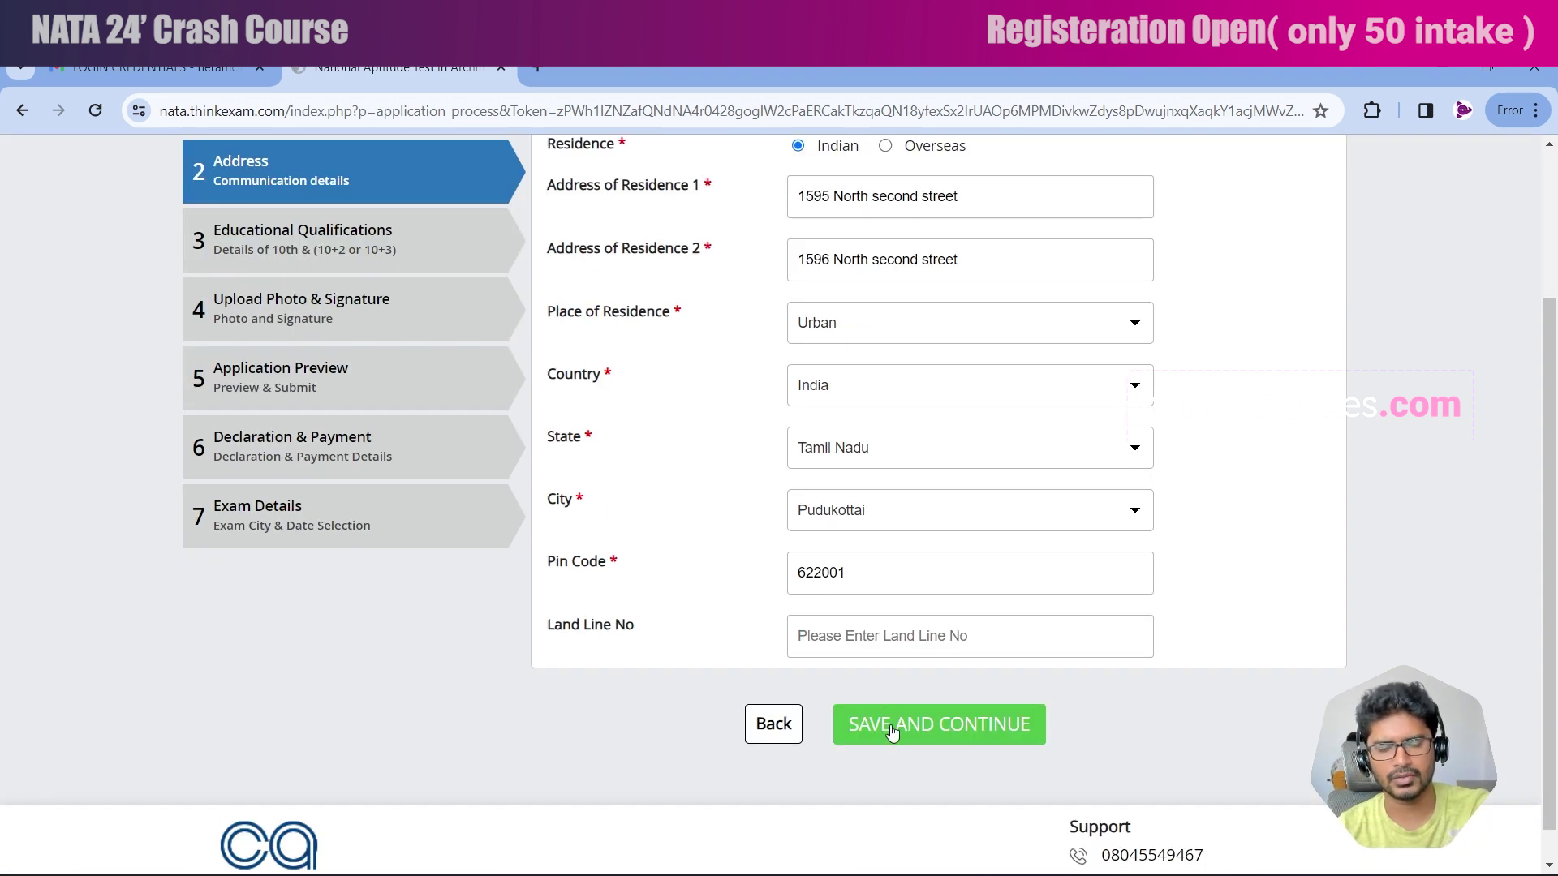
click(893, 733)
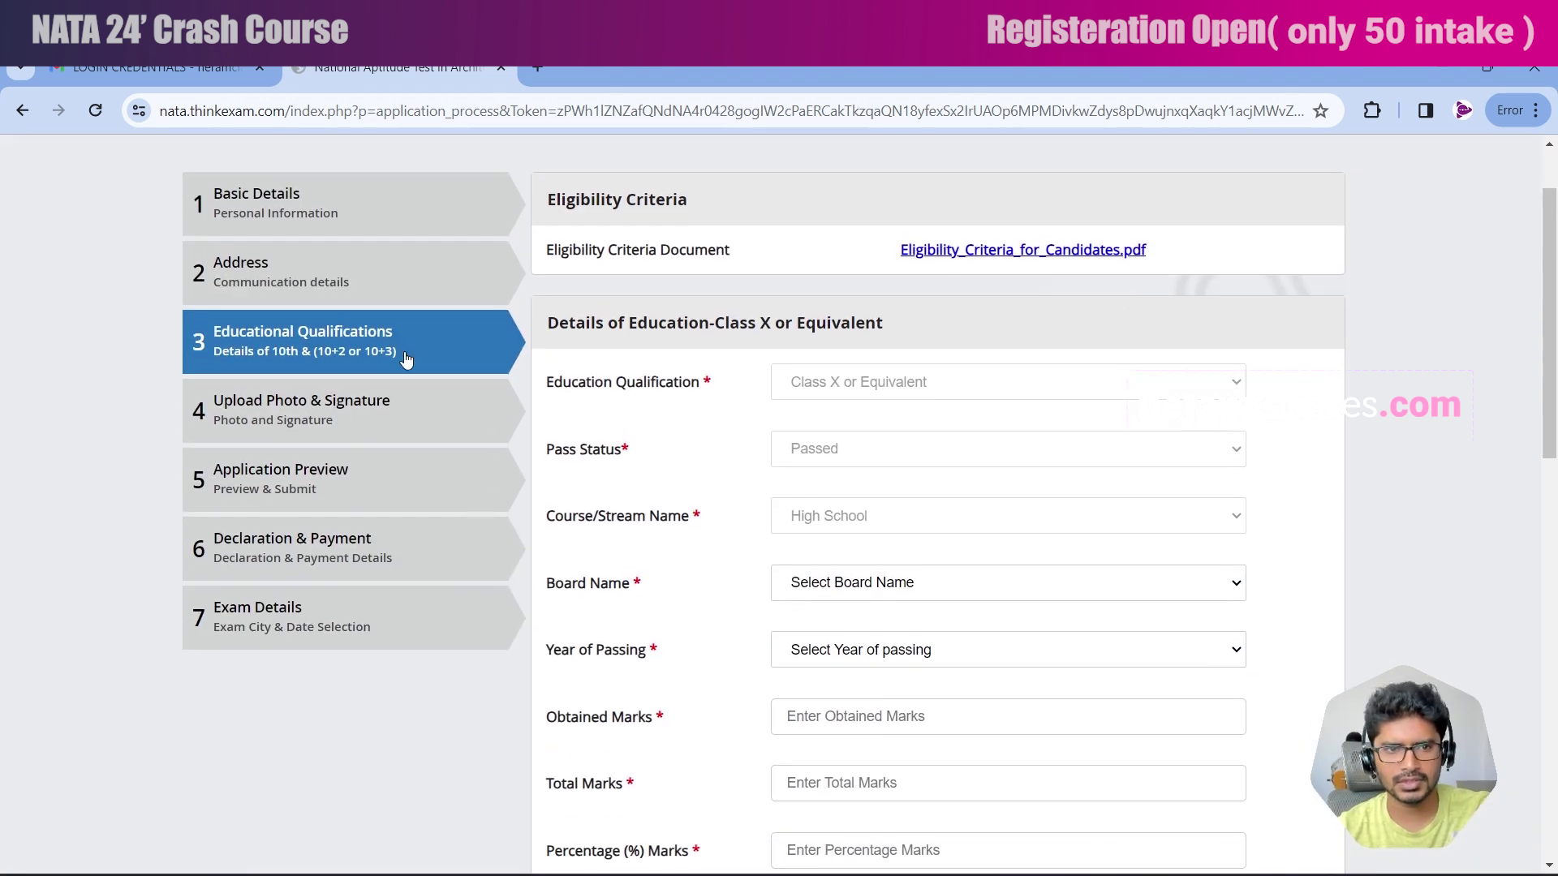
Set the Class X board to State Board Of School Examinations, Tamil Nadu.
scroll(702, 166, down, 2)
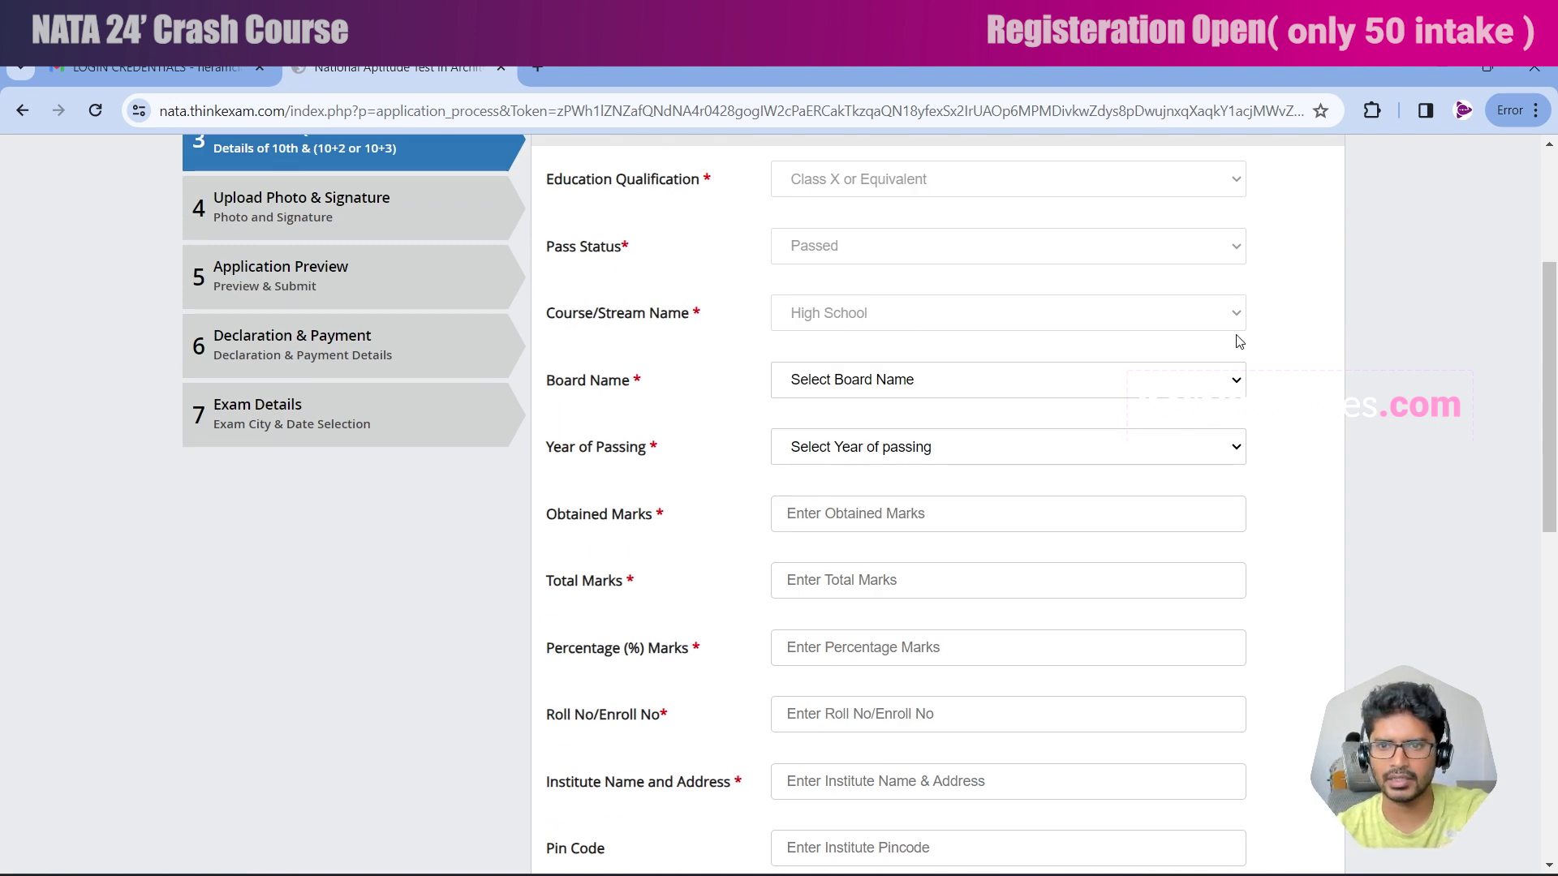
scroll(602, 286, down, 1)
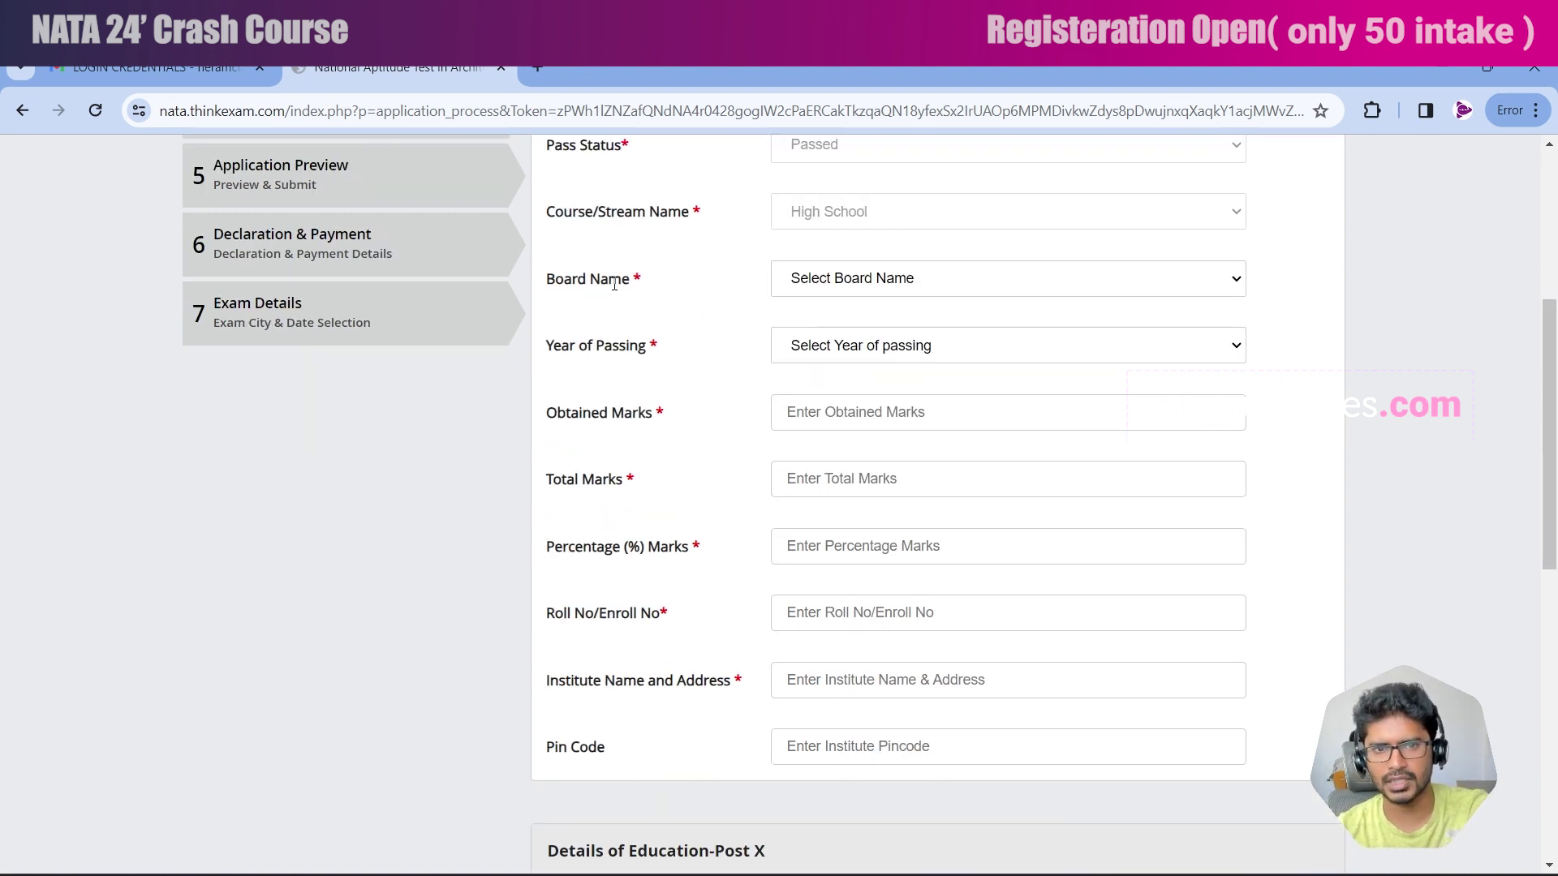
click(916, 284)
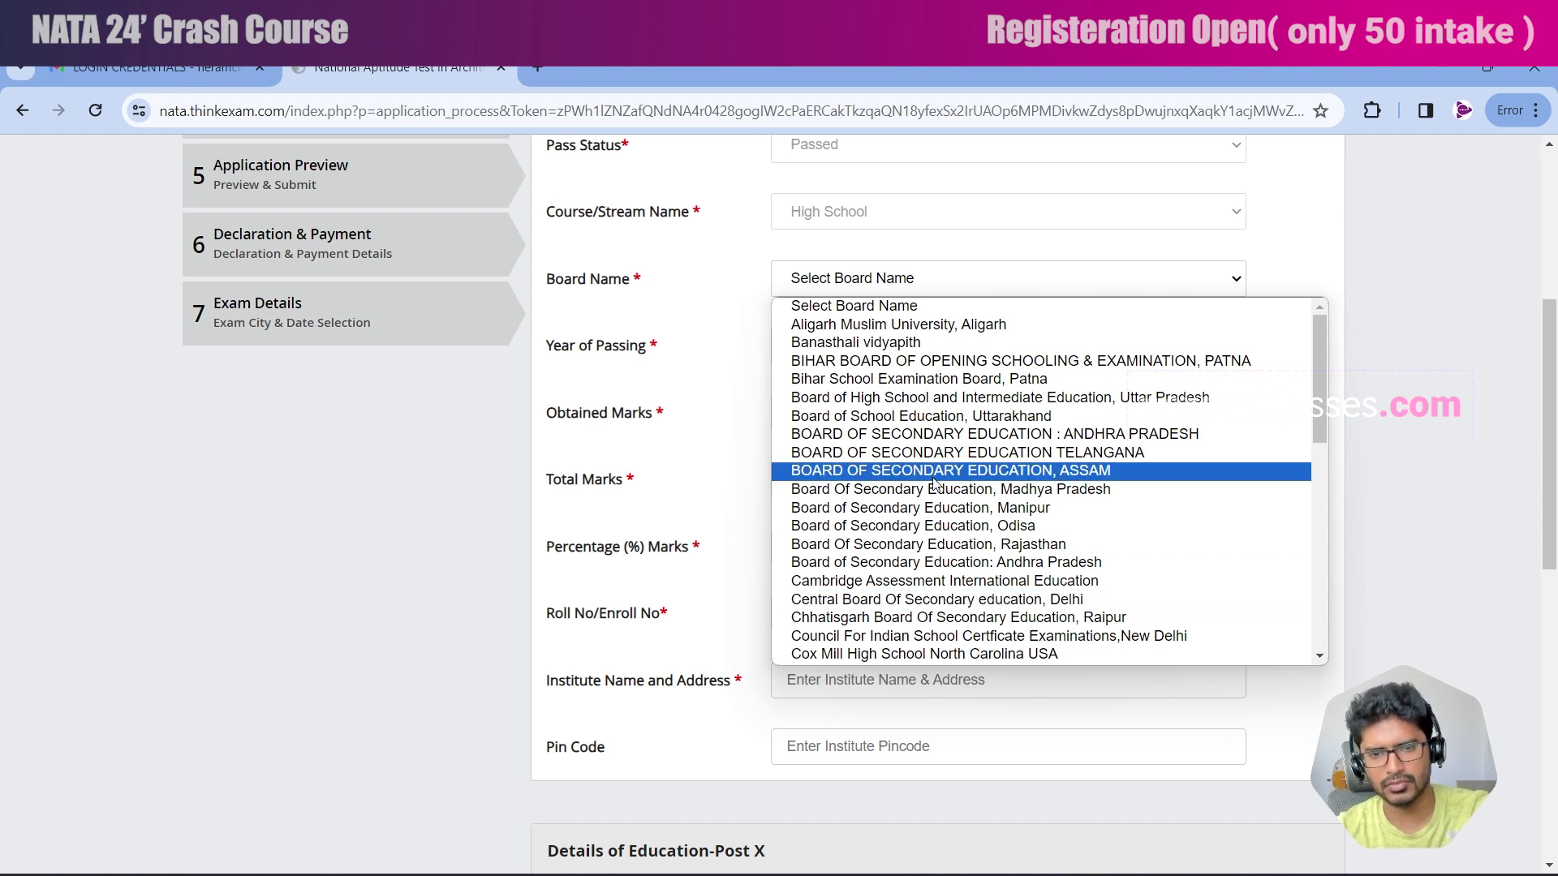
key(t)
key(r)
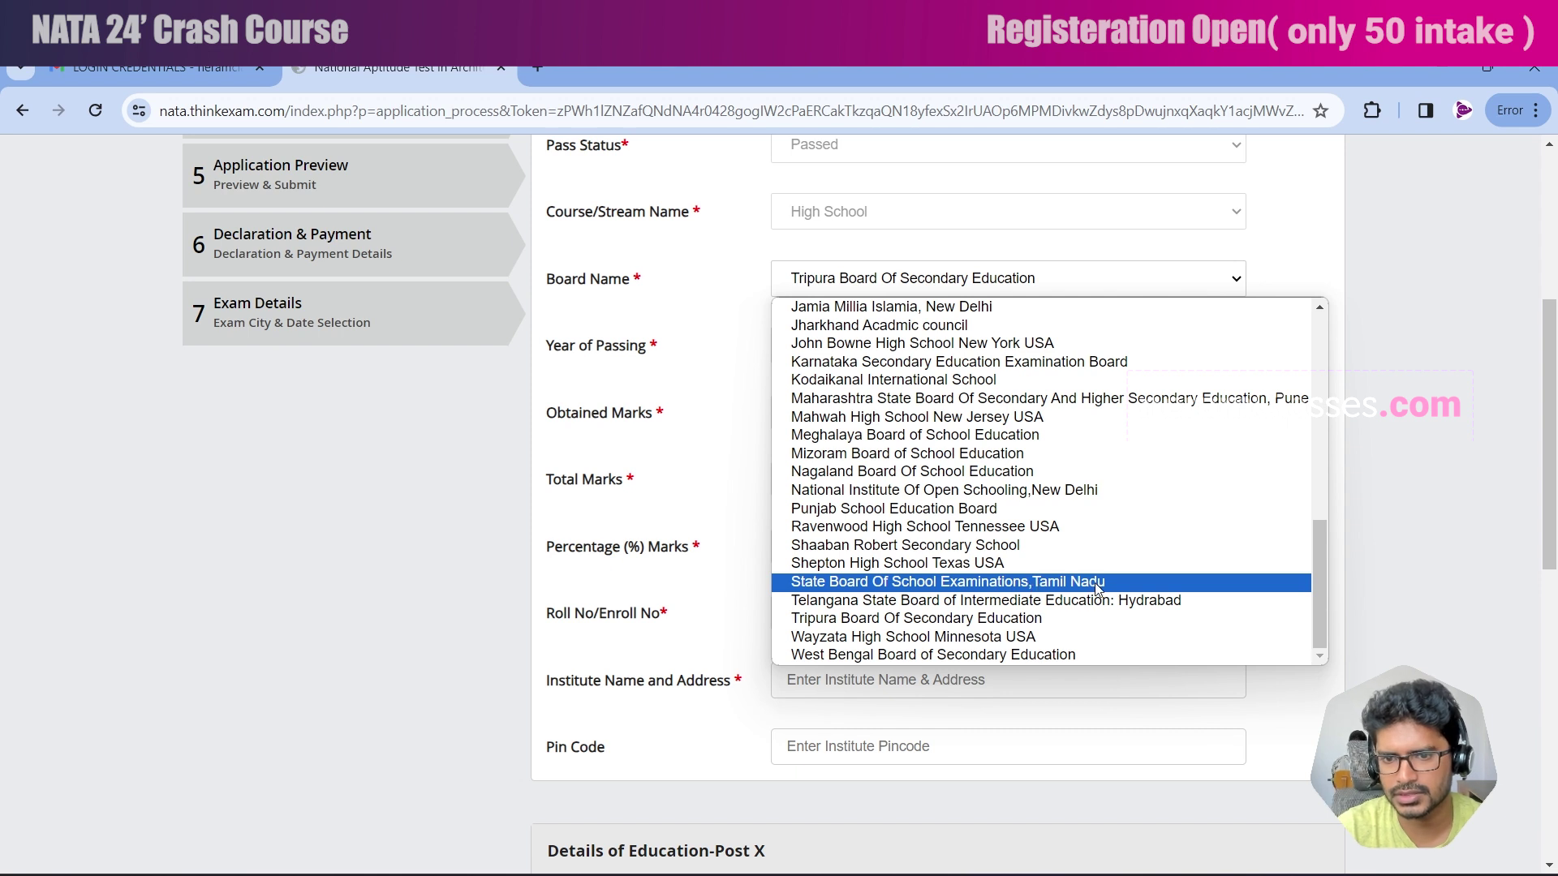
scroll(933, 540, up, 7)
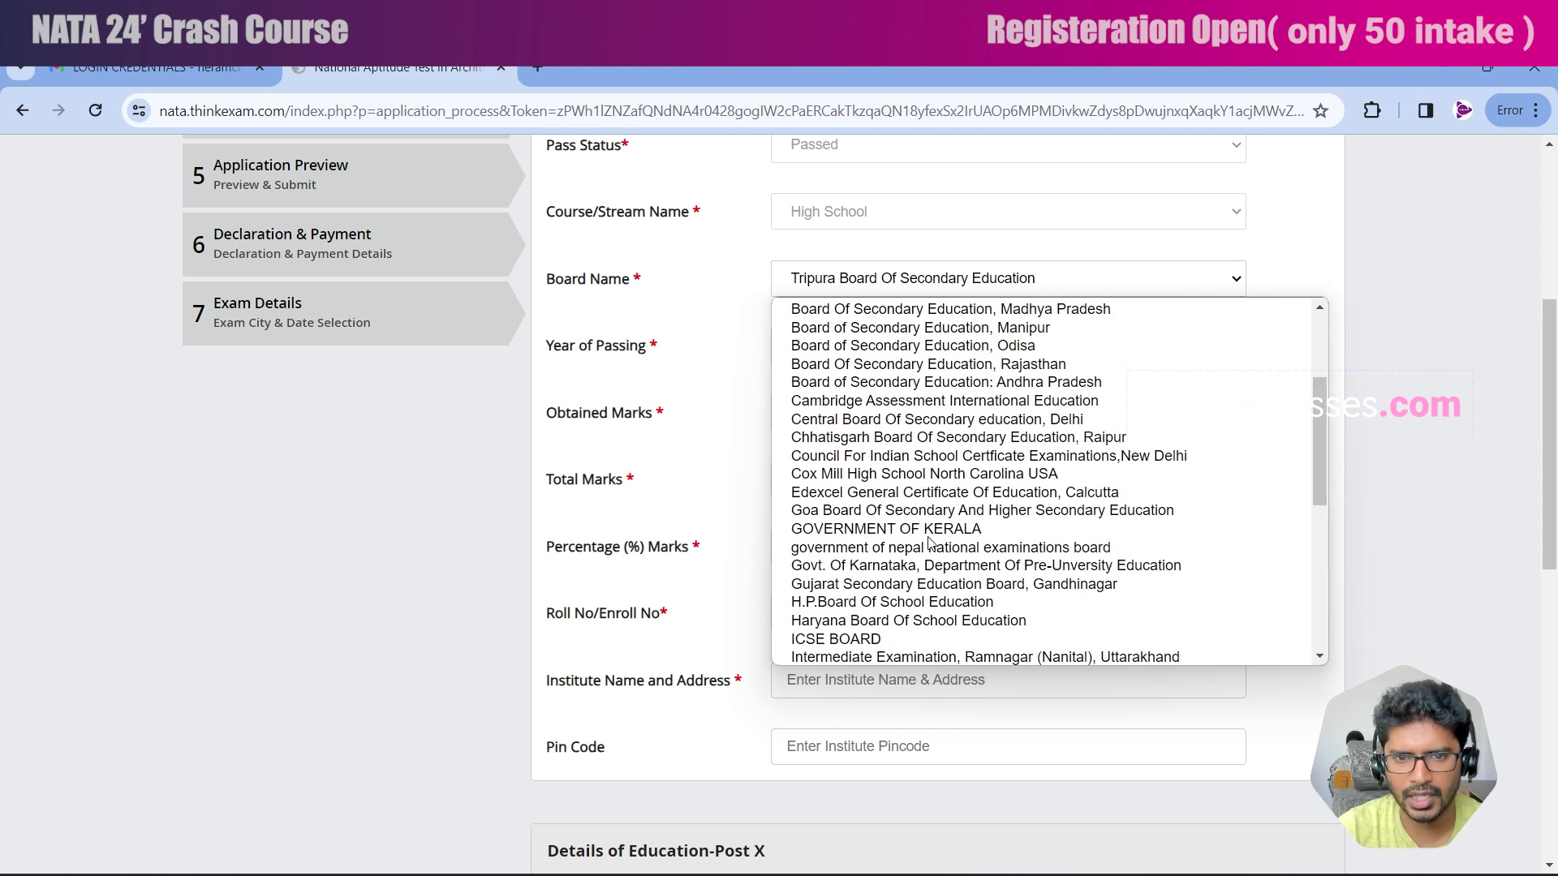
scroll(931, 544, down, 5)
click(601, 369)
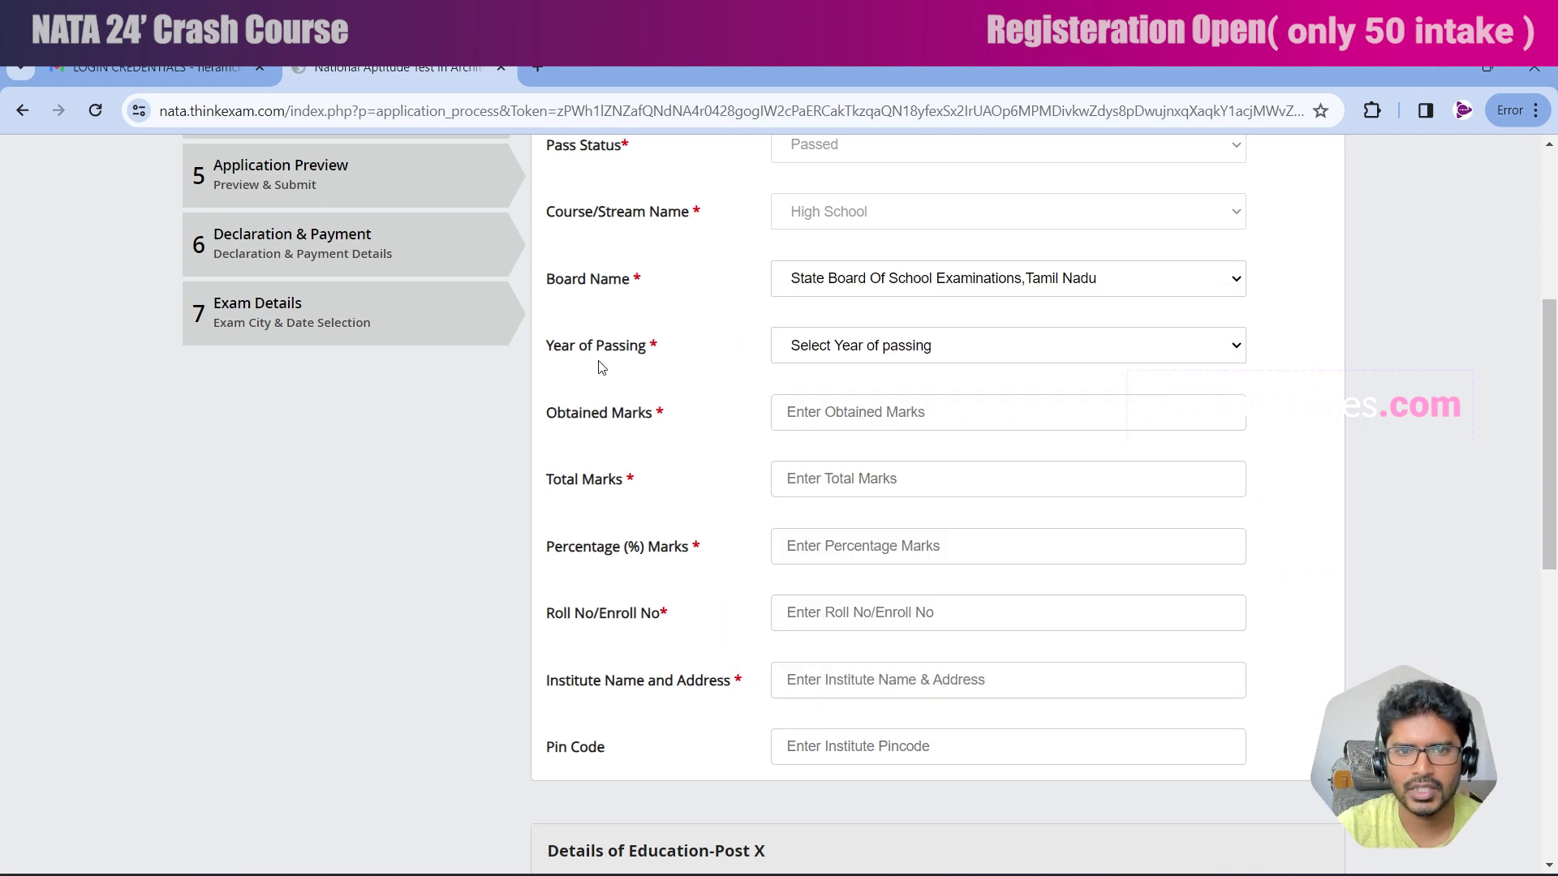
Set Class X passing year 2008 and enter 435/500 marks (87.00%), roll number, school and pin code.
click(887, 360)
click(877, 554)
click(850, 414)
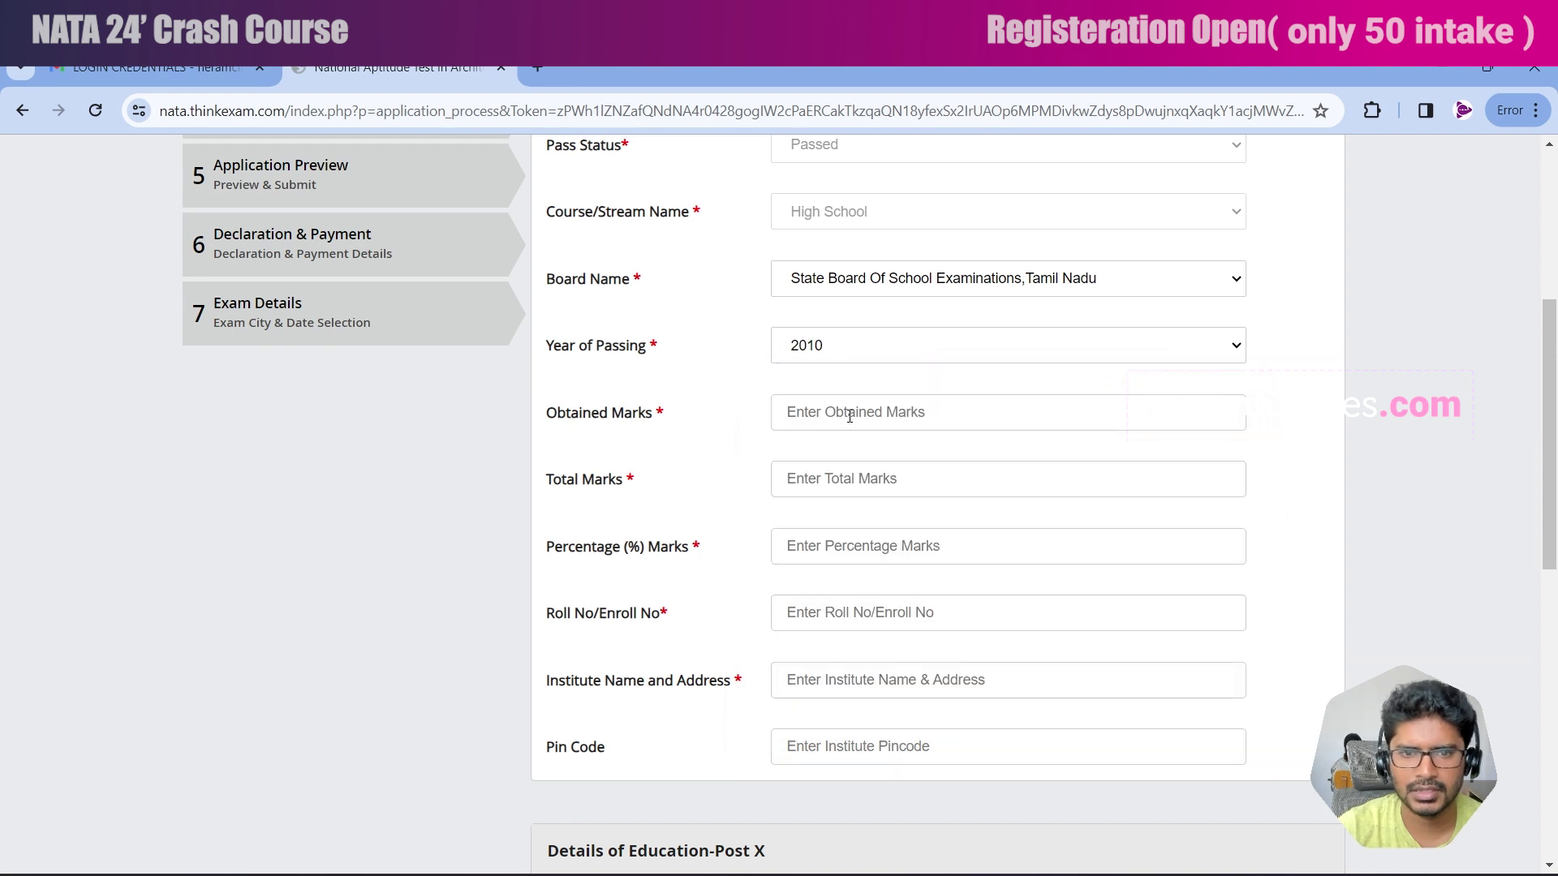
scroll(861, 438, up, 2)
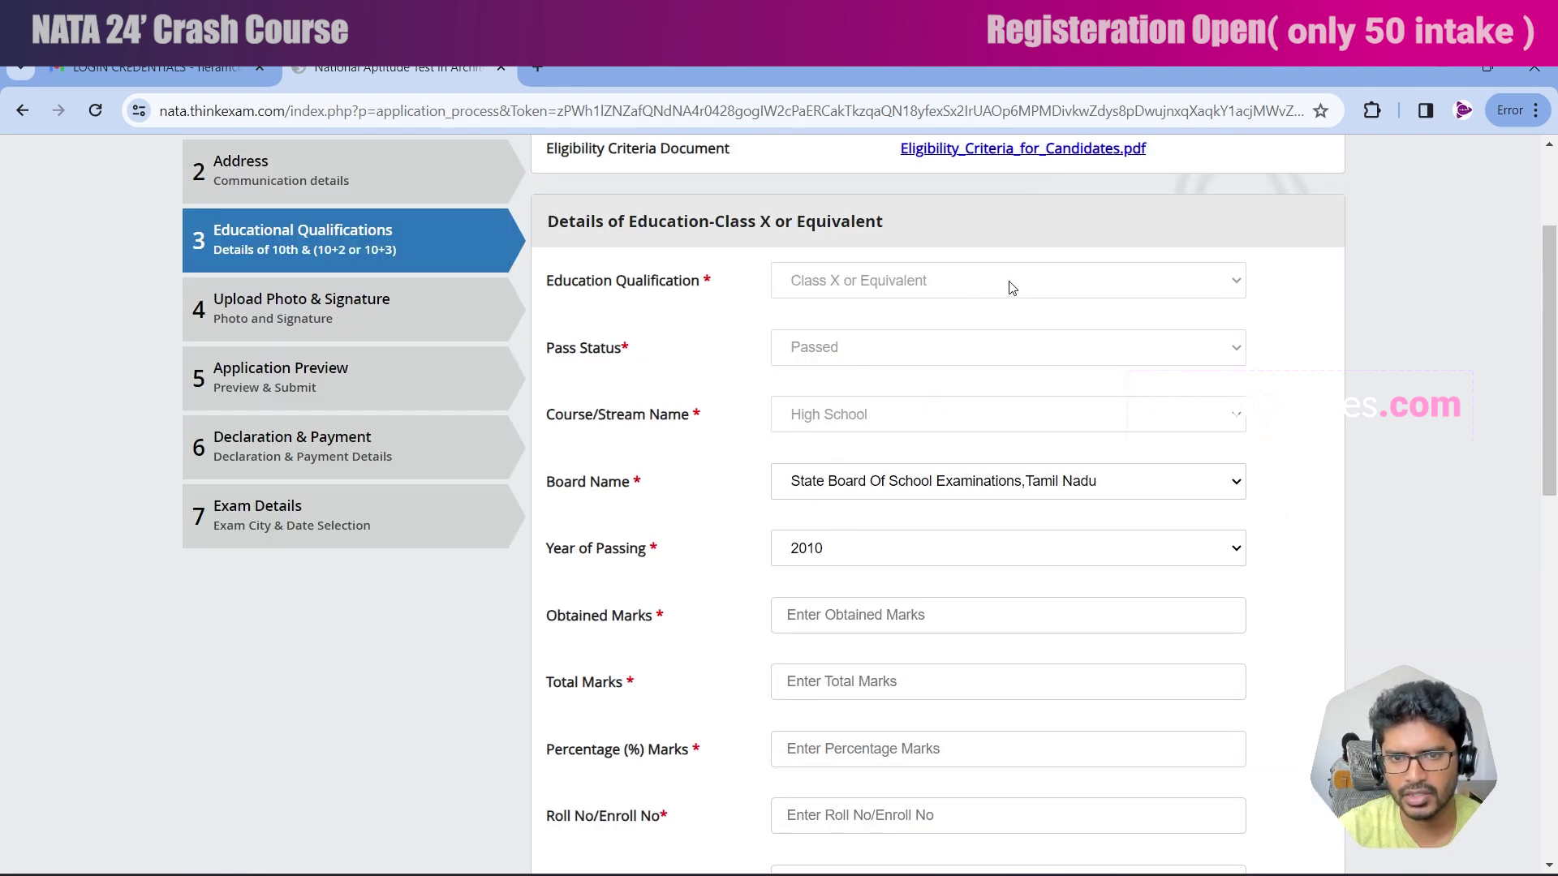
scroll(870, 558, down, 1)
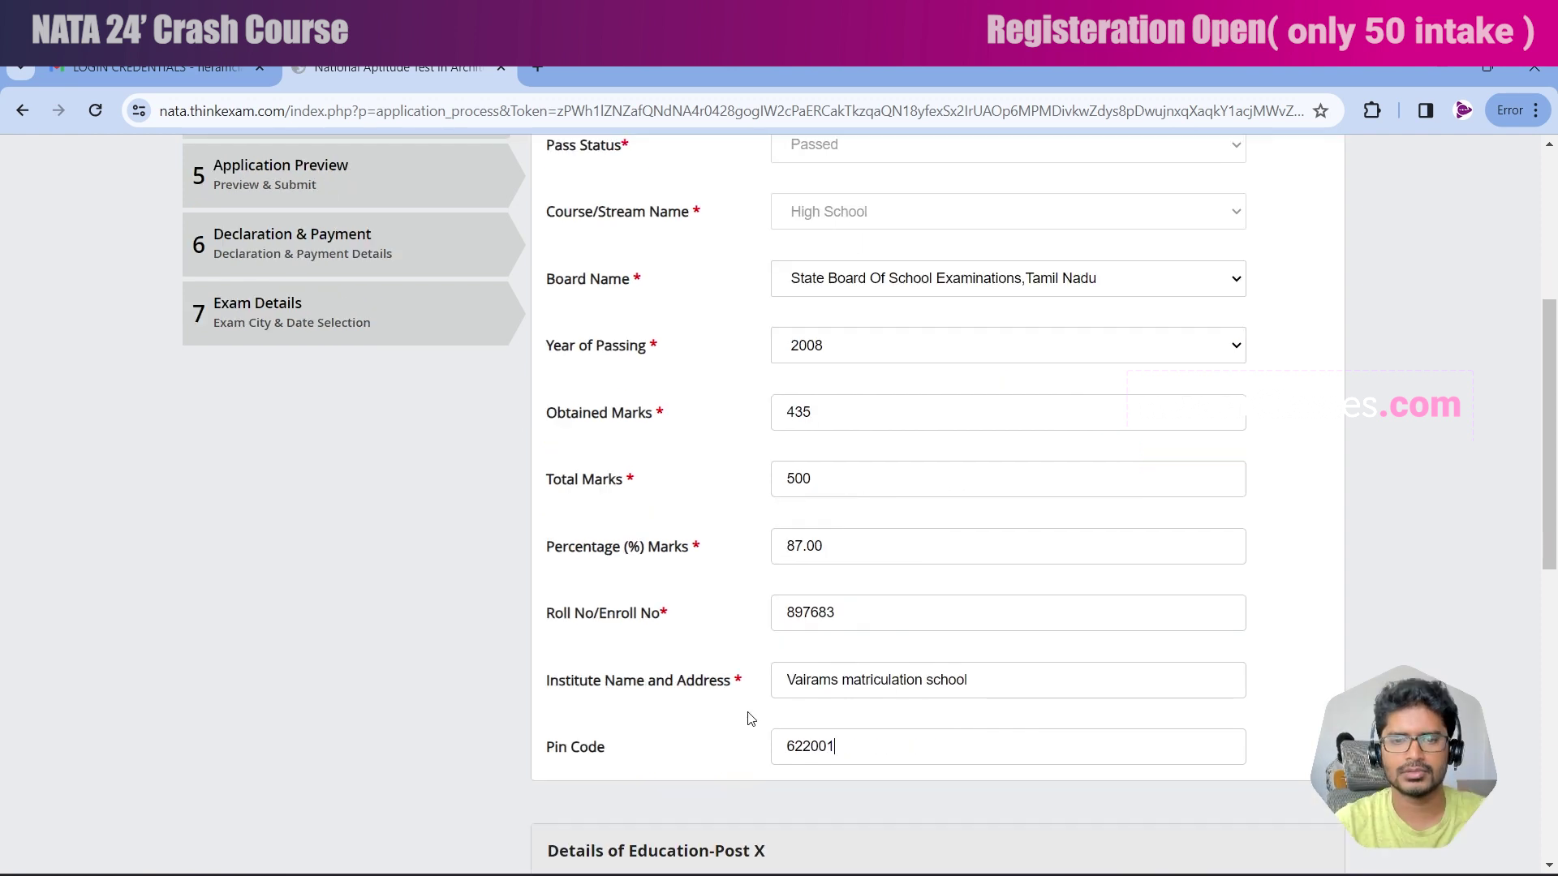
scroll(706, 666, down, 4)
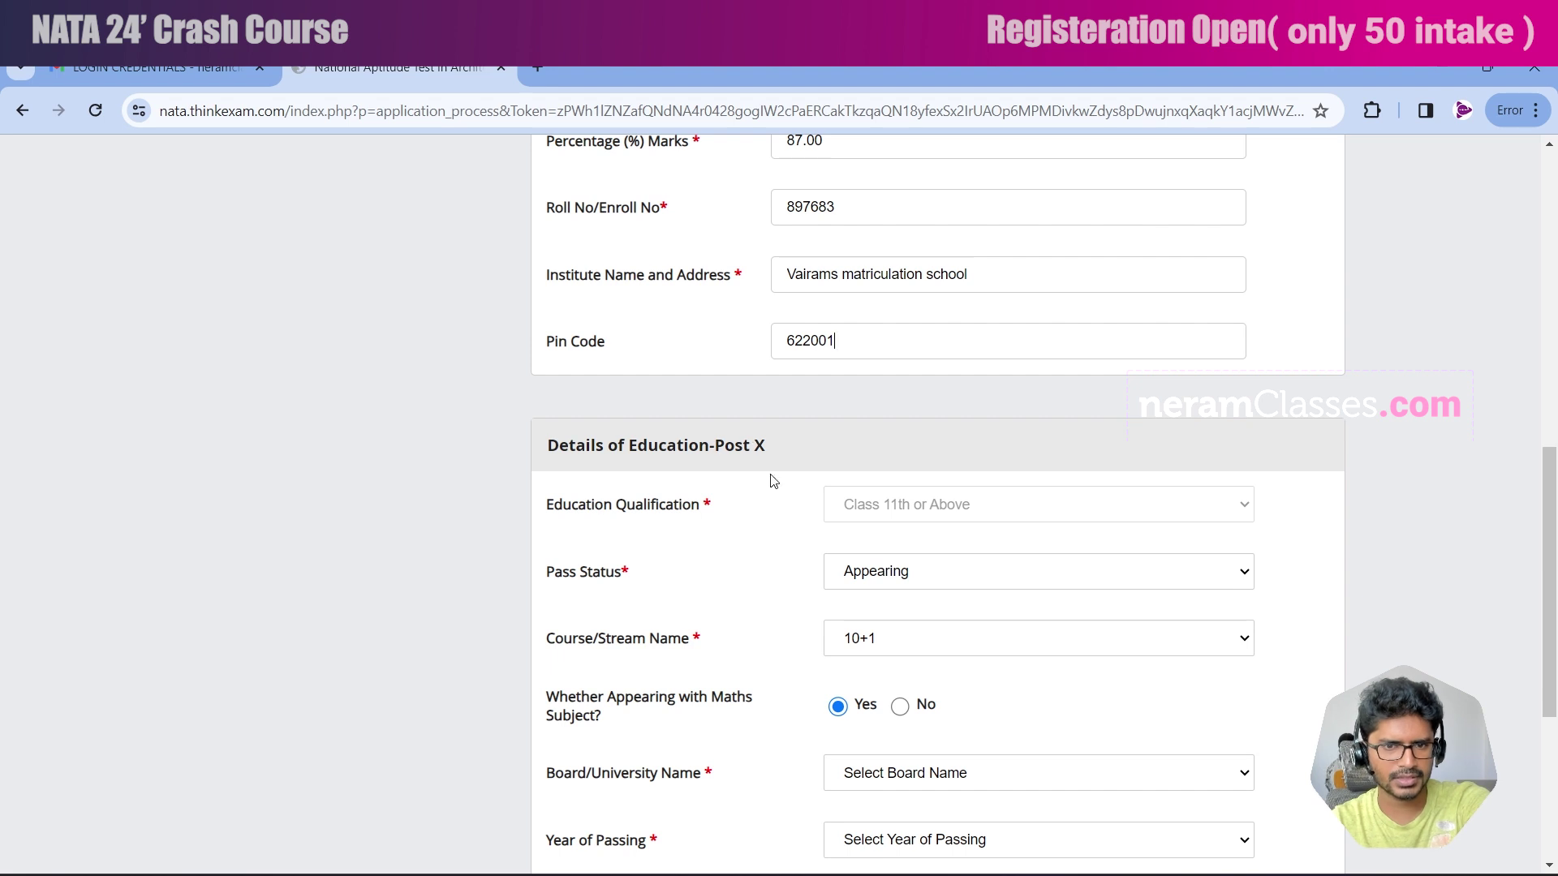
scroll(771, 479, down, 1)
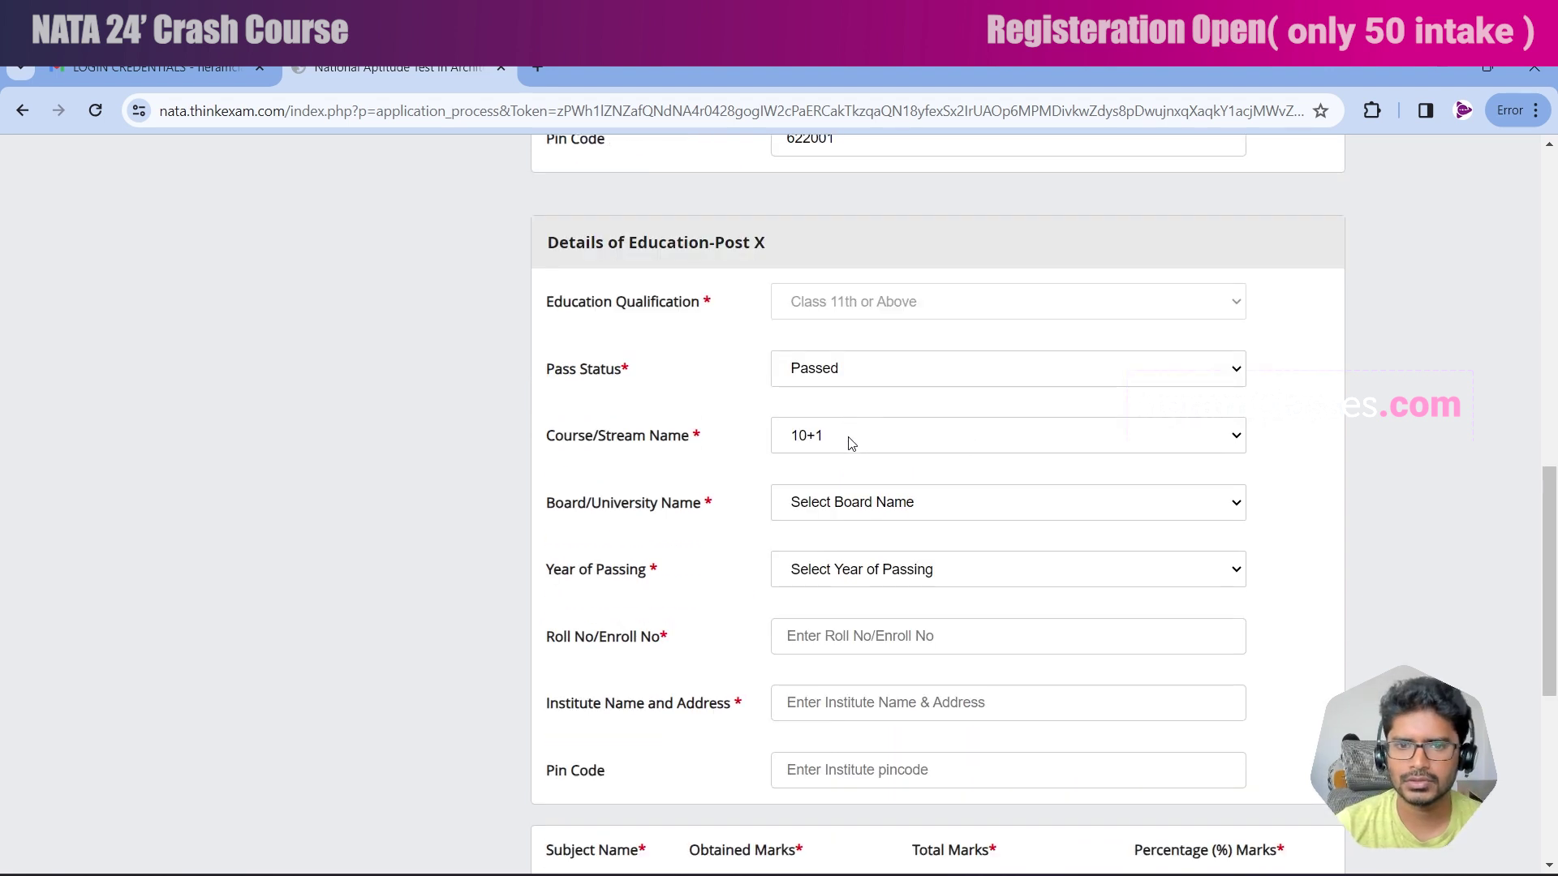
Set the course to 10+2, board to Tamil Nadu State Board and passing year 2010.
click(851, 443)
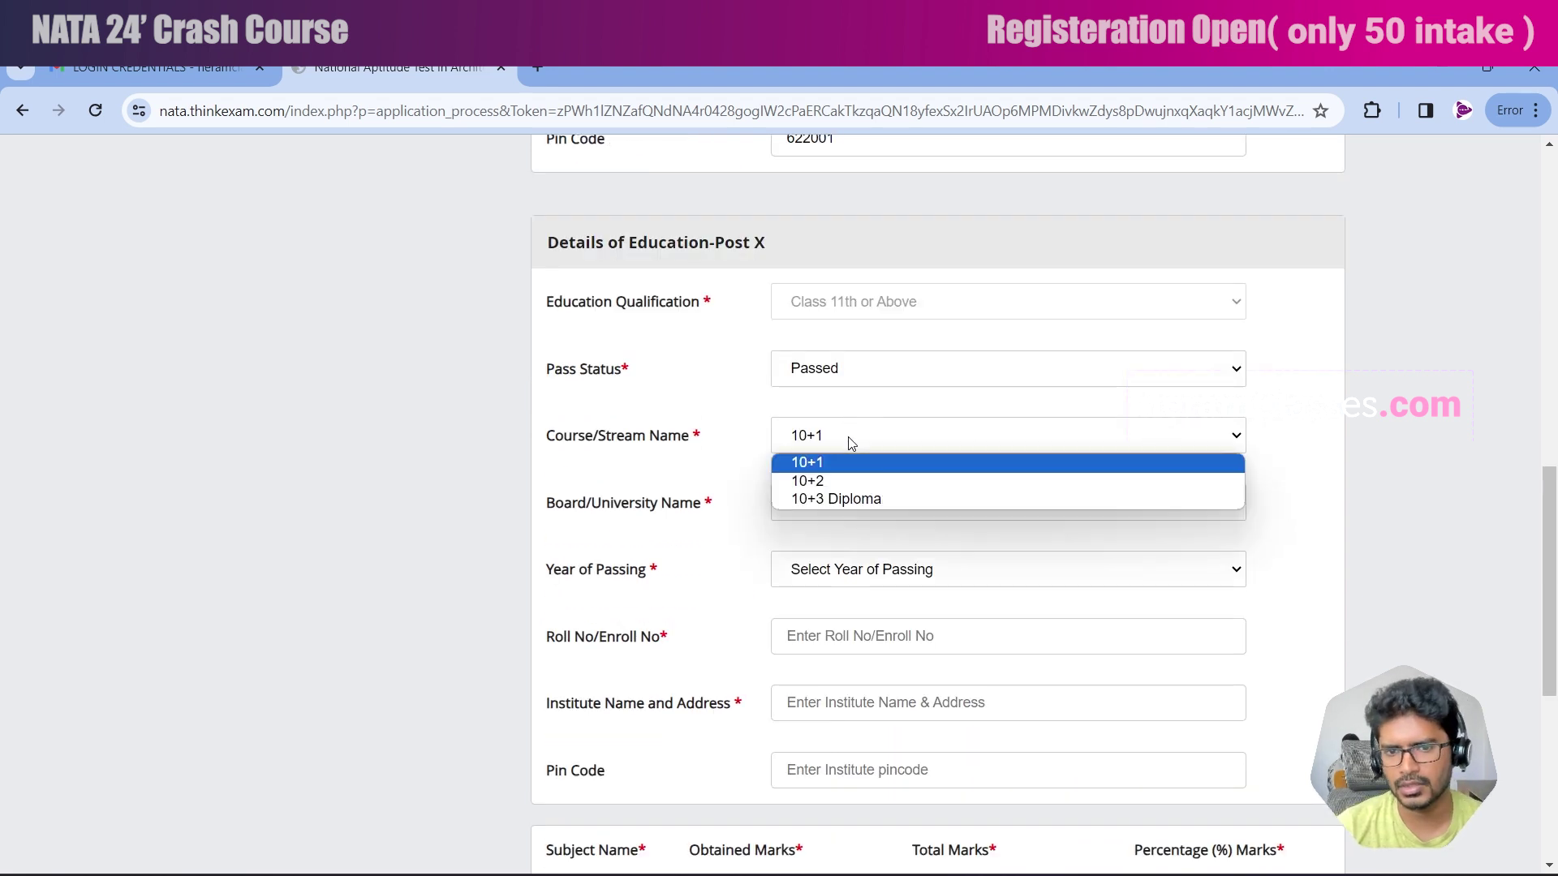
click(832, 480)
scroll(734, 446, down, 1)
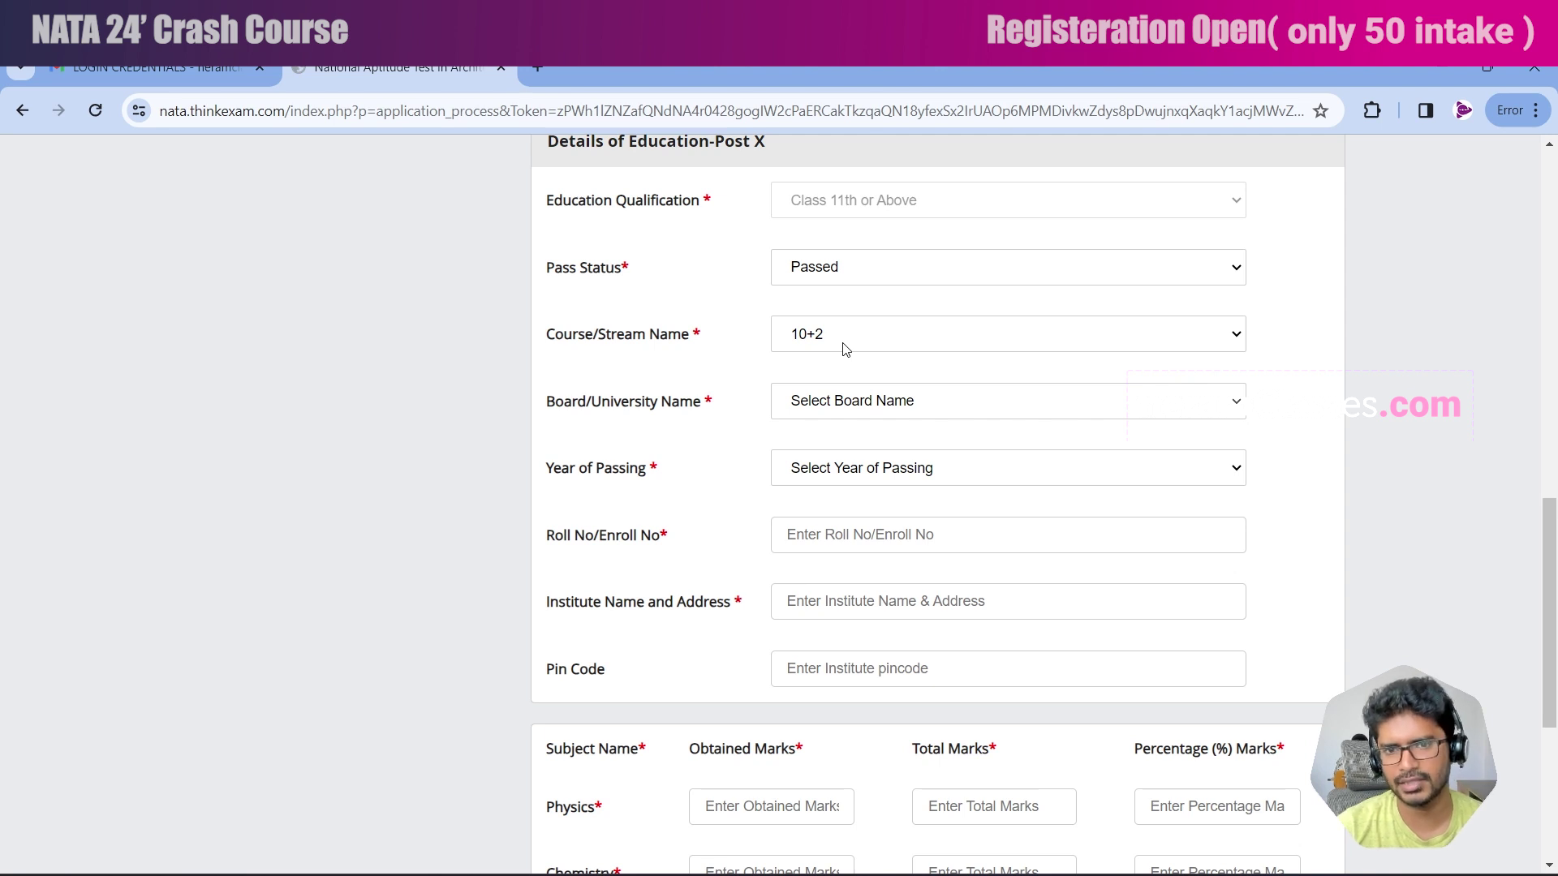
click(852, 401)
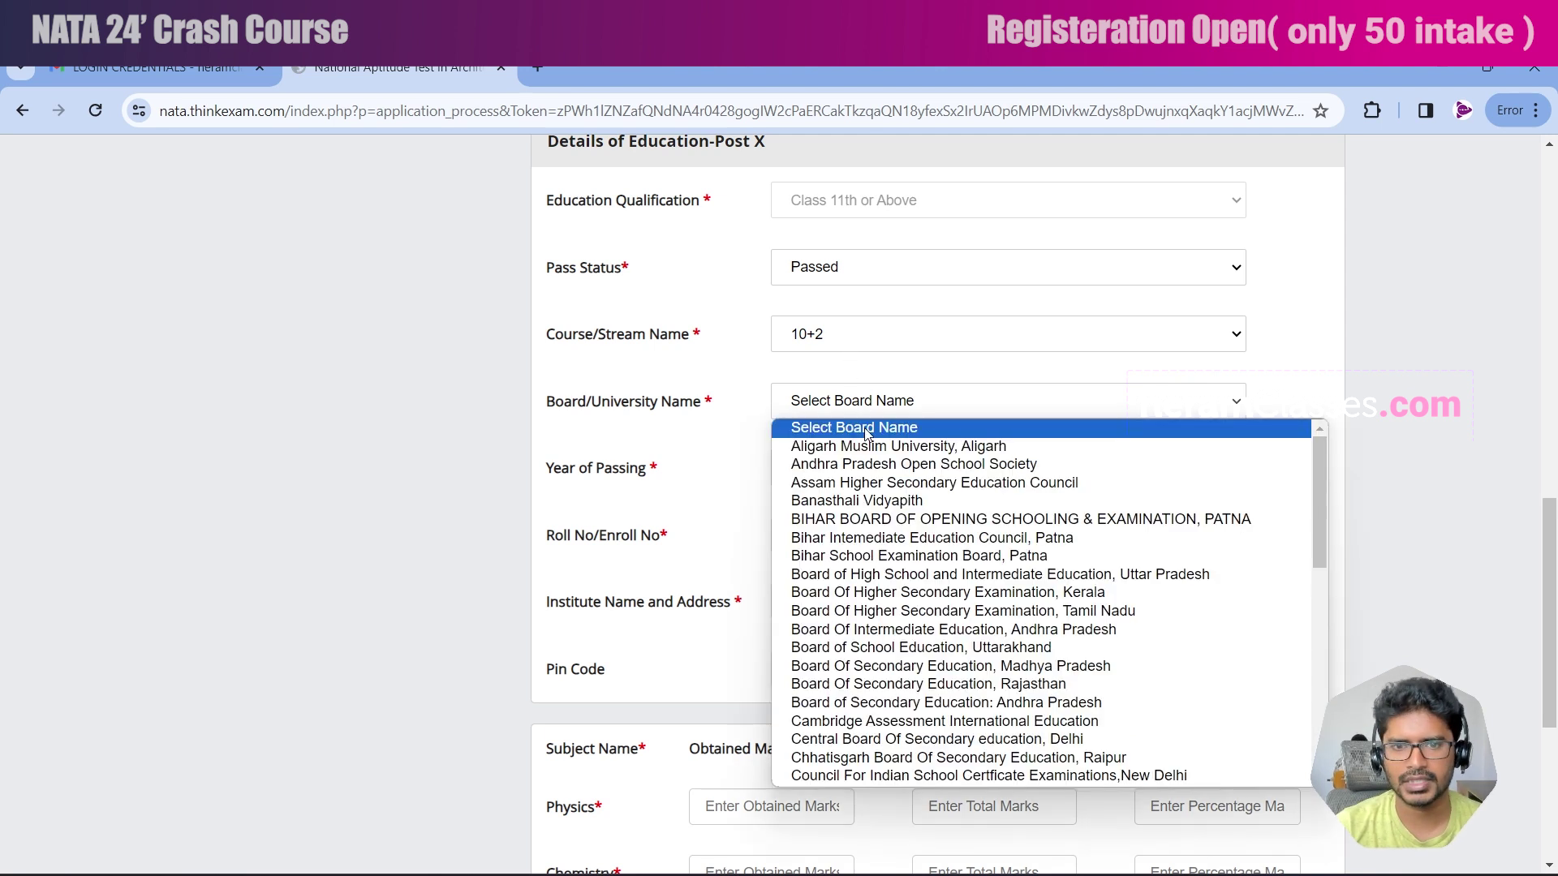
scroll(874, 485, down, 10)
click(874, 486)
click(841, 469)
click(868, 641)
Fill in the 10+2 roll number, institute and pin code 622001, then save the education details.
click(877, 536)
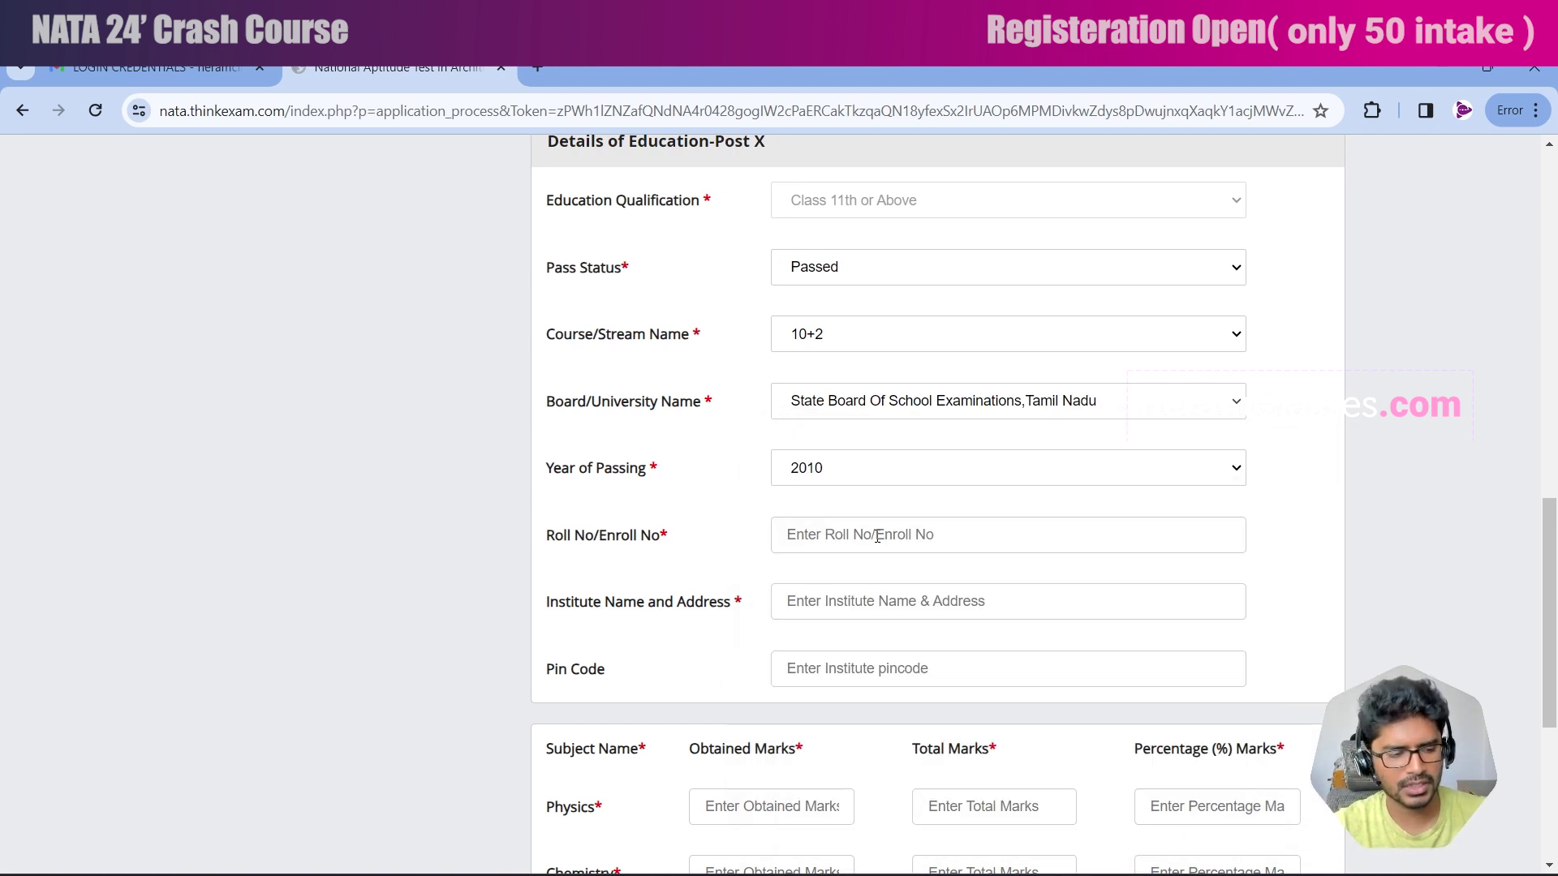
click(960, 600)
text(Vairams matriculation hr sec school)
key(Tab)
text(622001)
scroll(756, 624, down, 4)
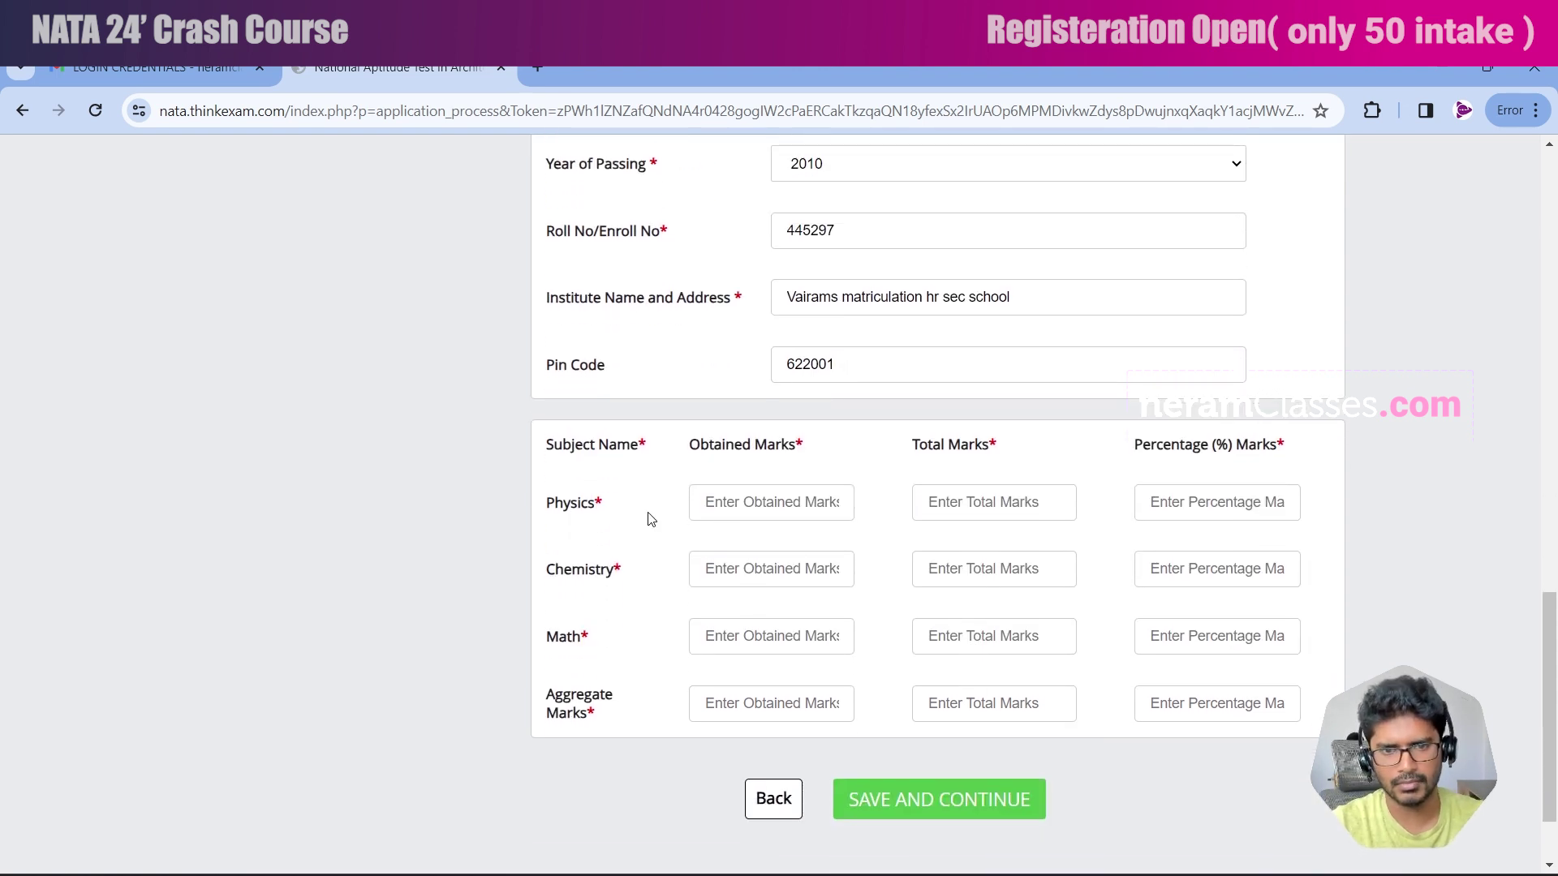
scroll(636, 447, up, 4)
scroll(645, 469, down, 3)
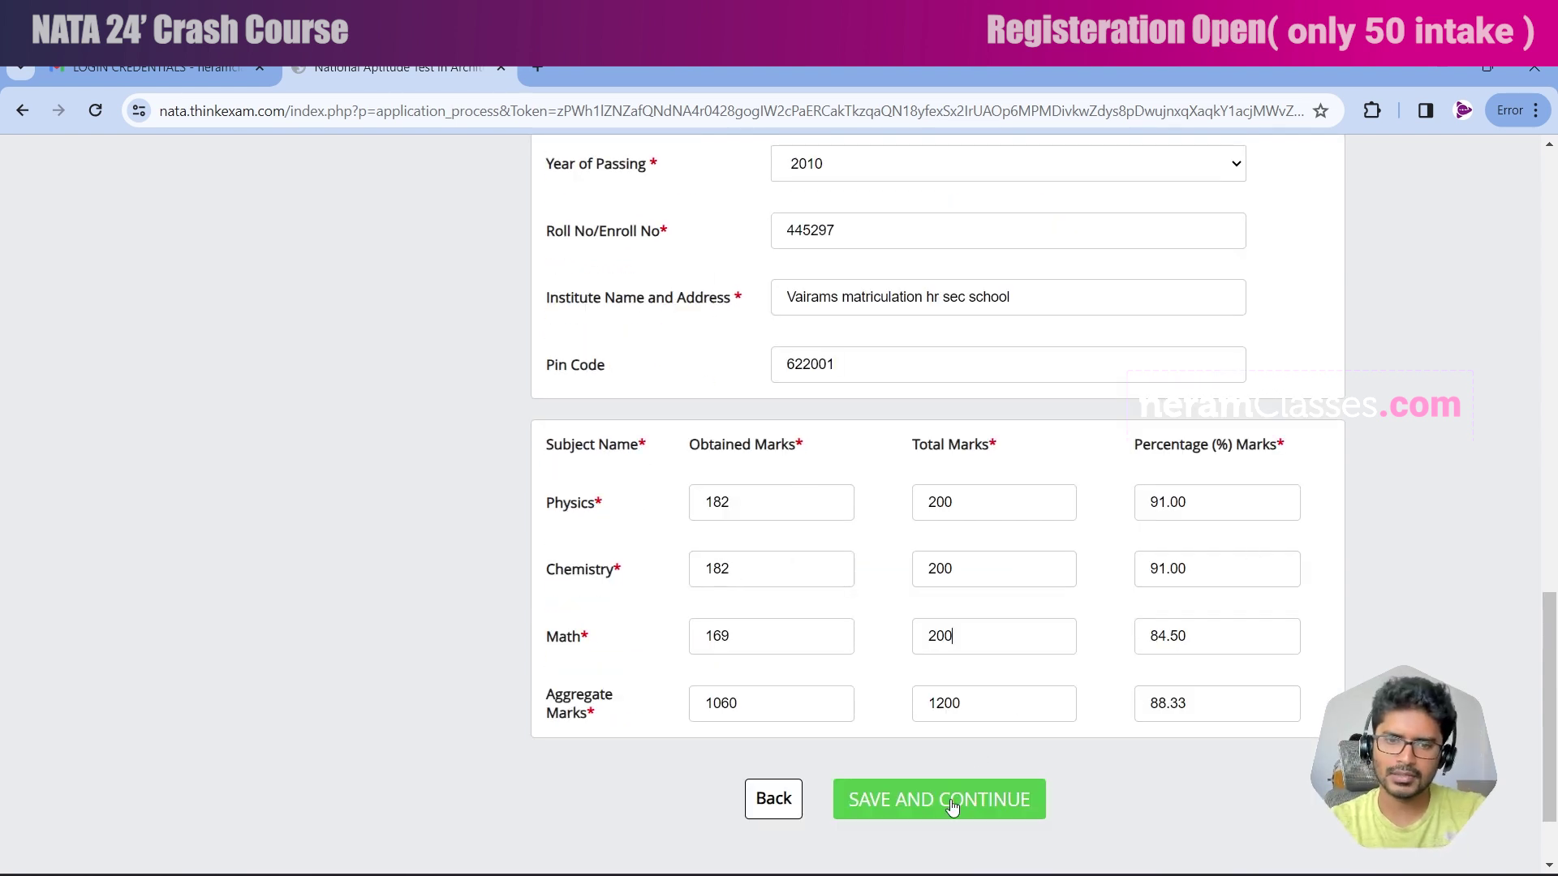
click(951, 802)
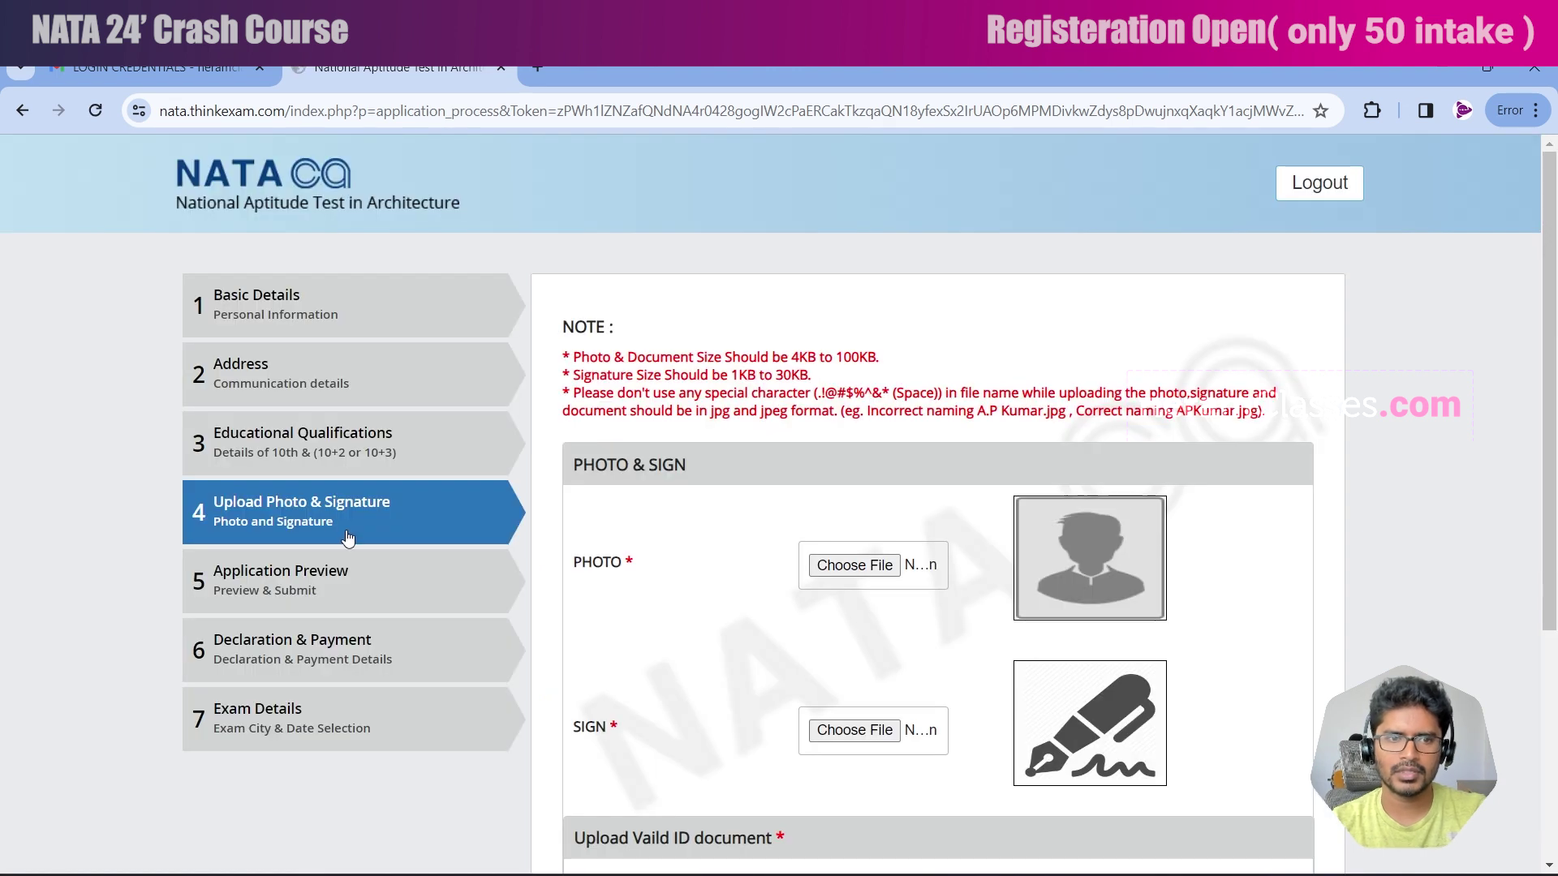
Open the neramclasses YouTube video on image uploading, cropping and size reducing.
scroll(387, 545, down, 1)
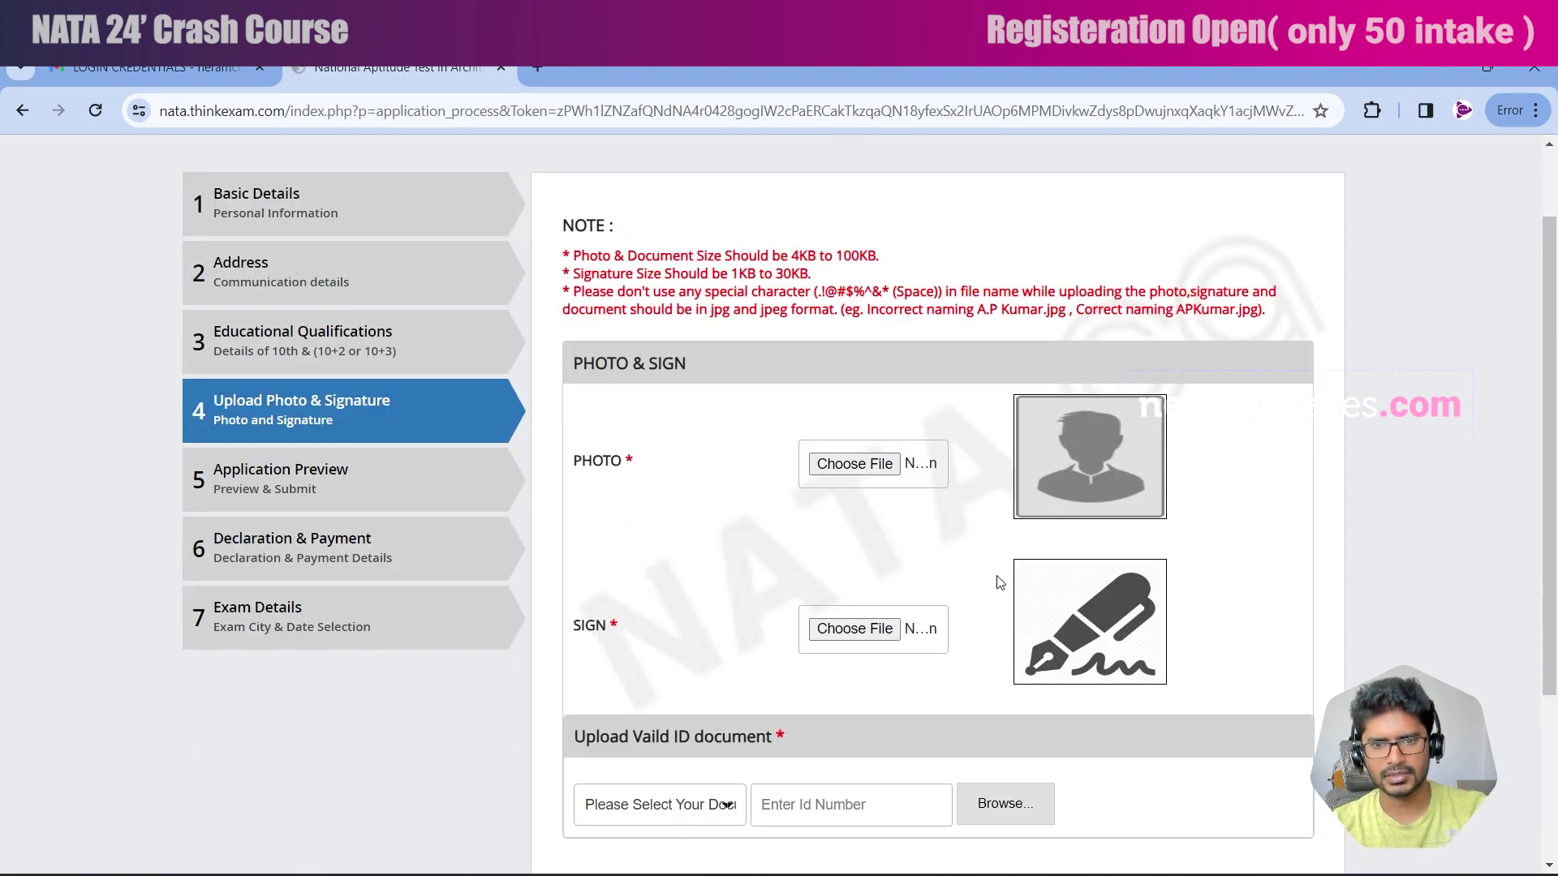
key(alt+Tab)
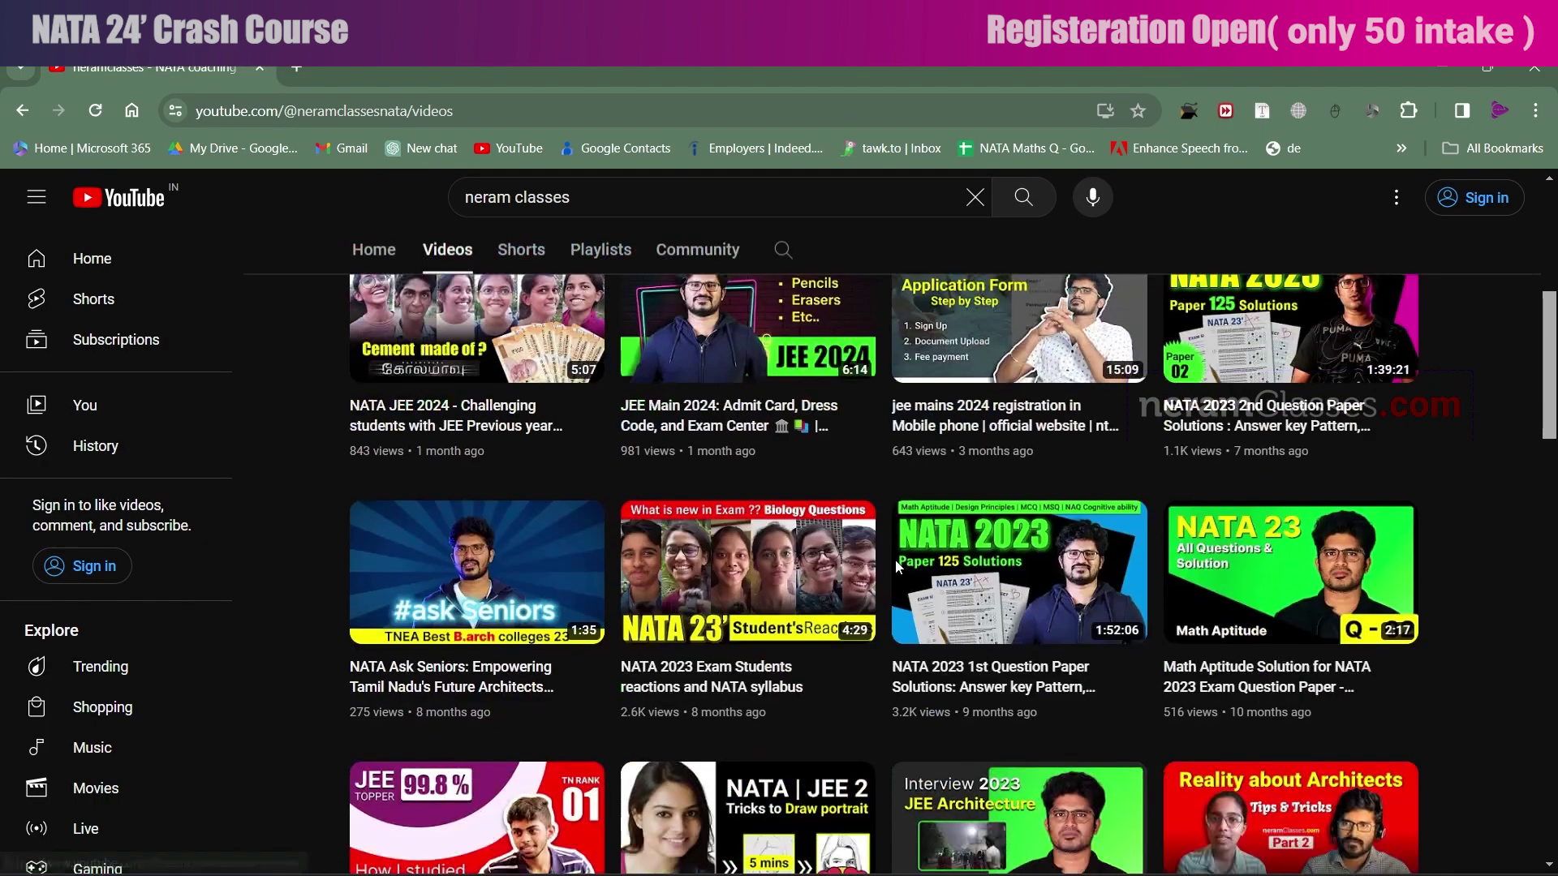
scroll(894, 560, down, 9)
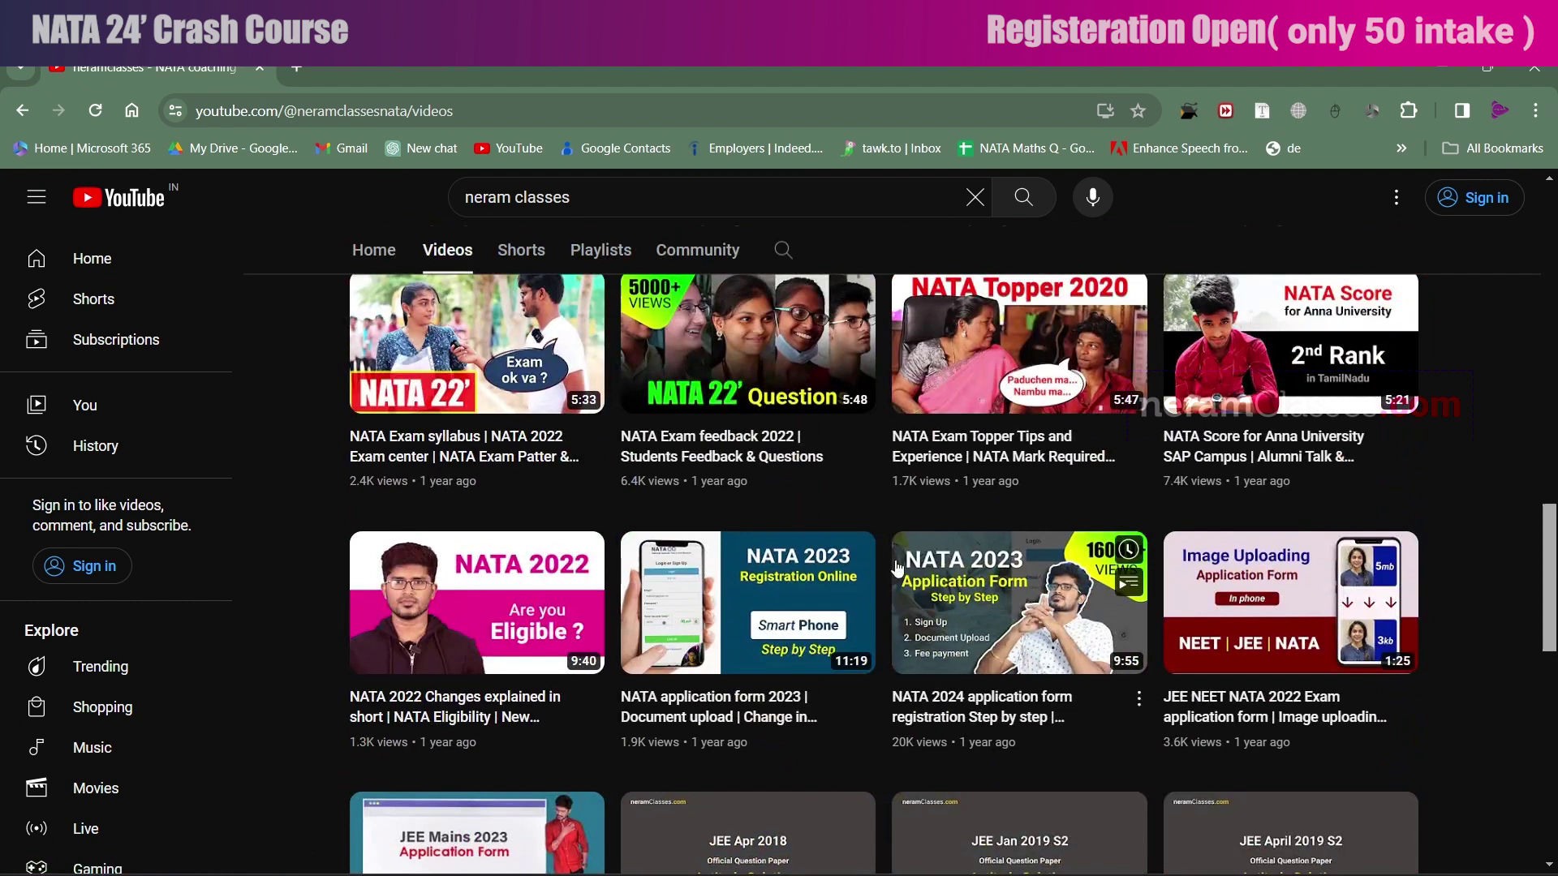
scroll(894, 560, down, 1)
click(1265, 513)
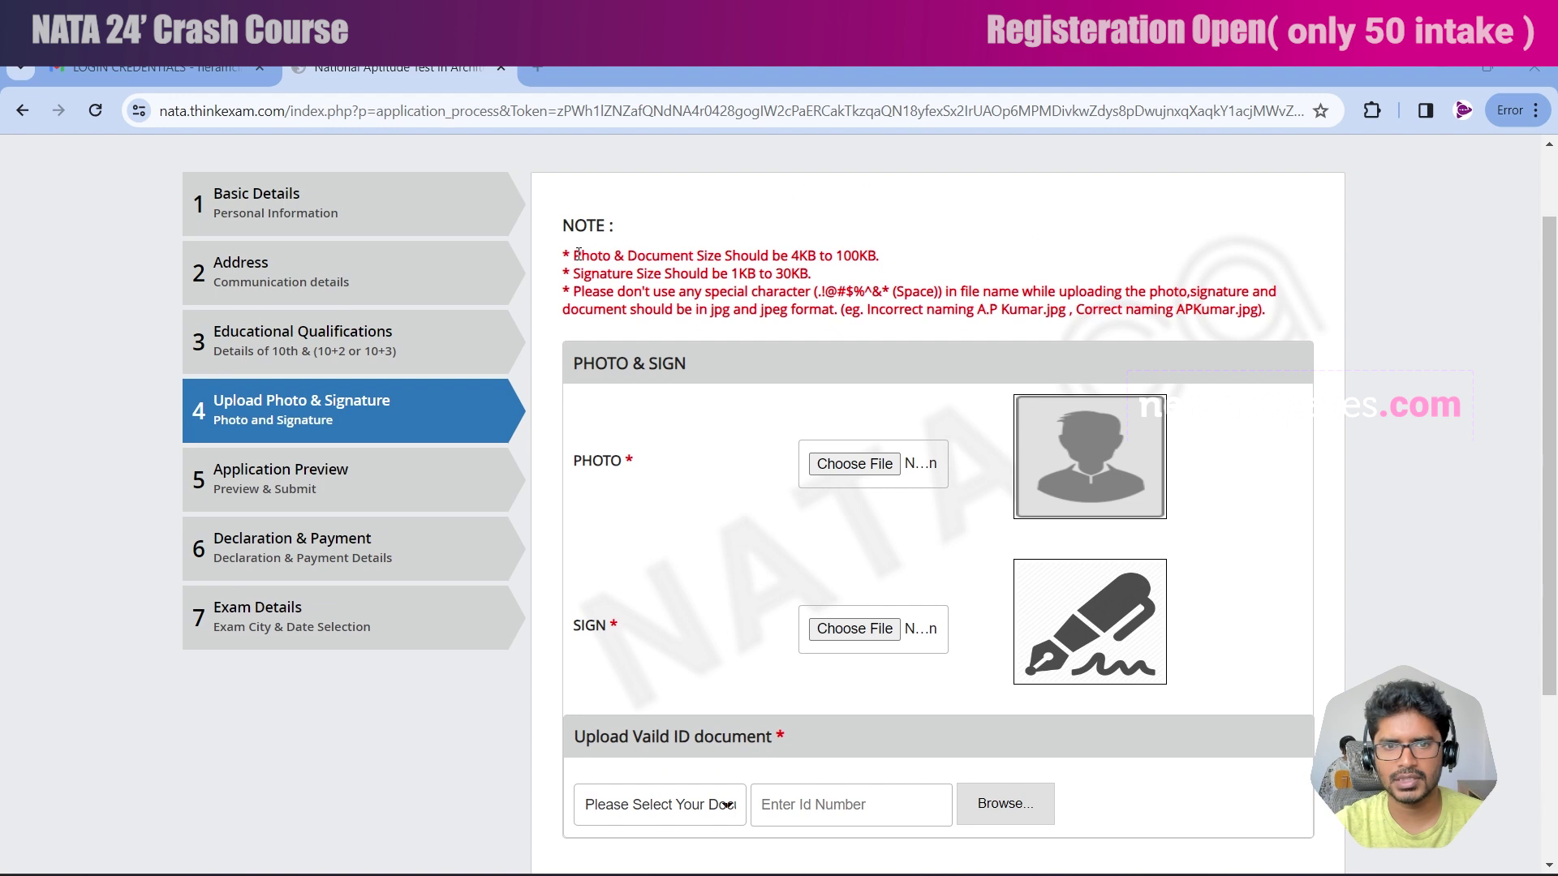
Note the 4KB–100KB photo and signature limits, then upload the Photo image, retrying after a size error.
drag(796, 253, 877, 253)
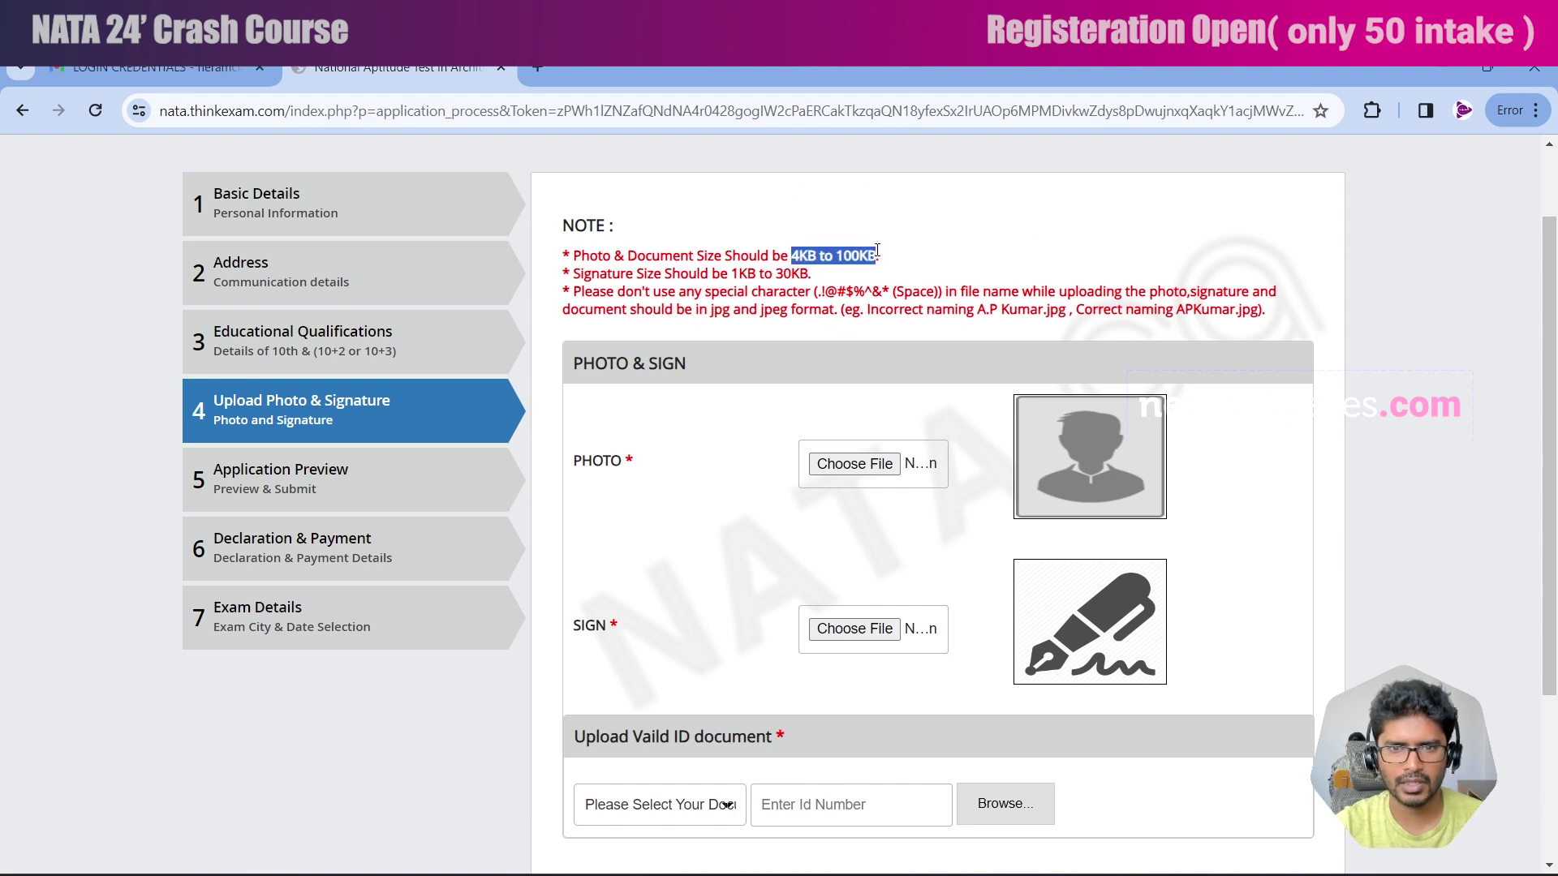
drag(732, 273, 937, 292)
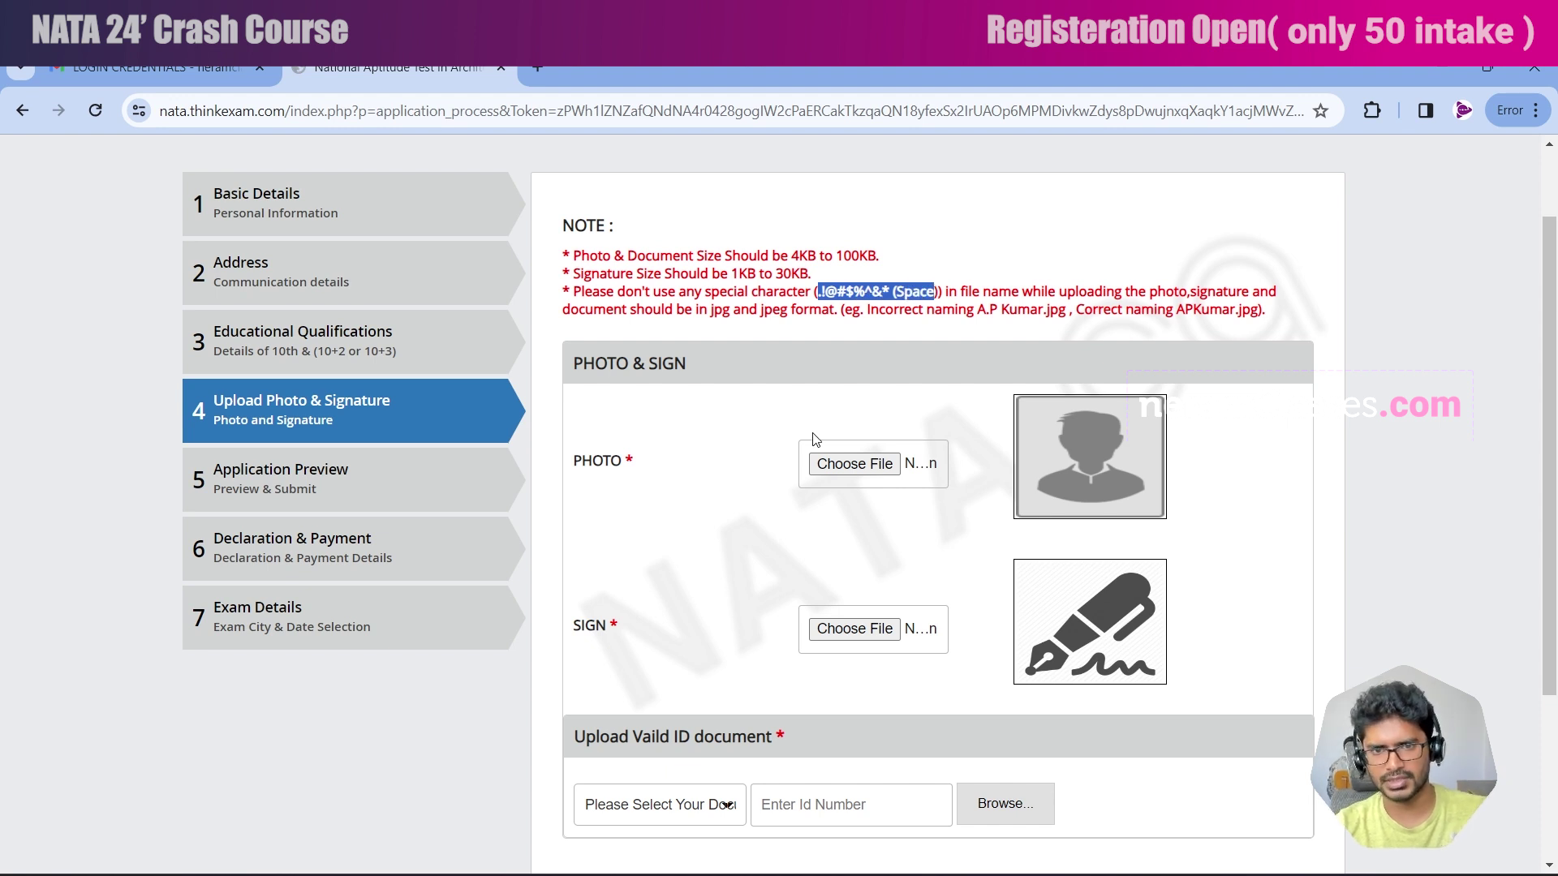
click(889, 466)
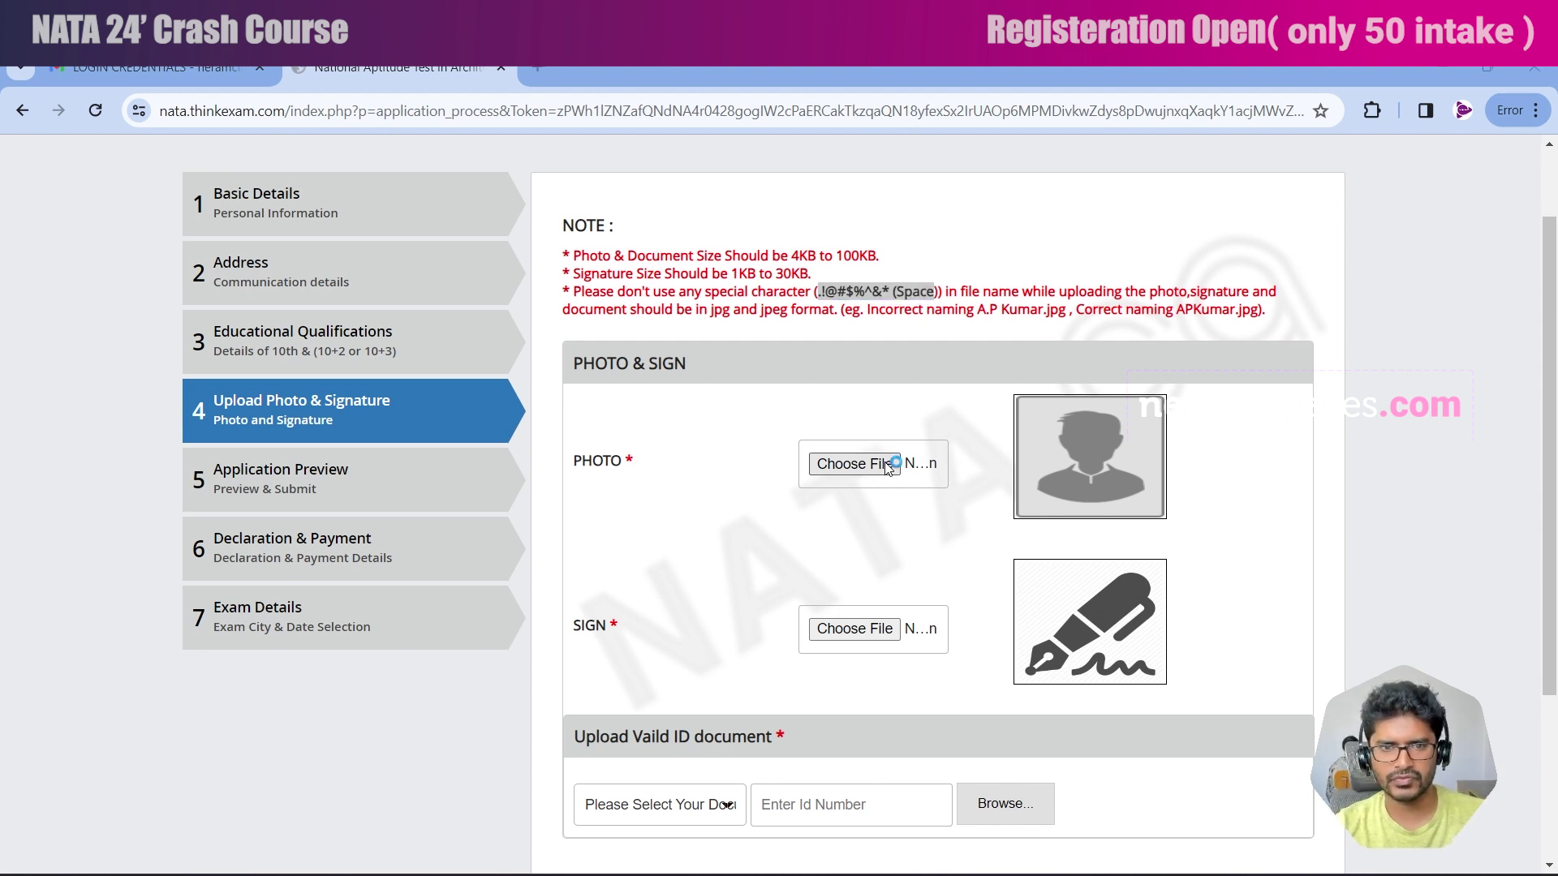
click(270, 284)
click(646, 542)
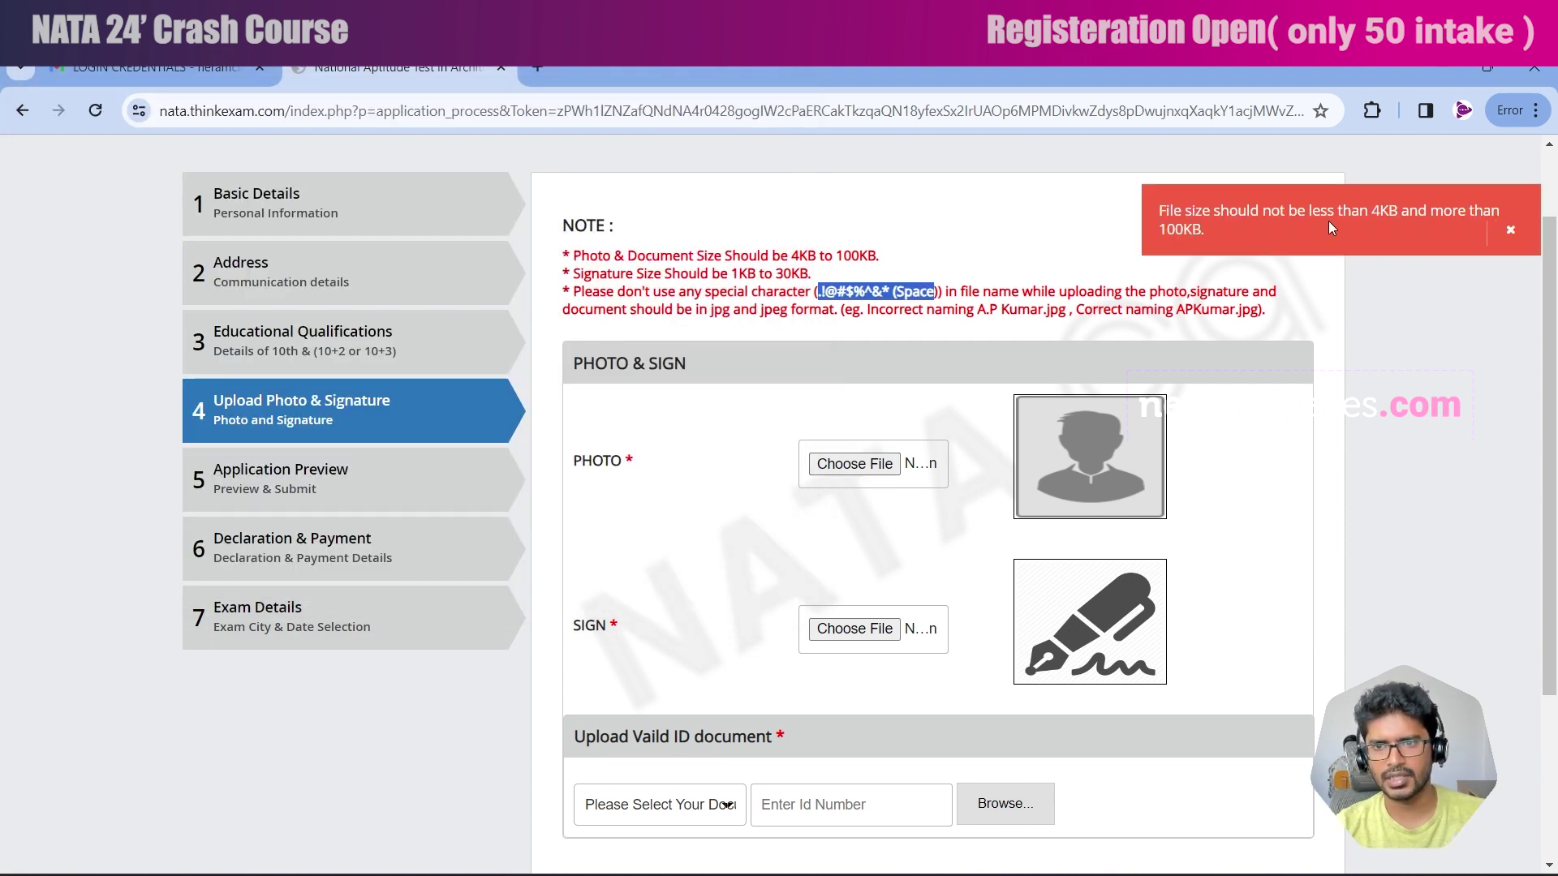
click(1358, 228)
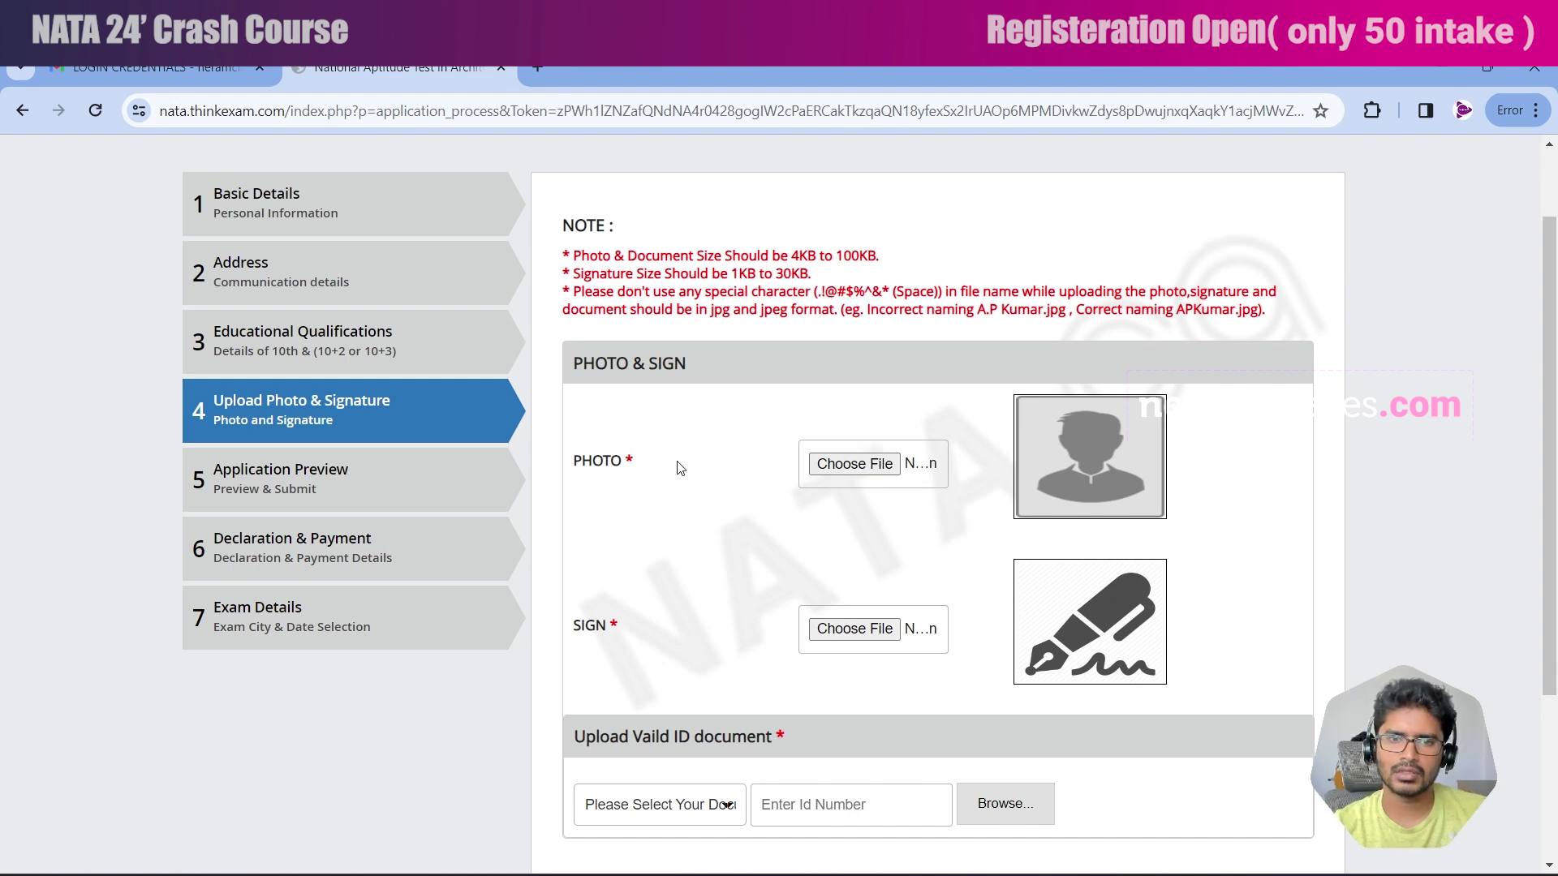
click(862, 466)
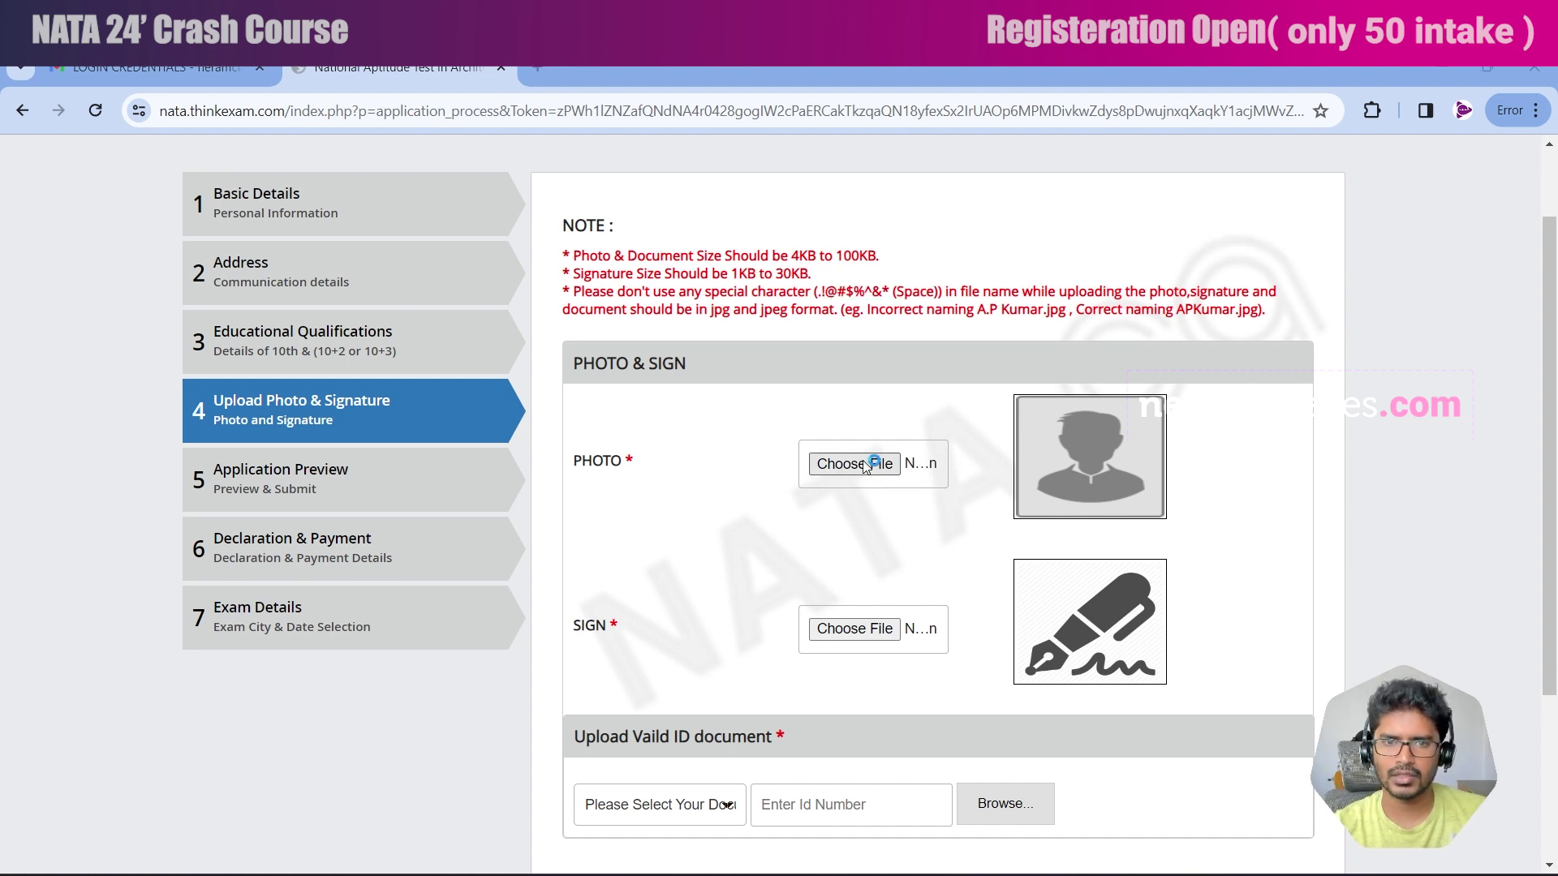
Upload the Sign image as the candidate's signature.
click(876, 638)
click(372, 303)
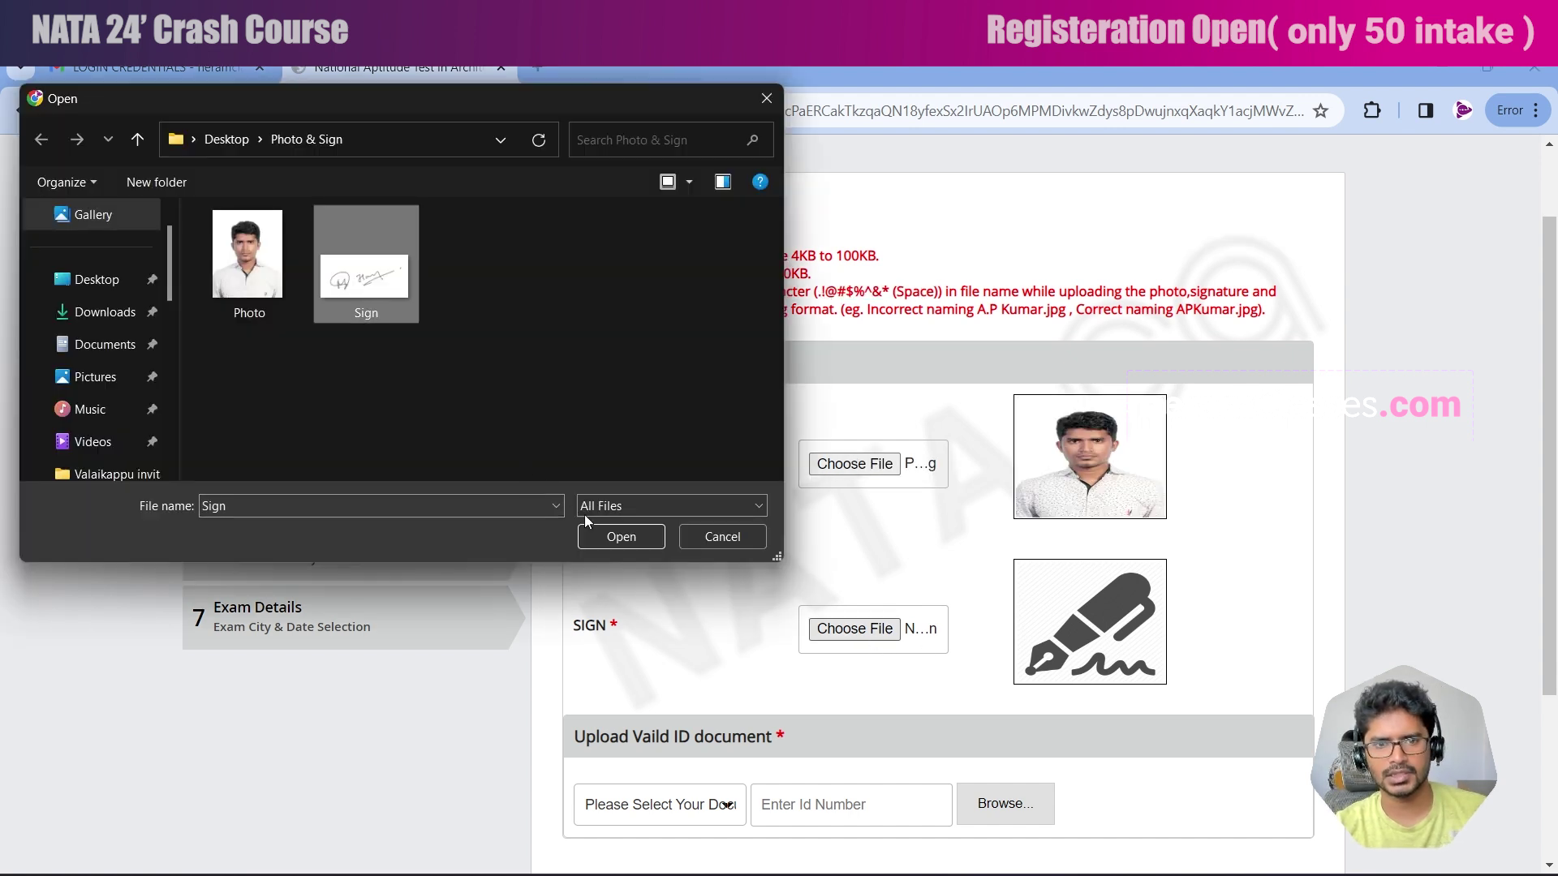
click(618, 536)
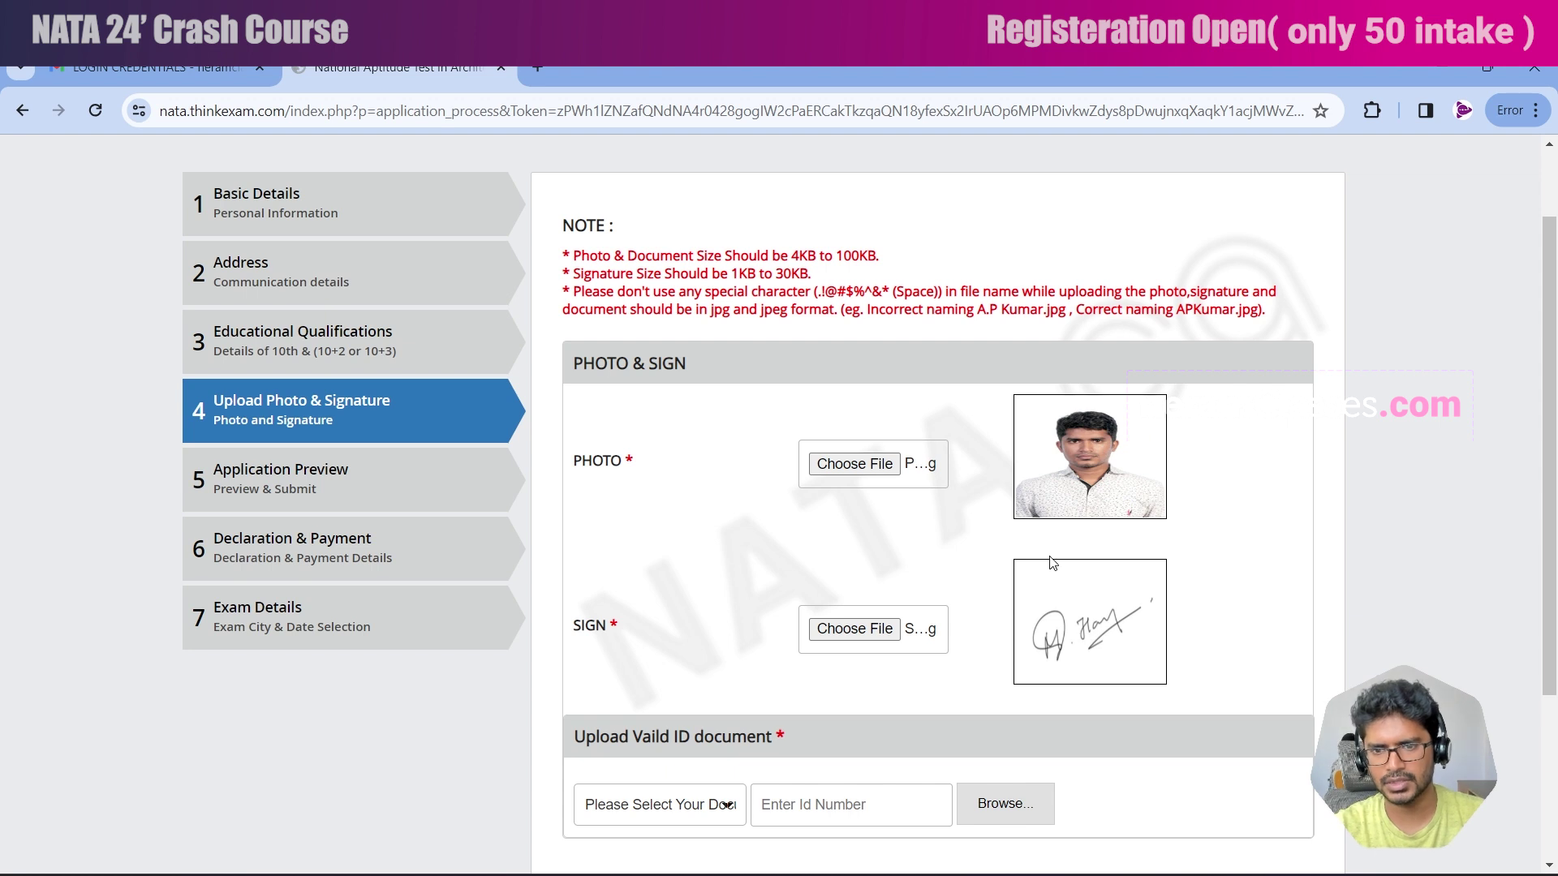
scroll(984, 626, down, 3)
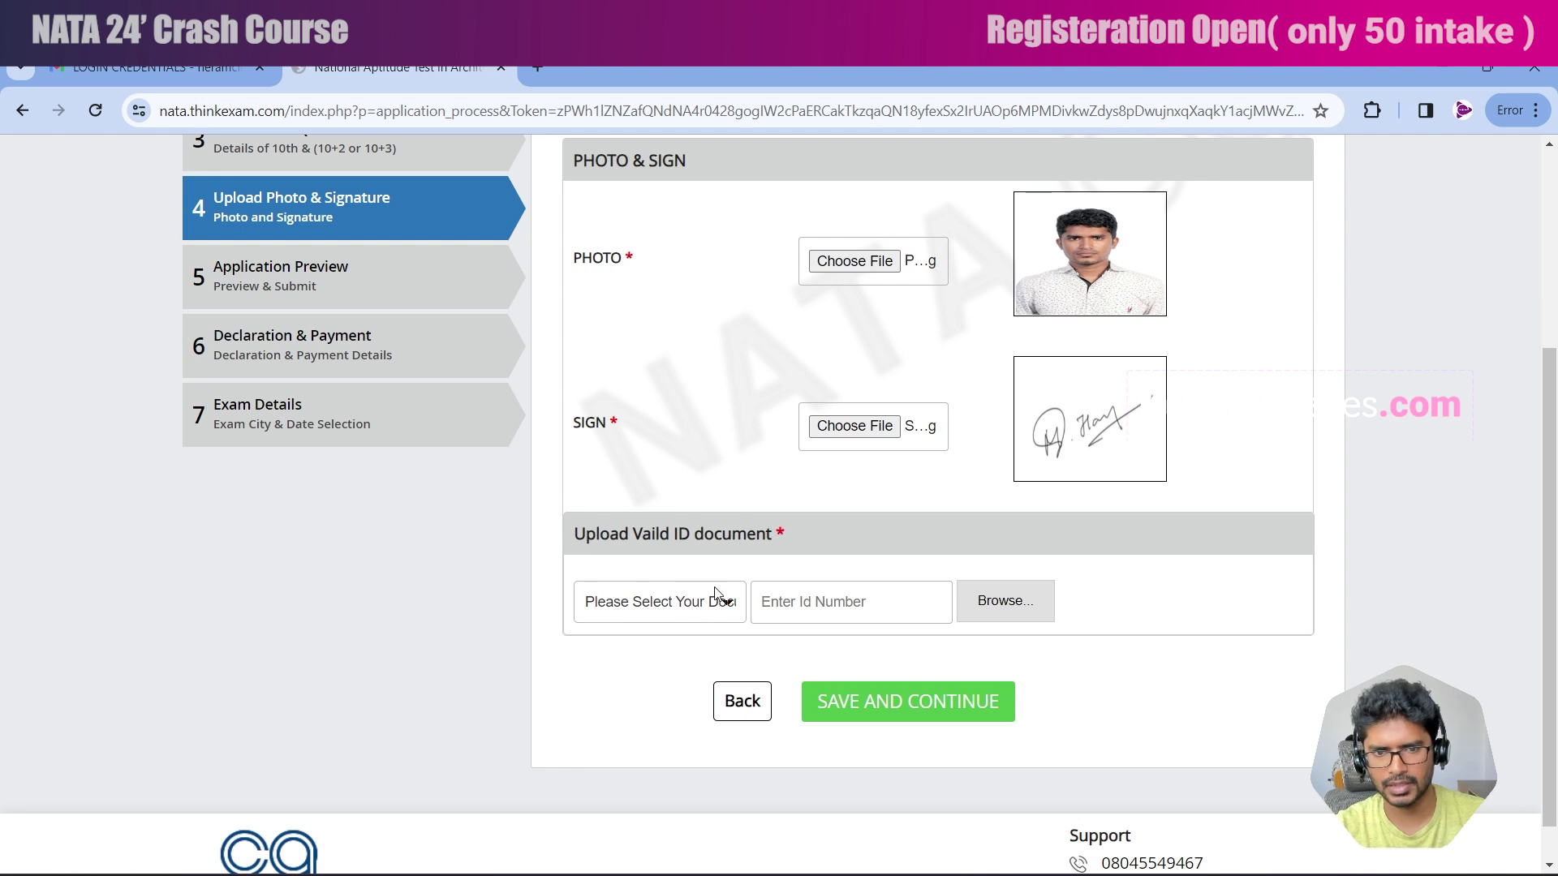
click(696, 617)
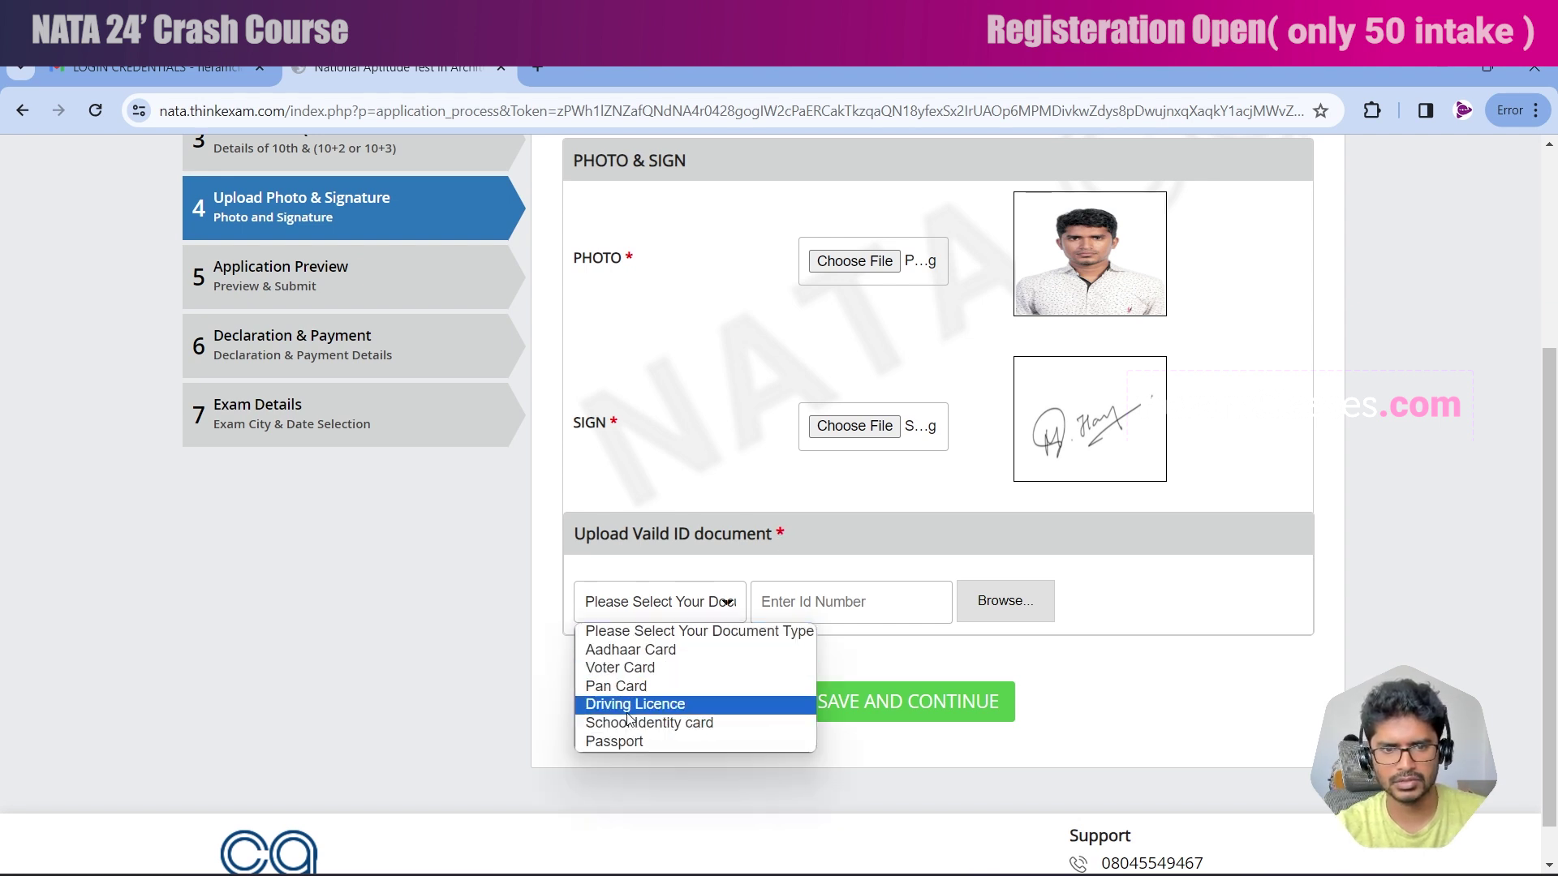
Upload Aadhar.jpg as the Aadhaar Card ID document and save to reach the preview.
click(631, 650)
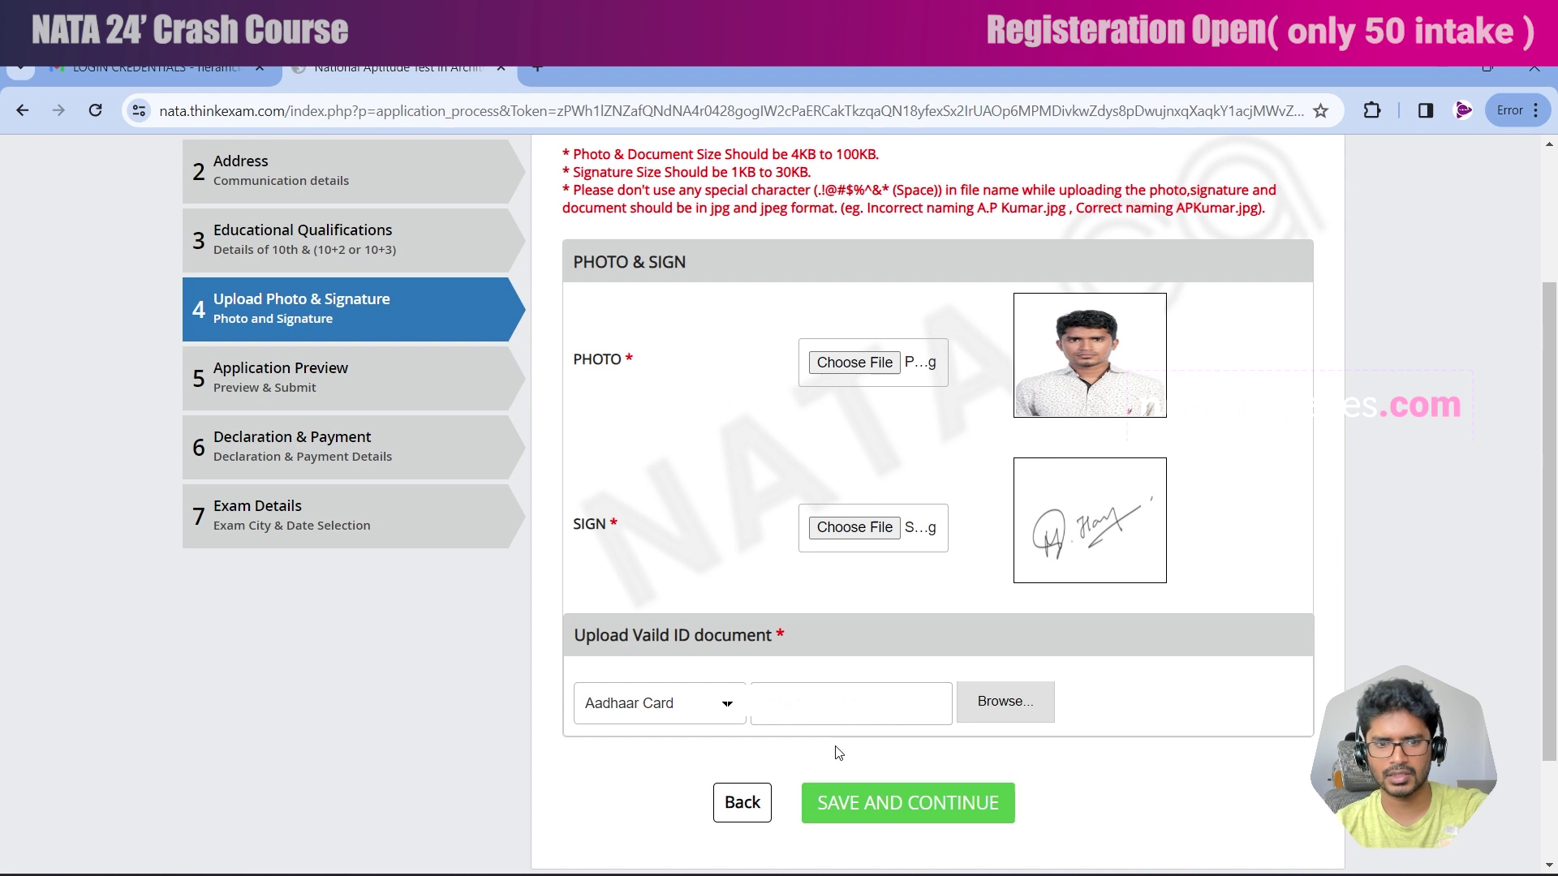
click(1009, 704)
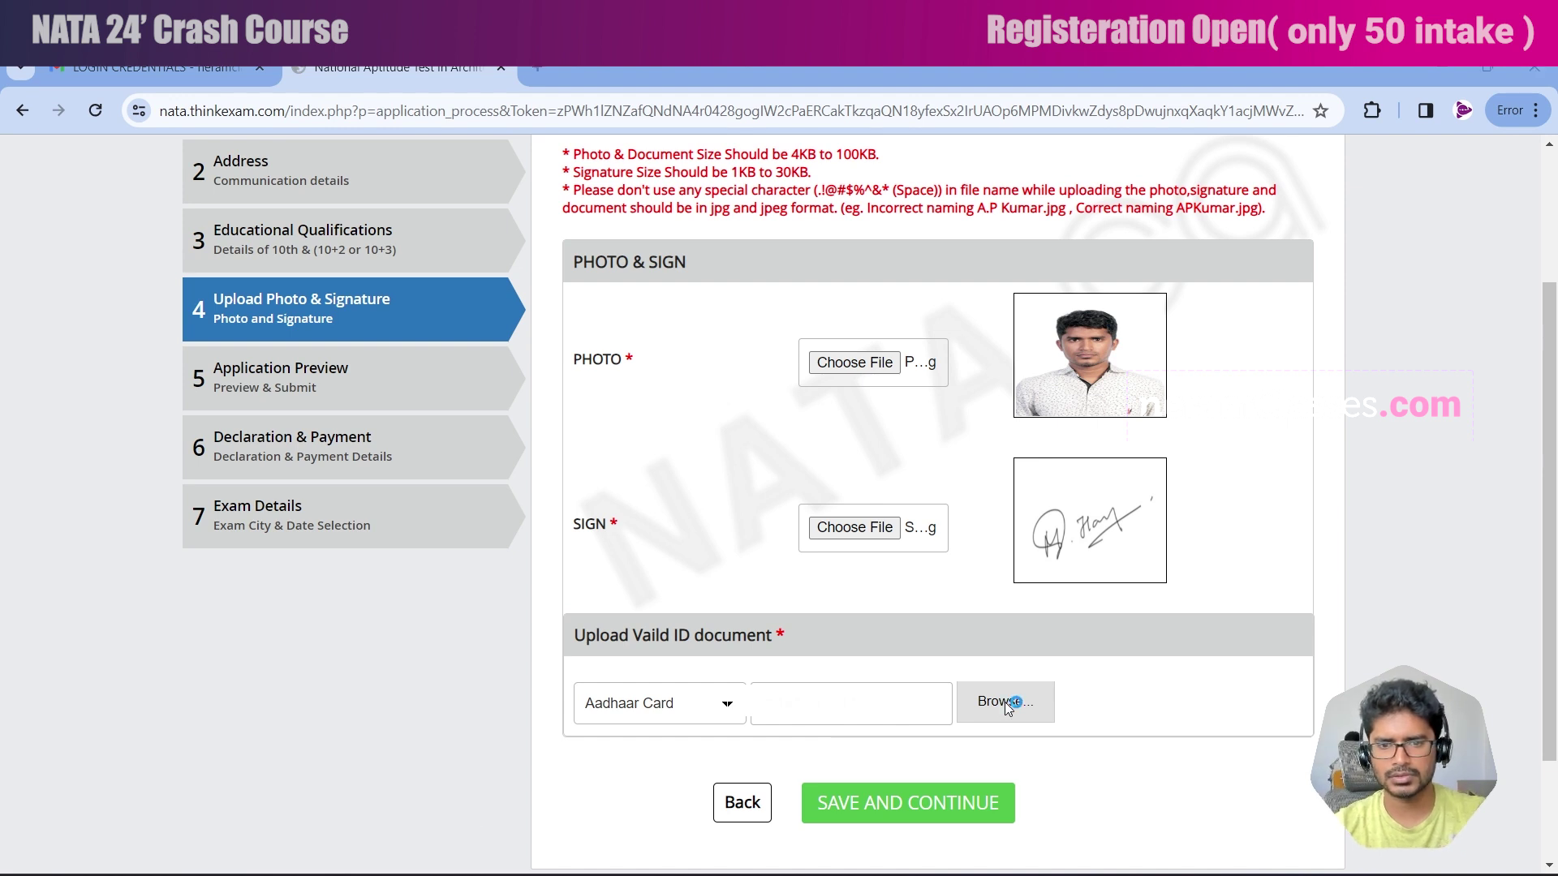
click(275, 289)
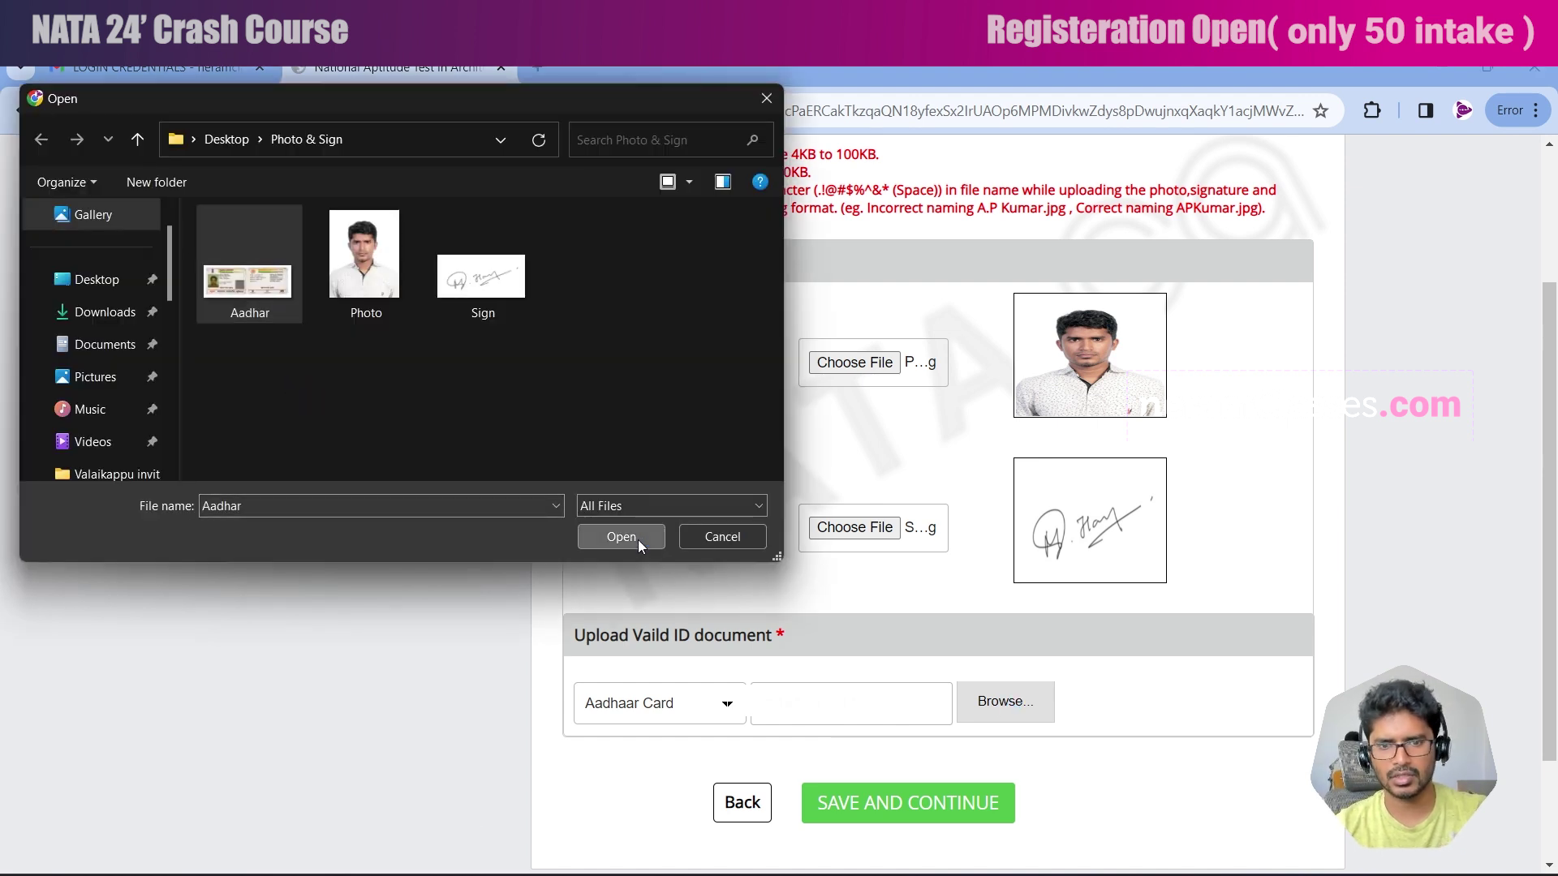
click(638, 539)
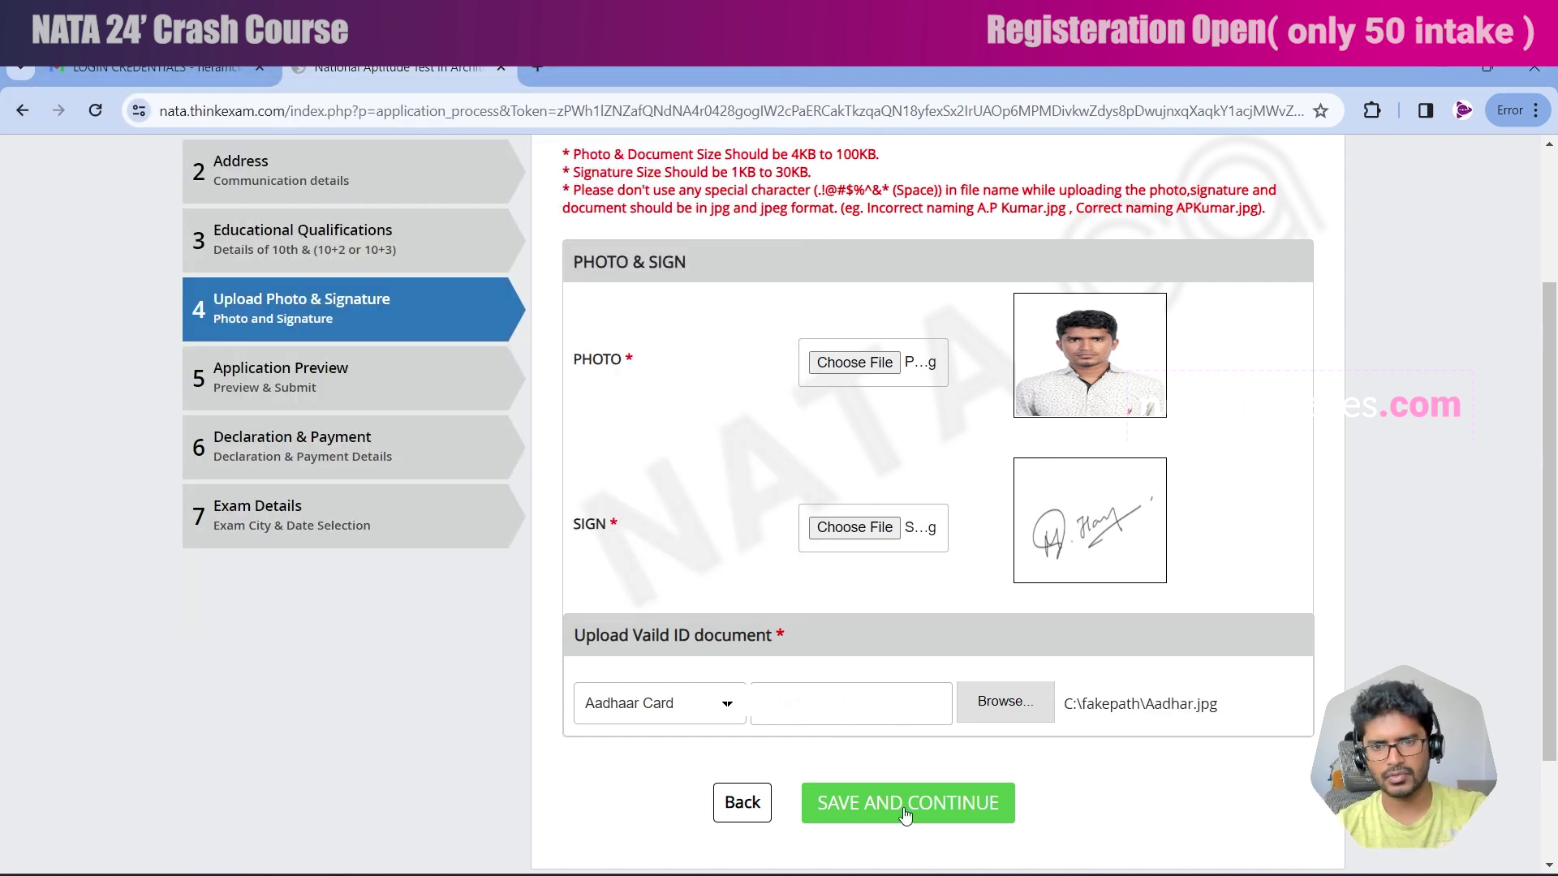
click(907, 803)
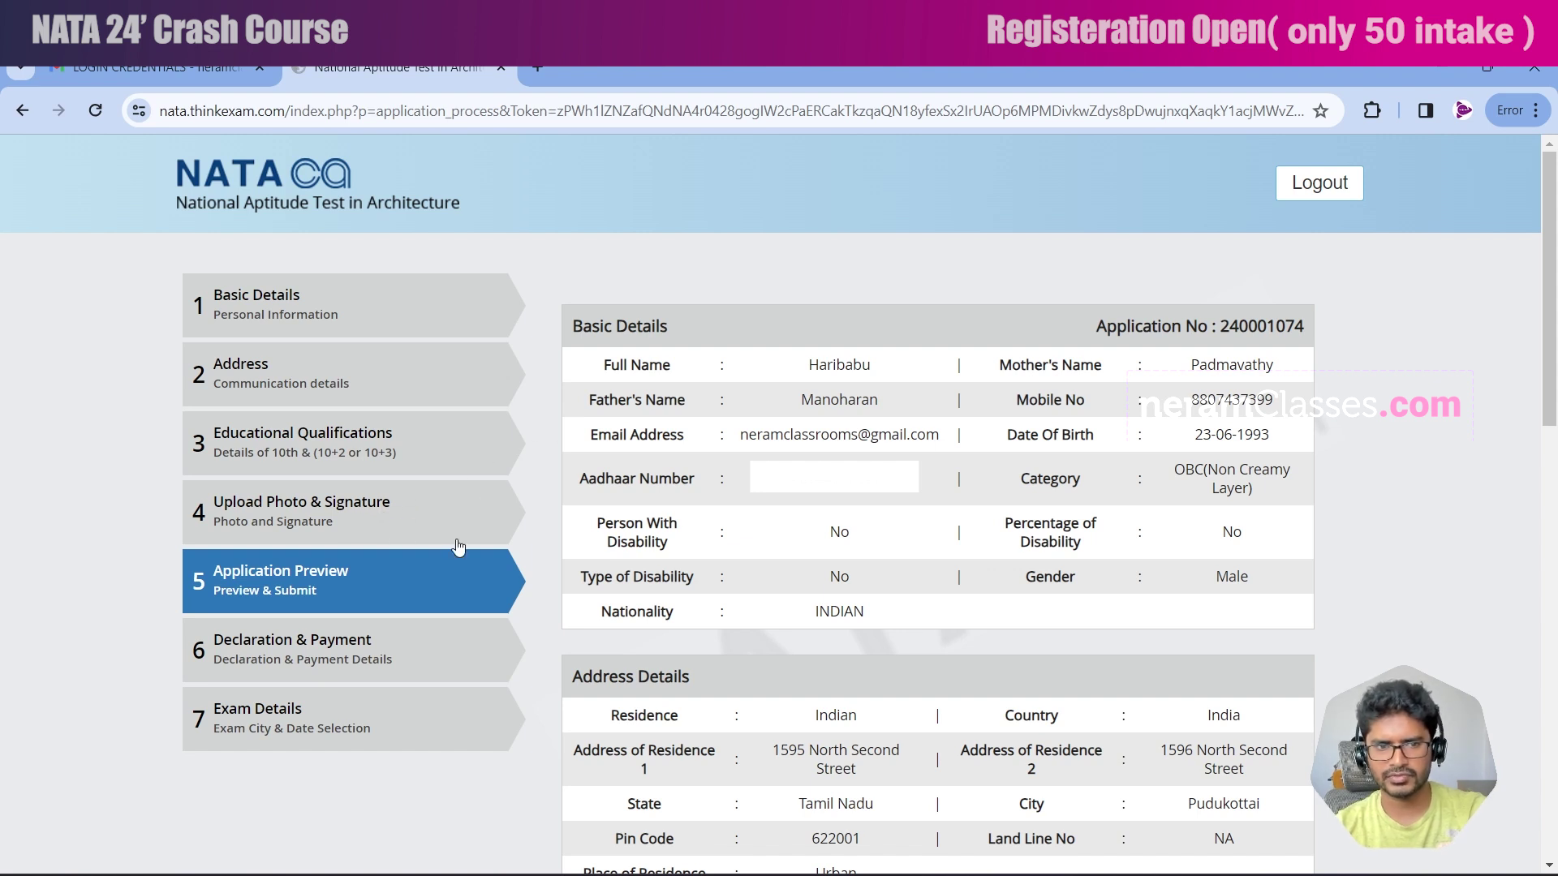
Review the preview down past the photo, signature and Aadhaar card, then save and continue.
scroll(527, 576, down, 1)
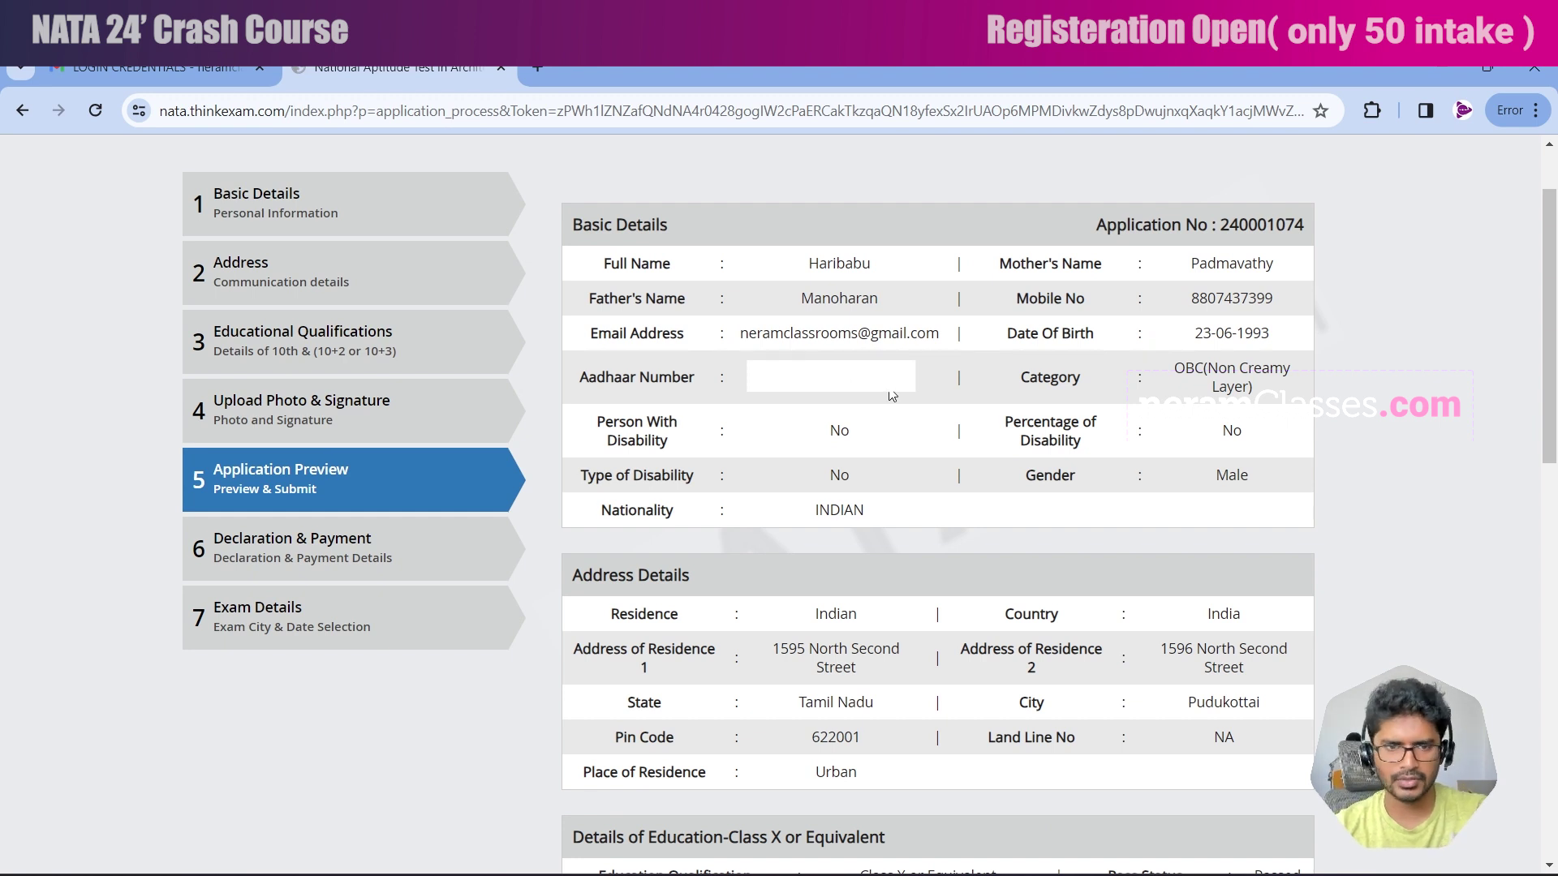
scroll(896, 403, down, 9)
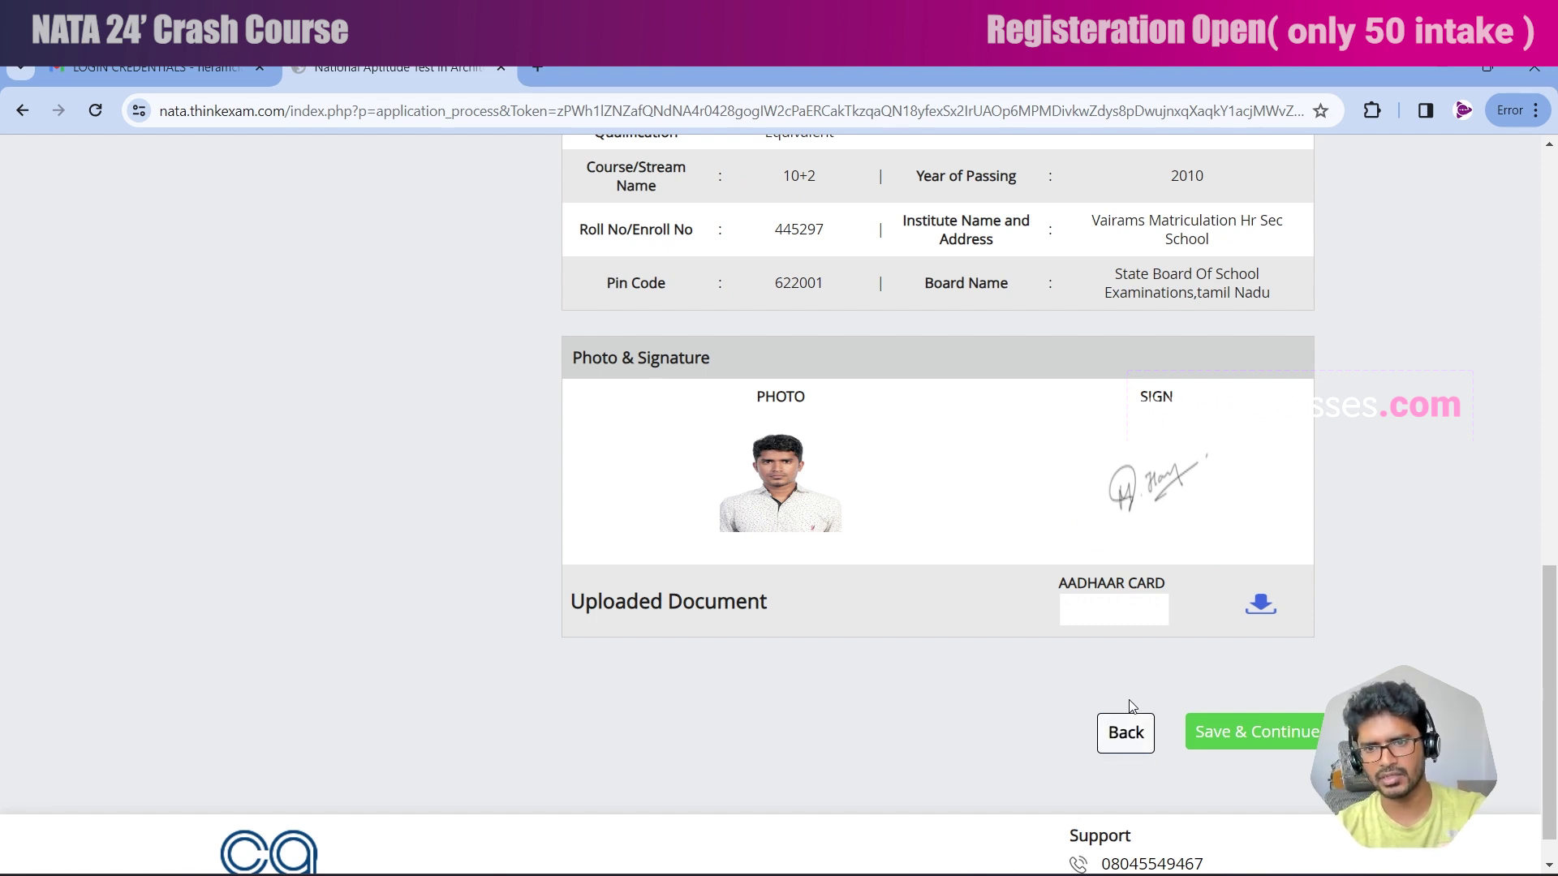
scroll(1217, 697, down, 1)
click(1232, 688)
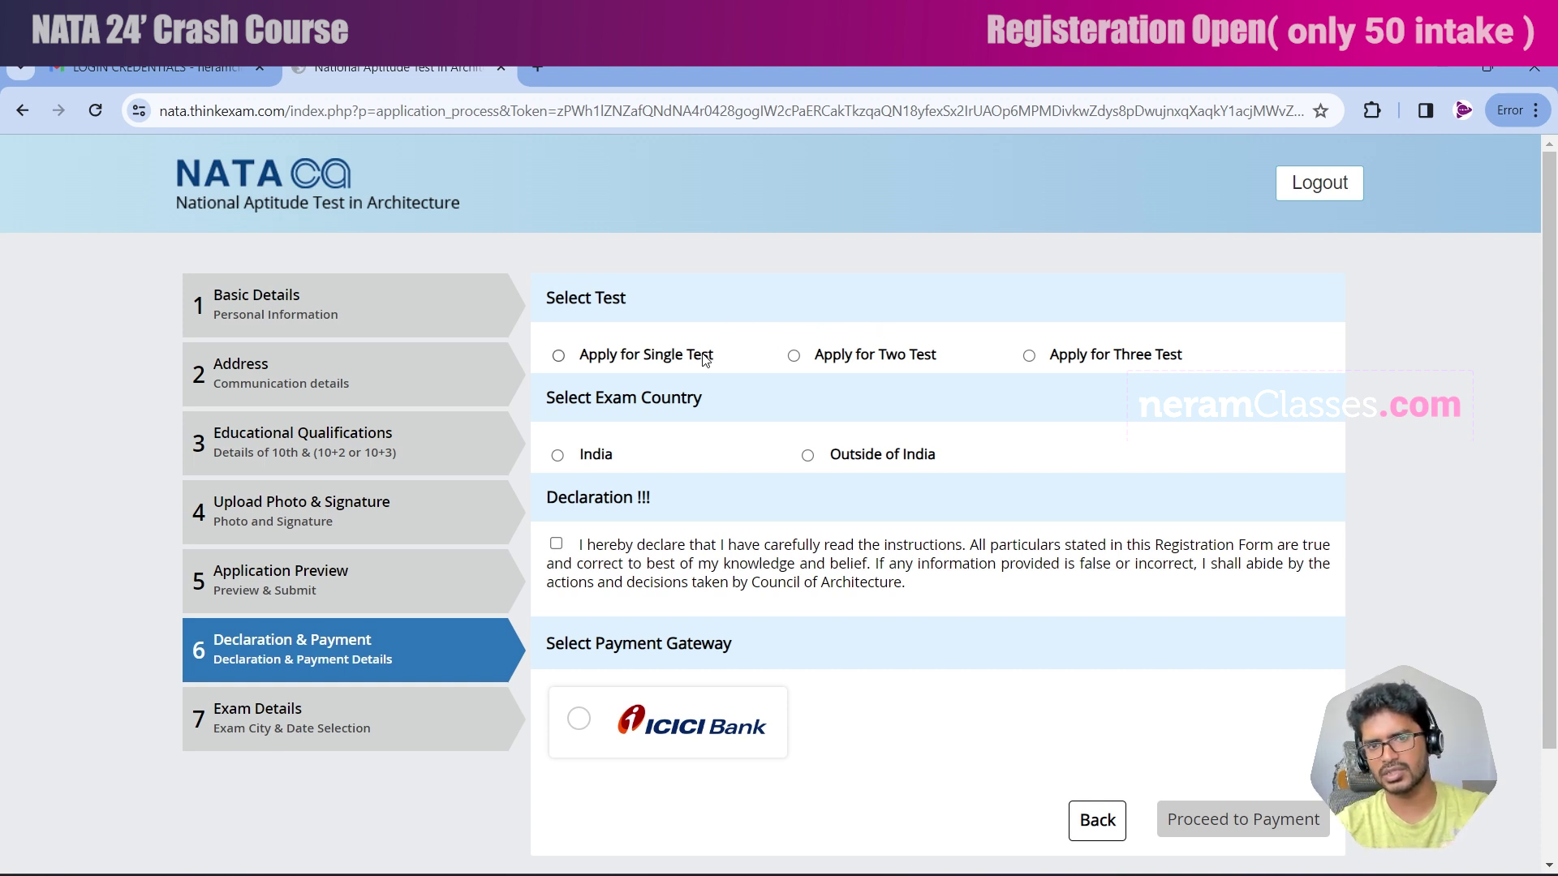
Apply for a single test with India as exam country and accept the declaration.
click(558, 355)
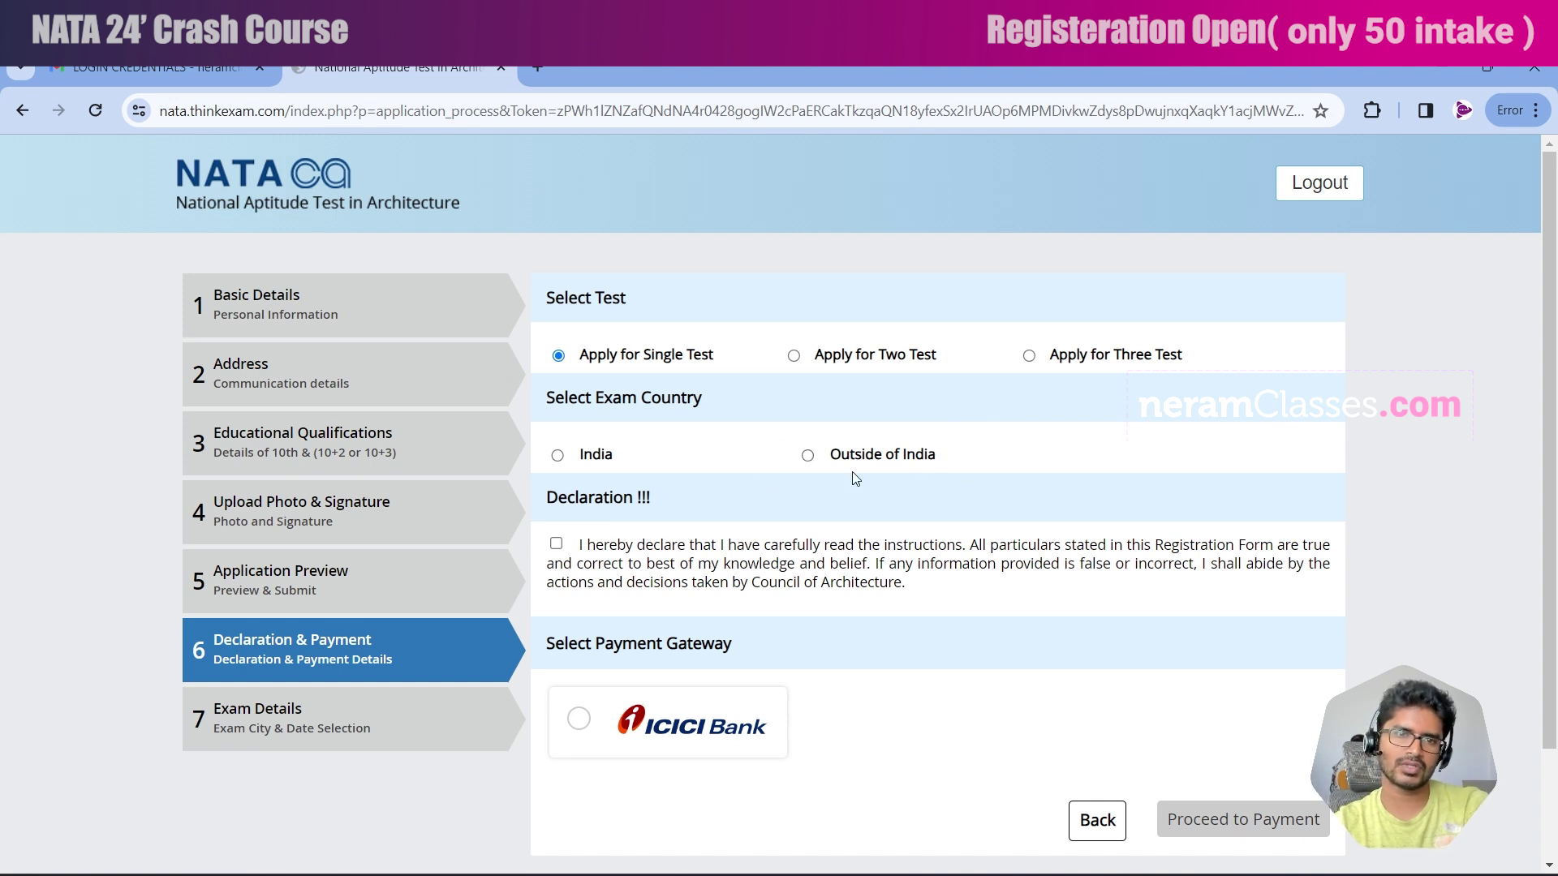
click(558, 456)
click(650, 544)
Pay through the ICICI Bank gateway, accepting the INR 1750 charge.
scroll(657, 532, down, 2)
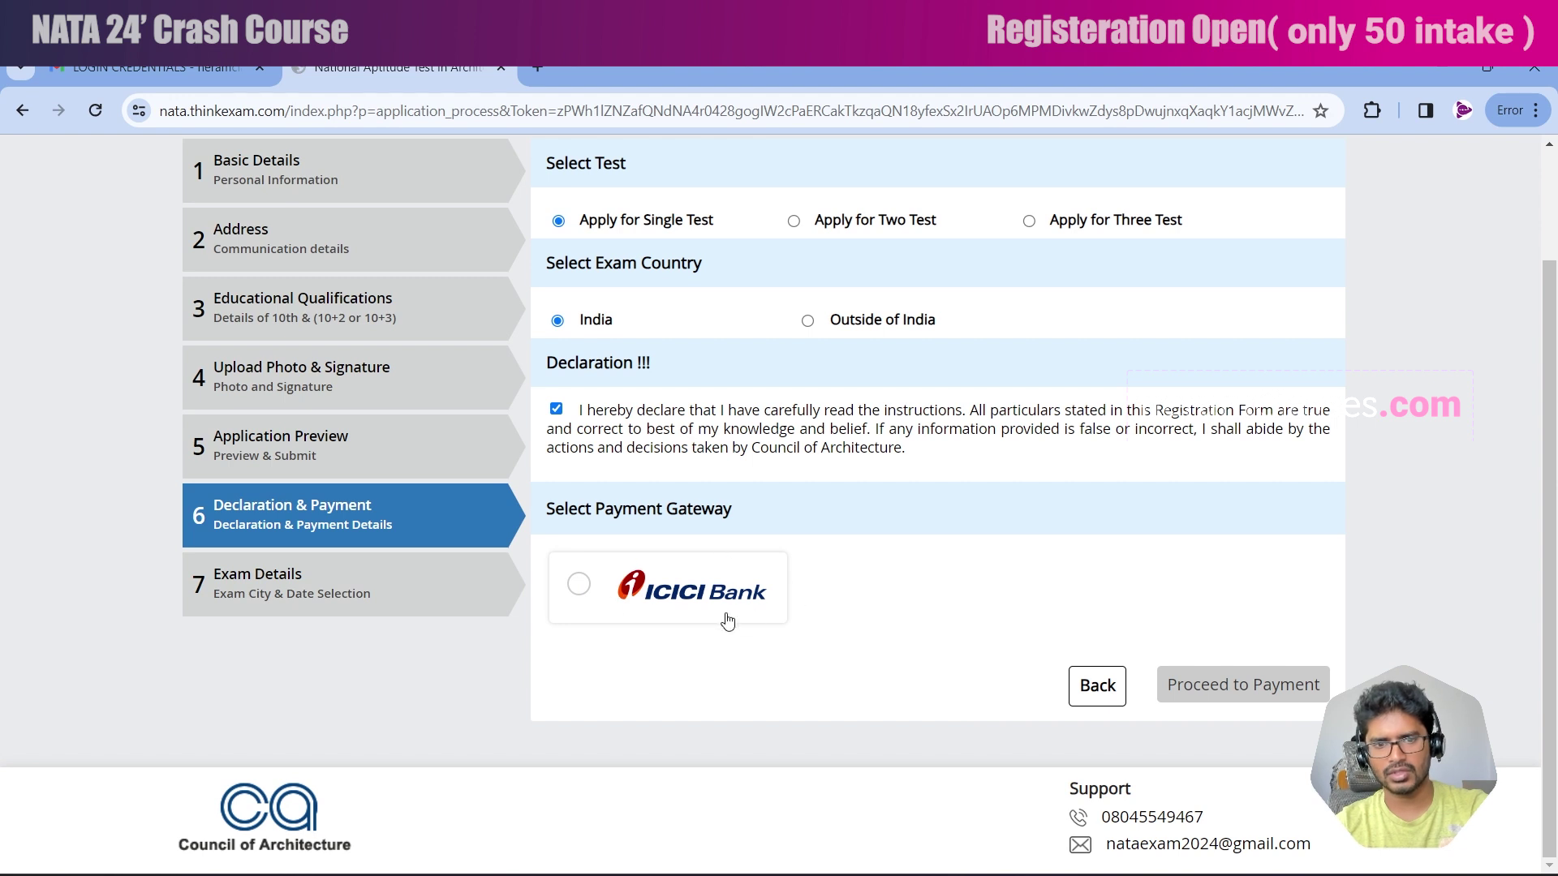
click(579, 585)
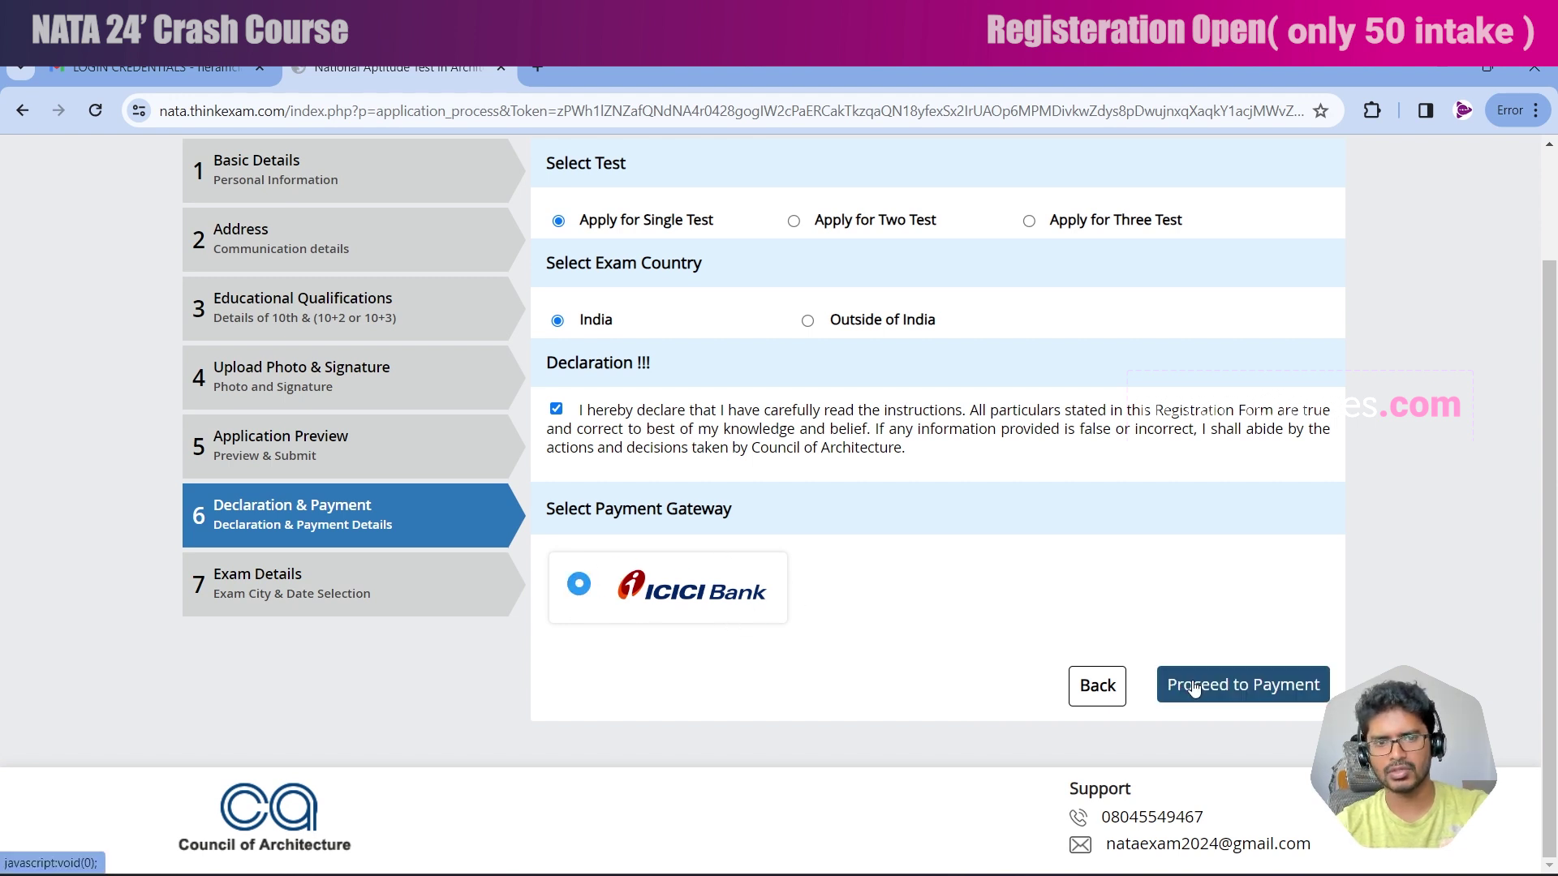
click(1192, 685)
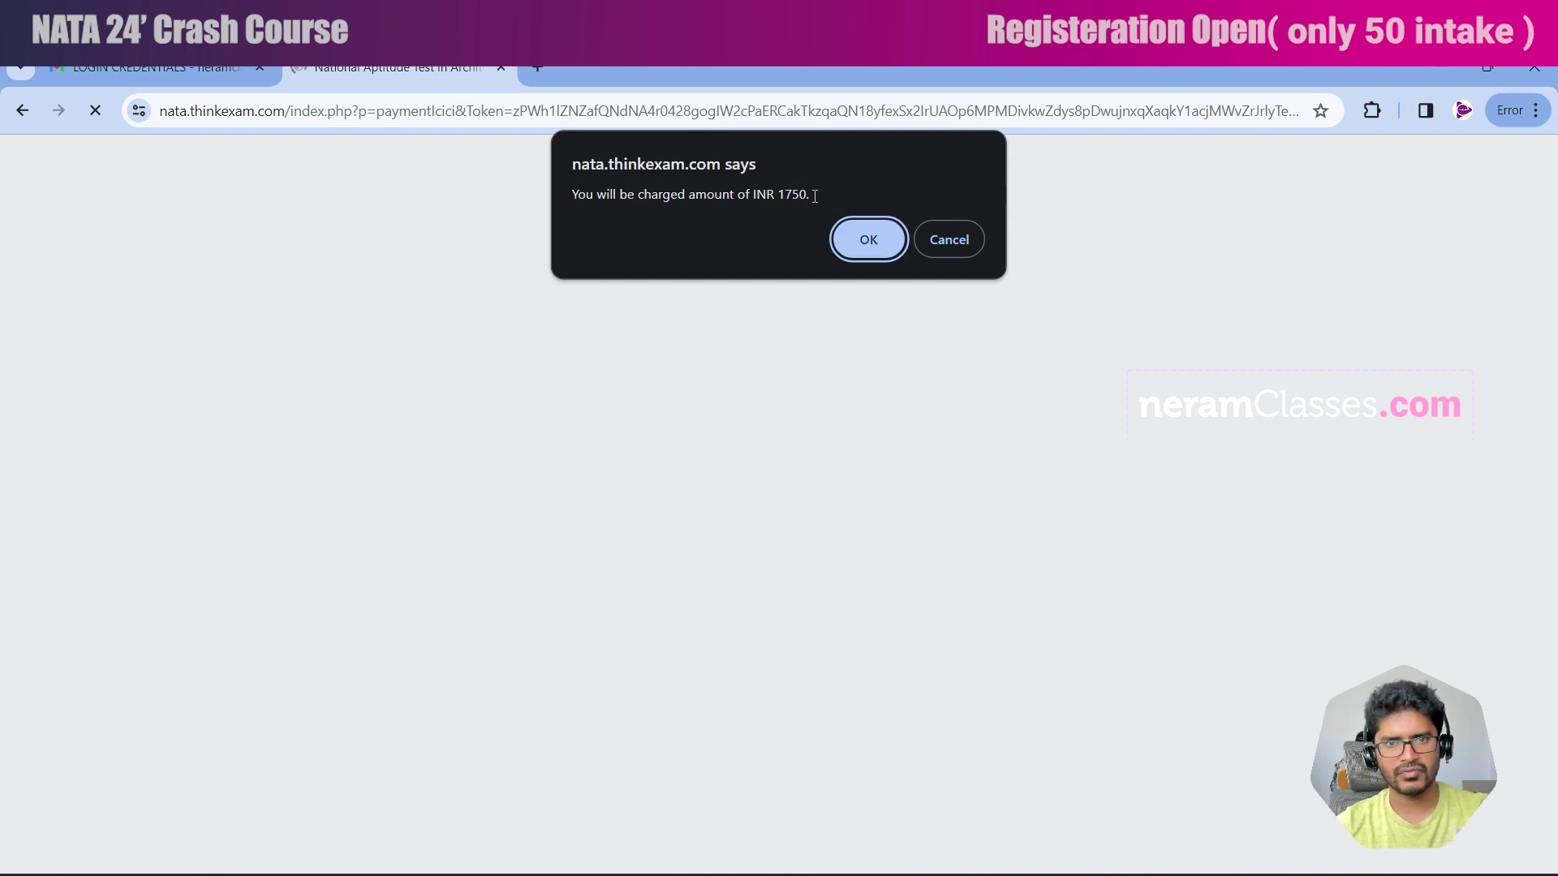
click(868, 242)
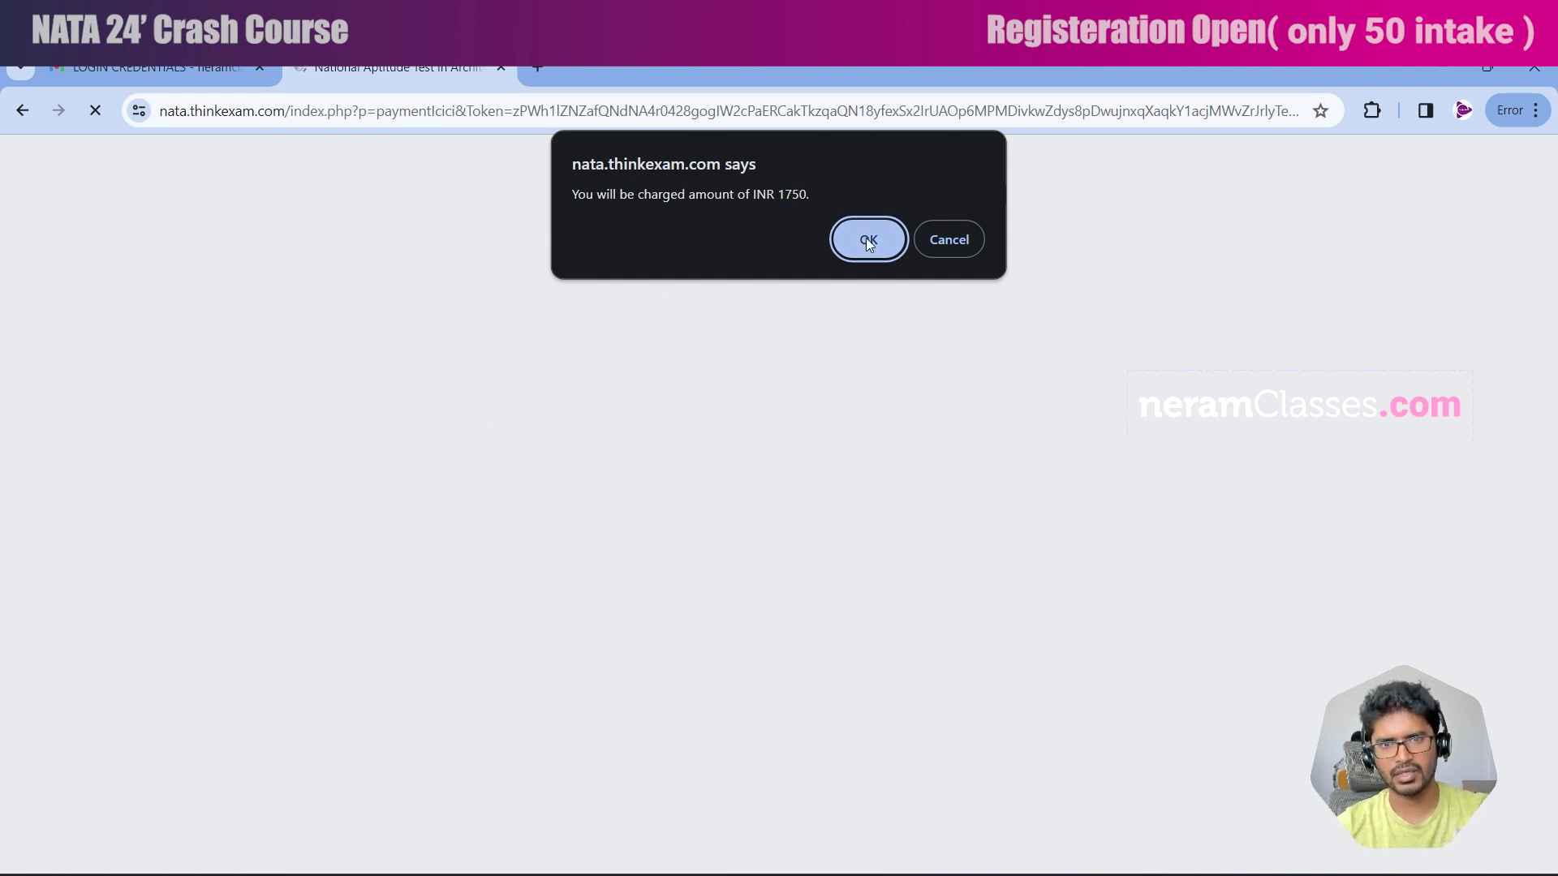
Fill in the payer's e-mail and name, choose UPI, and enter and verify the payer's UPI ID.
scroll(811, 503, down, 1)
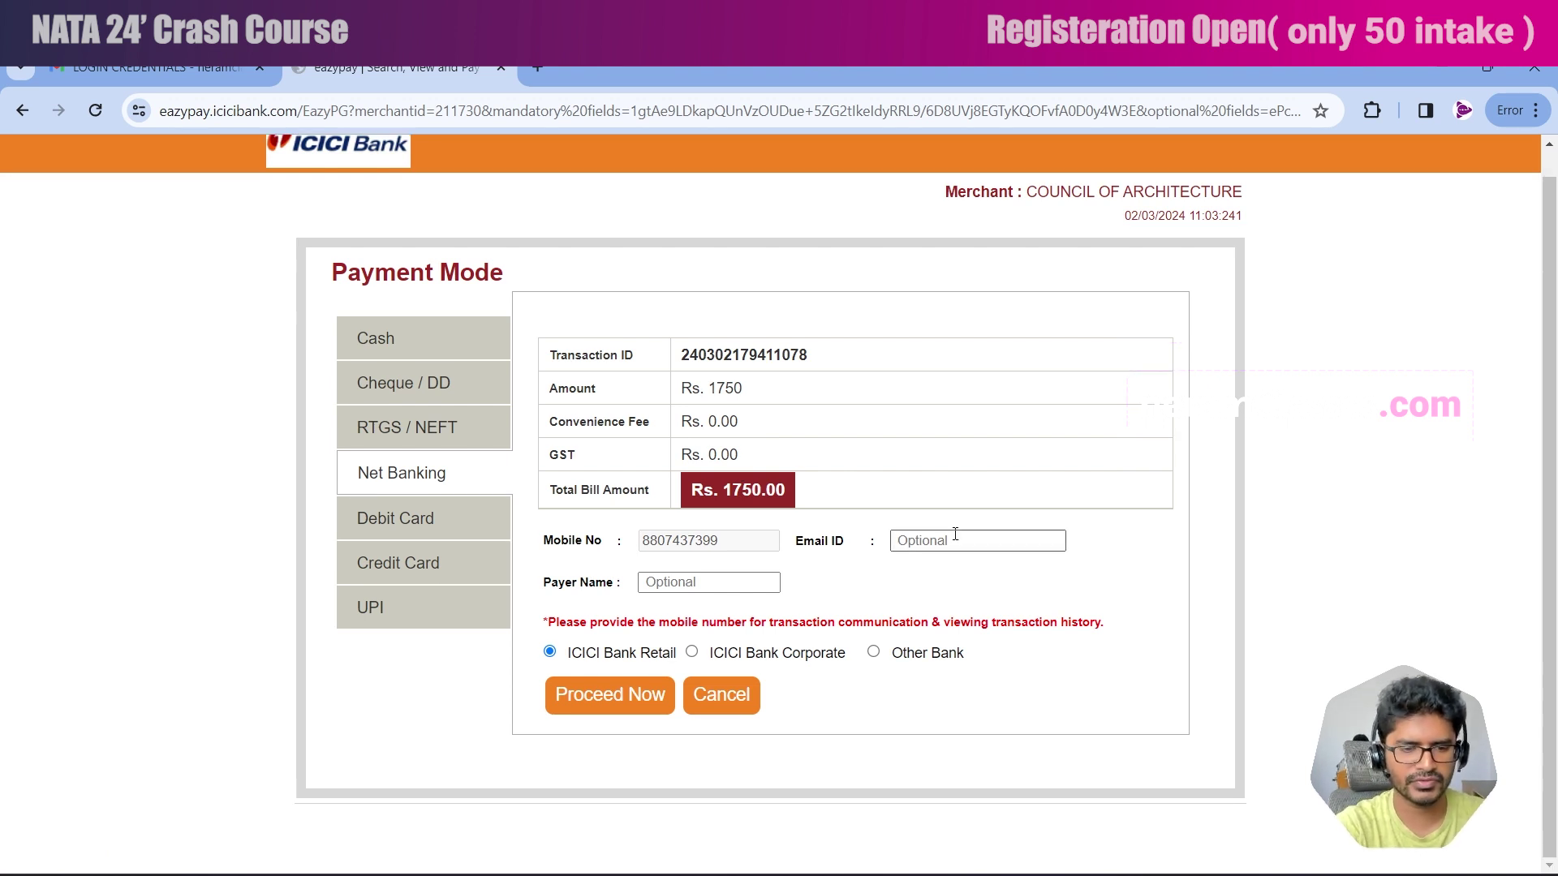
click(974, 568)
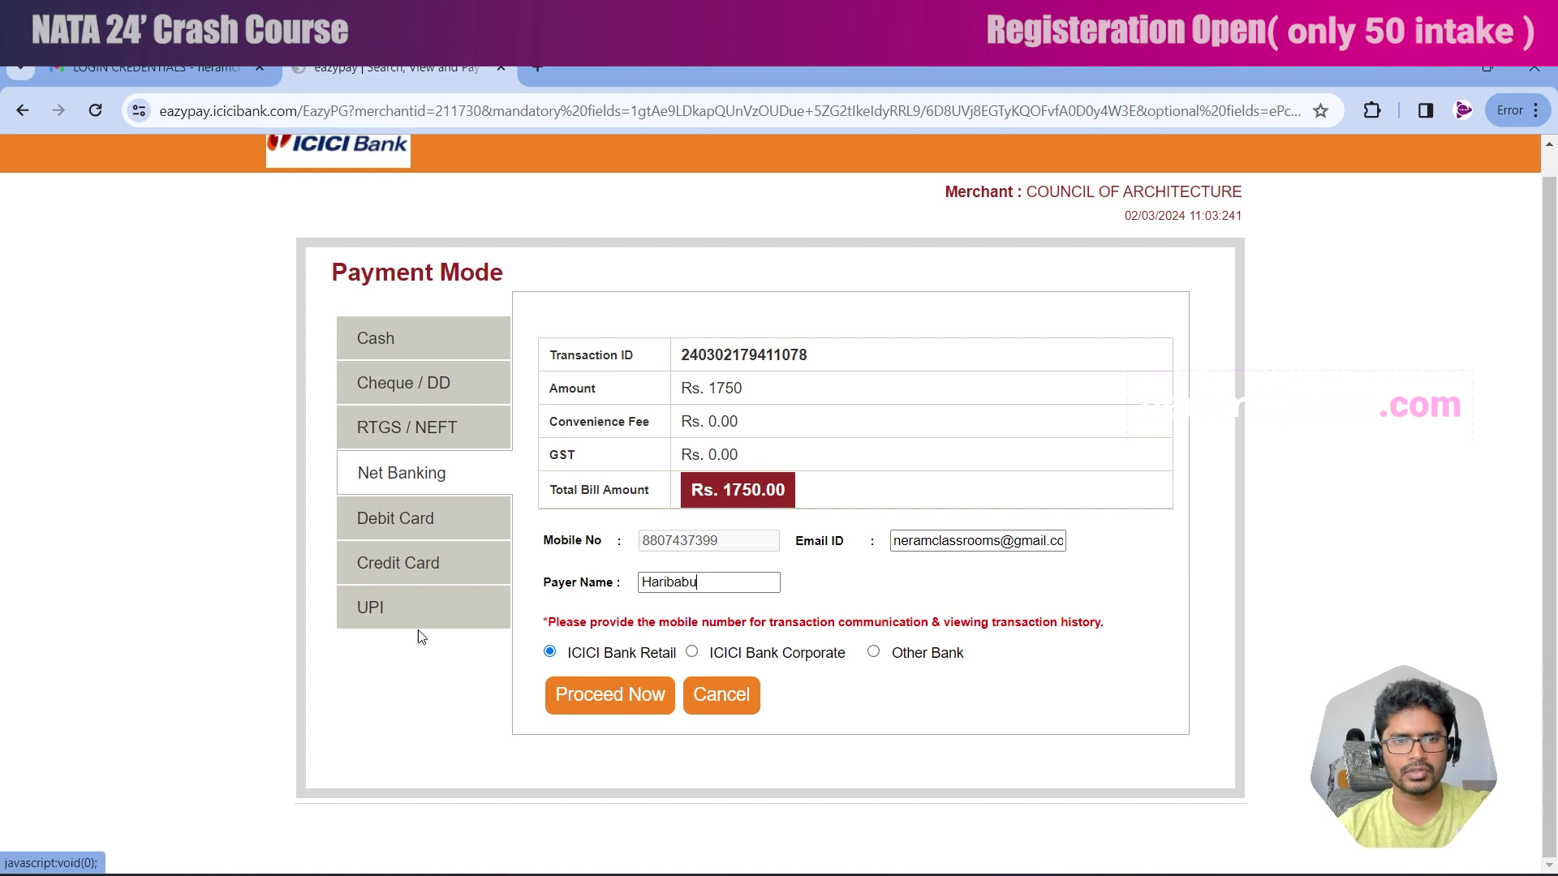
click(387, 610)
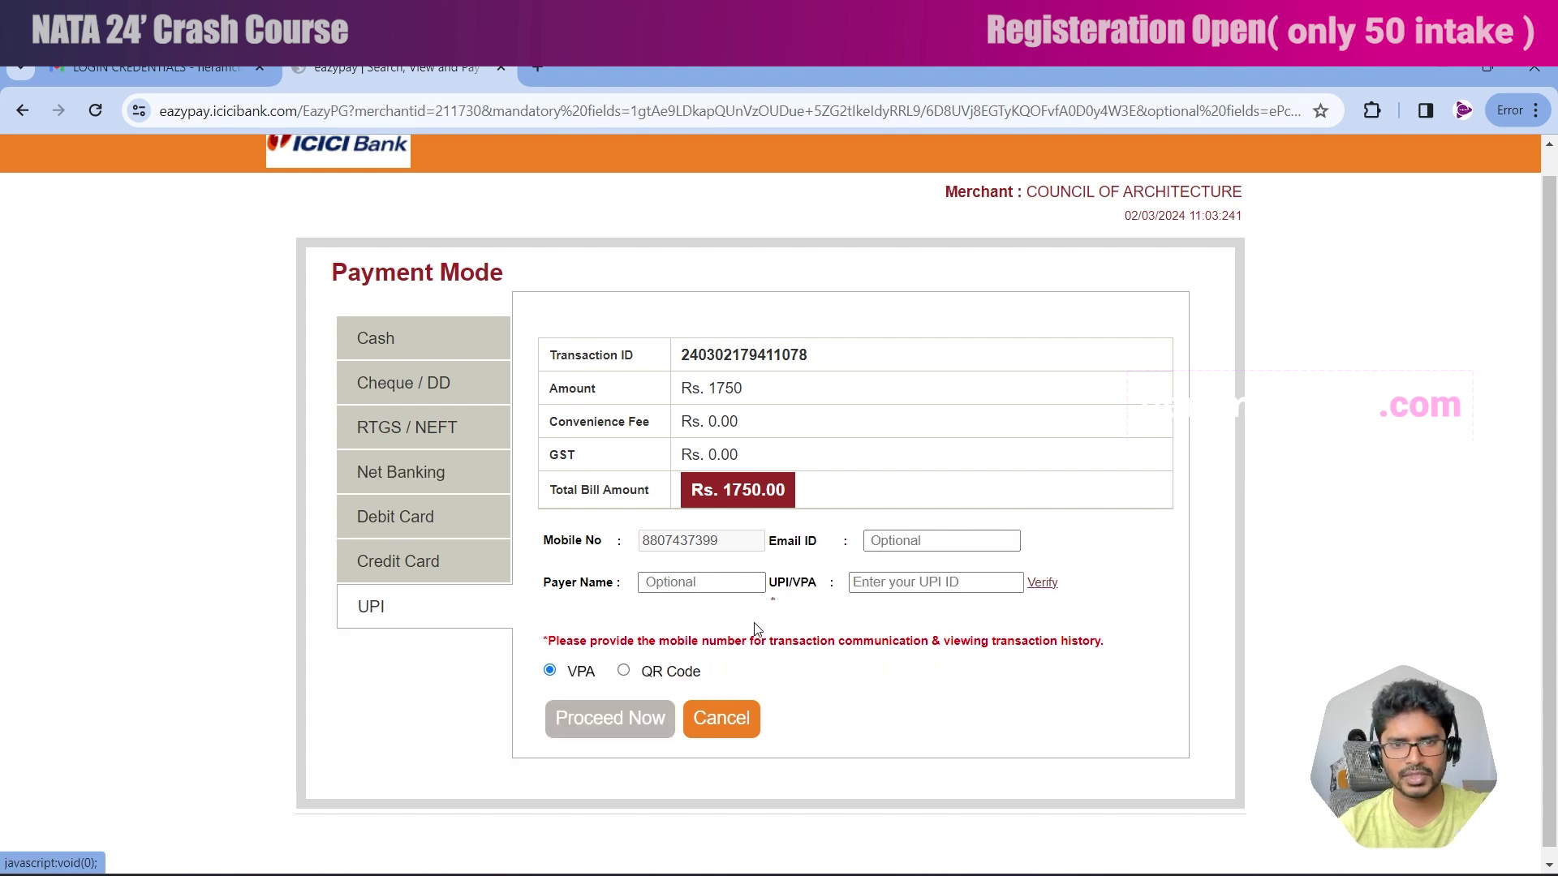
click(872, 586)
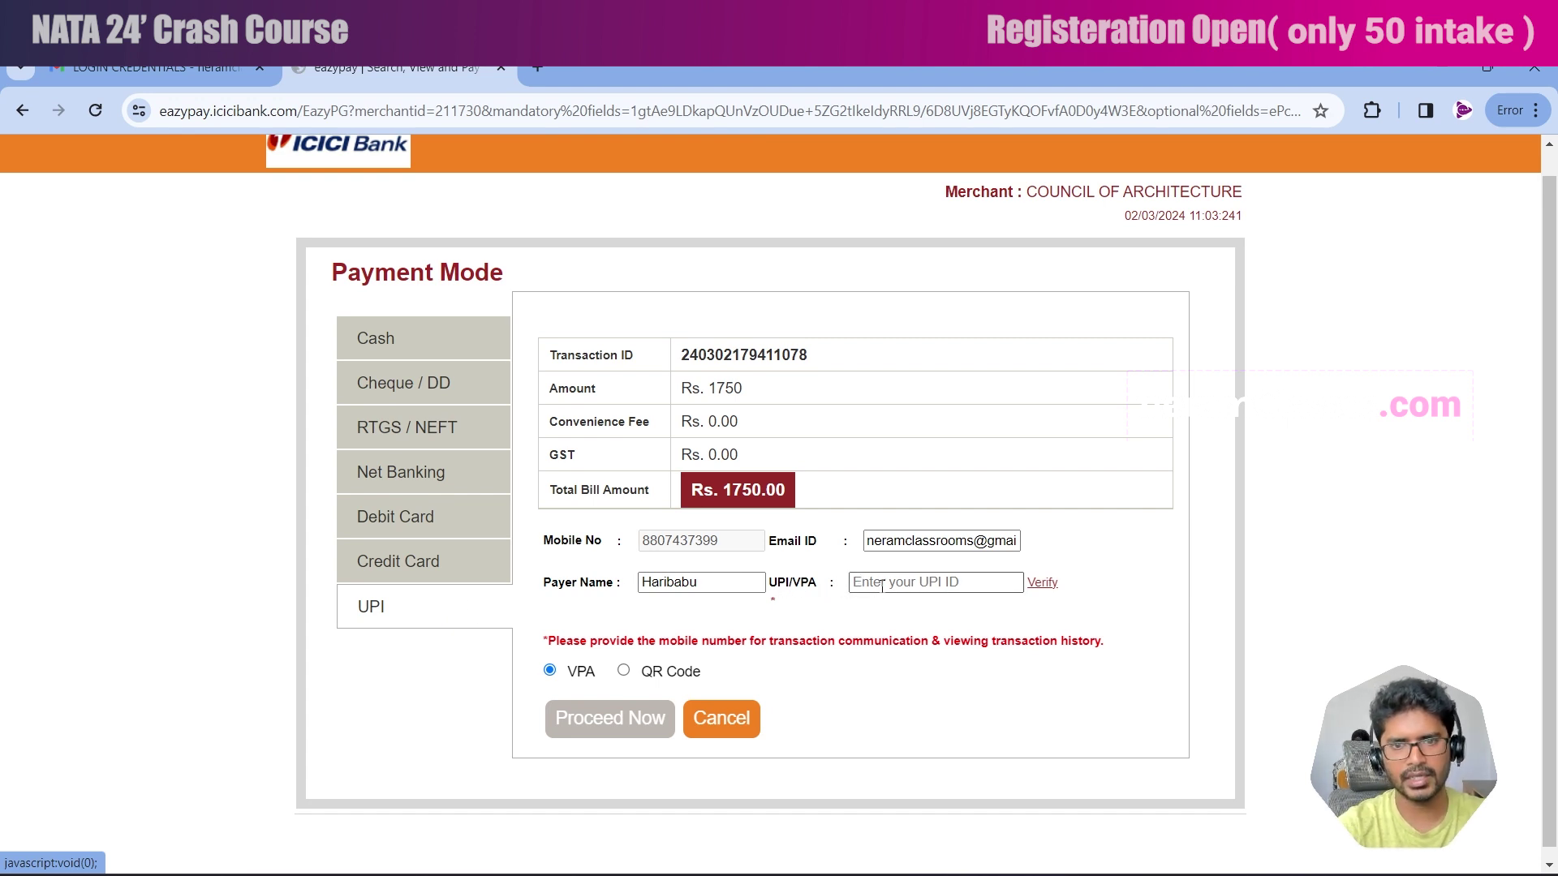
click(1041, 584)
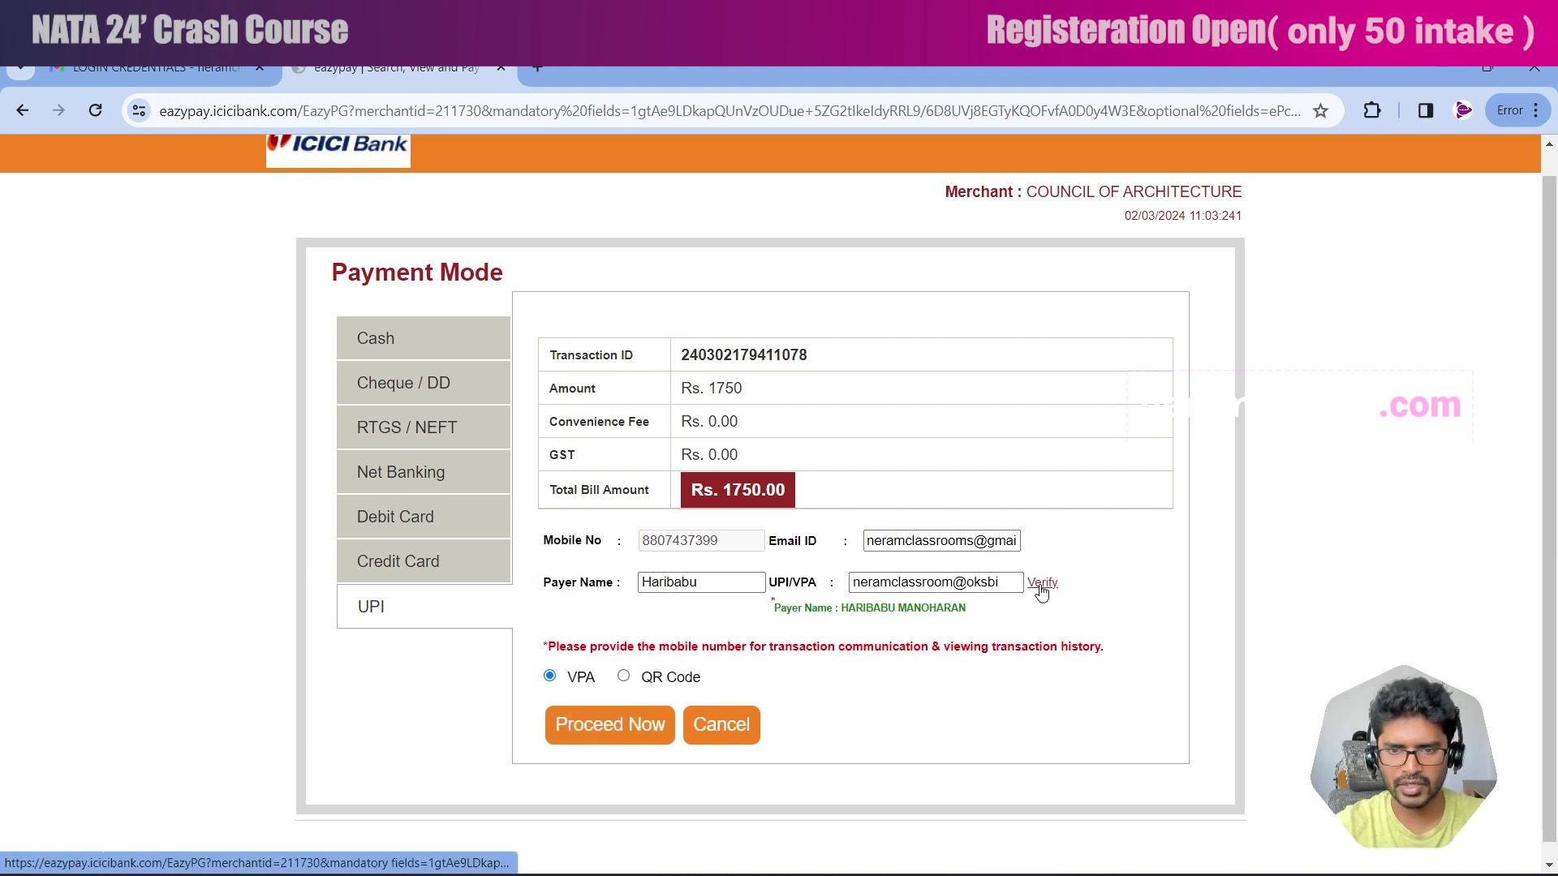
drag(845, 608, 631, 612)
click(631, 611)
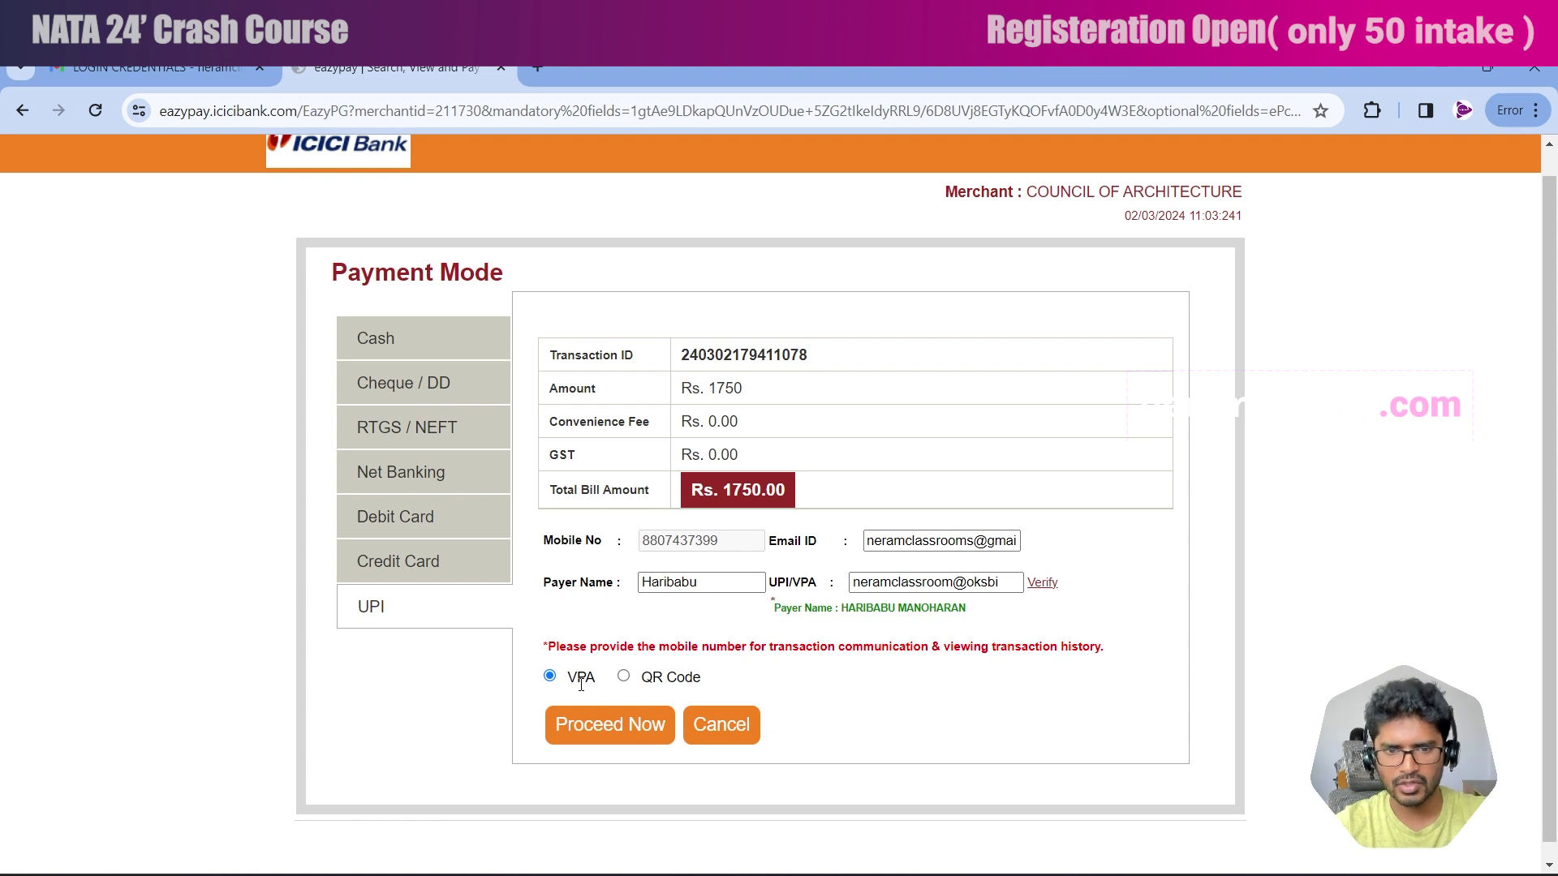
Pay the Rs. 1750 fee by UPI QR code and continue to exam details.
click(624, 678)
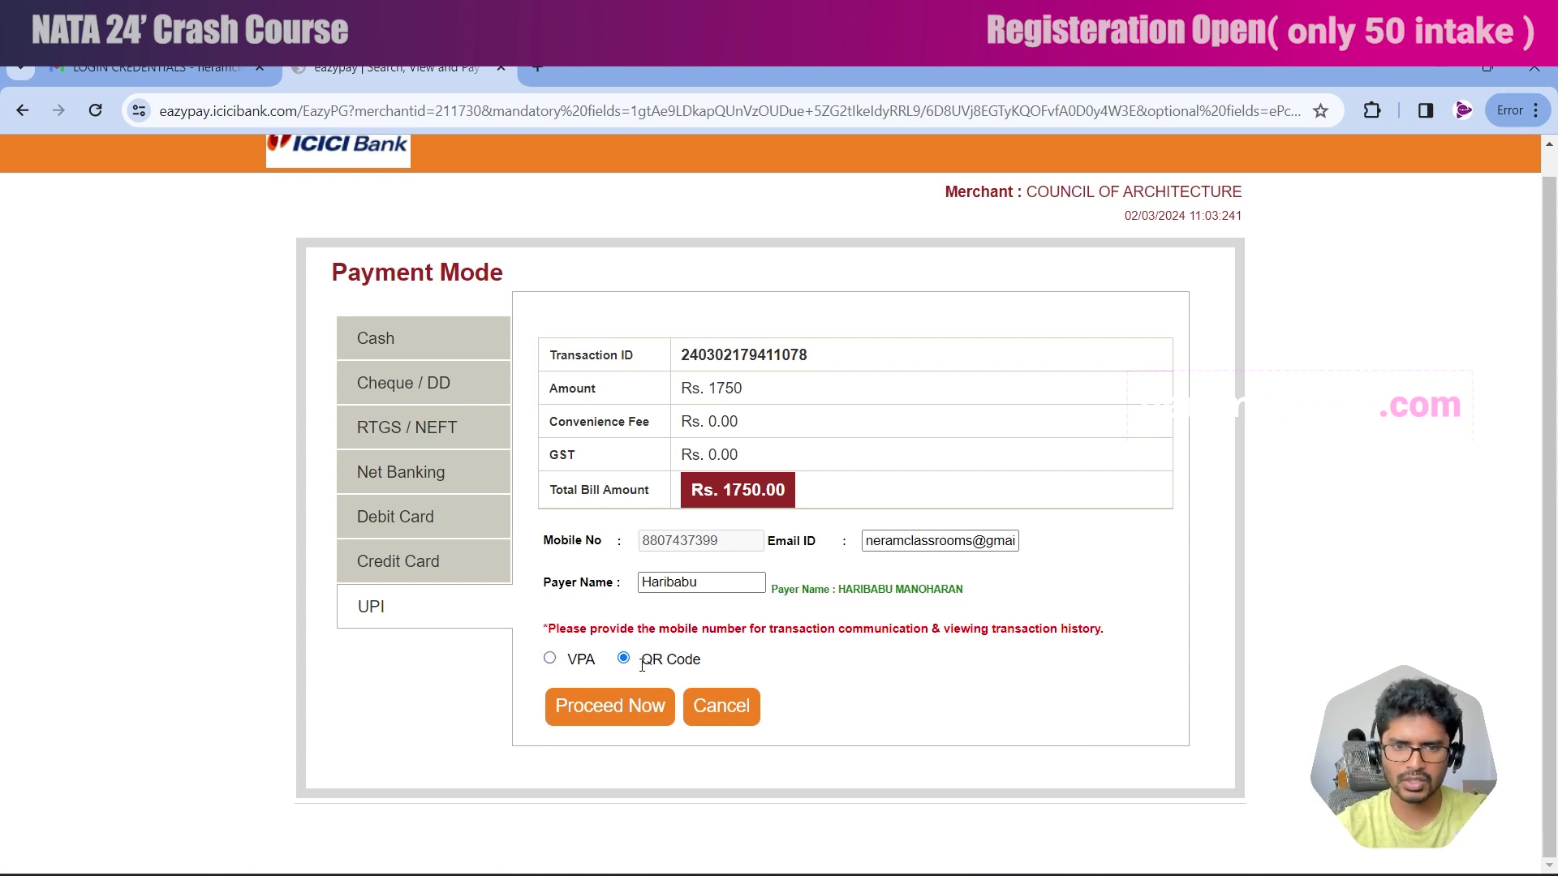
click(620, 711)
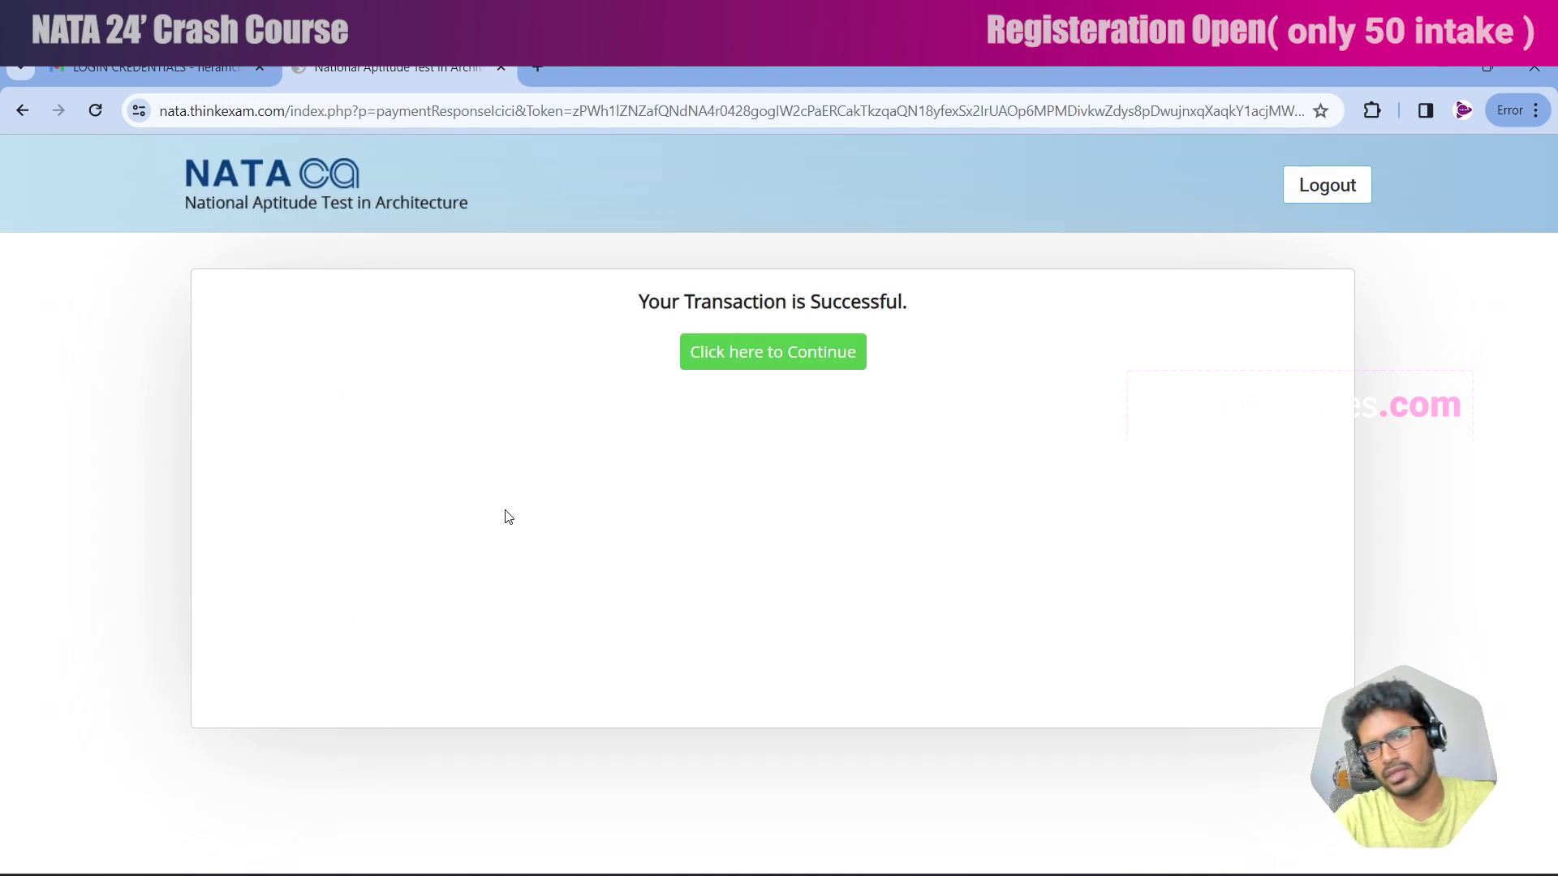
click(786, 362)
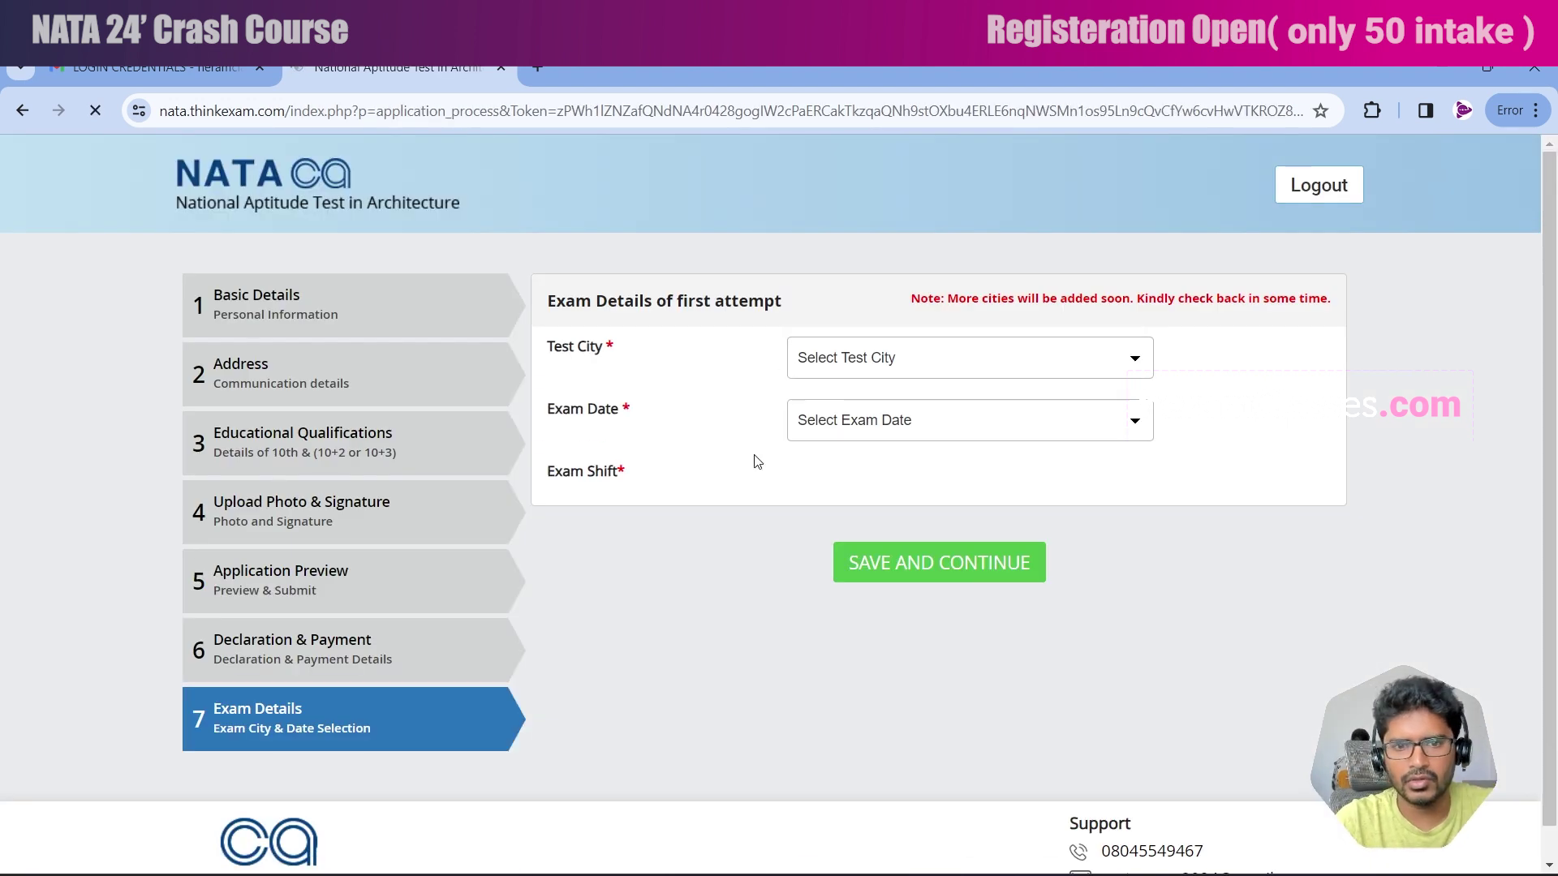
Select COIMBATORE as the test city.
click(966, 362)
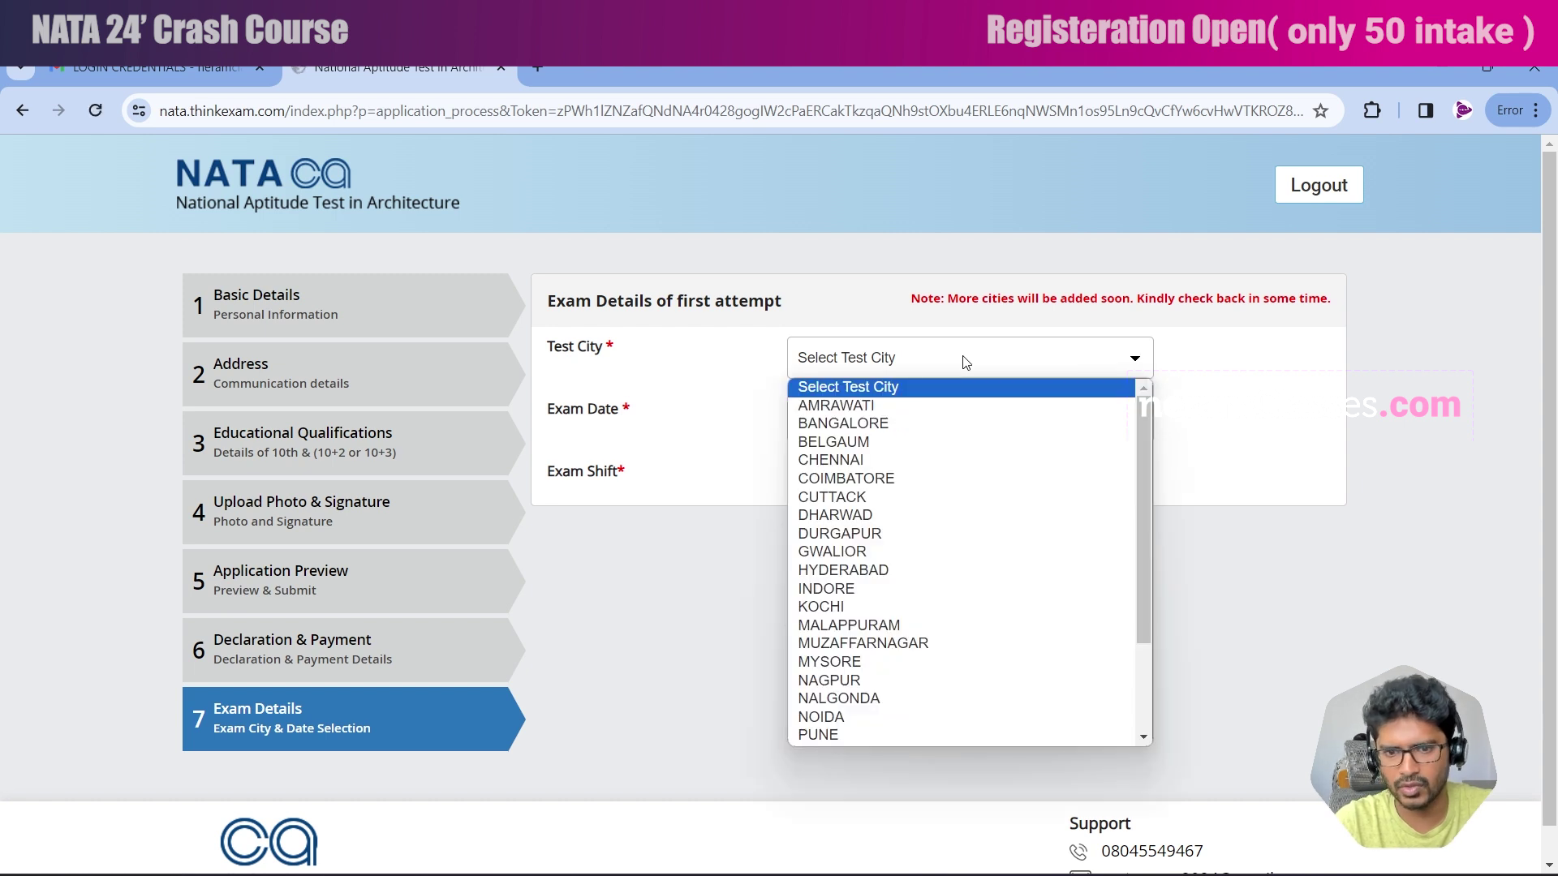
key(t)
scroll(901, 487, up, 2)
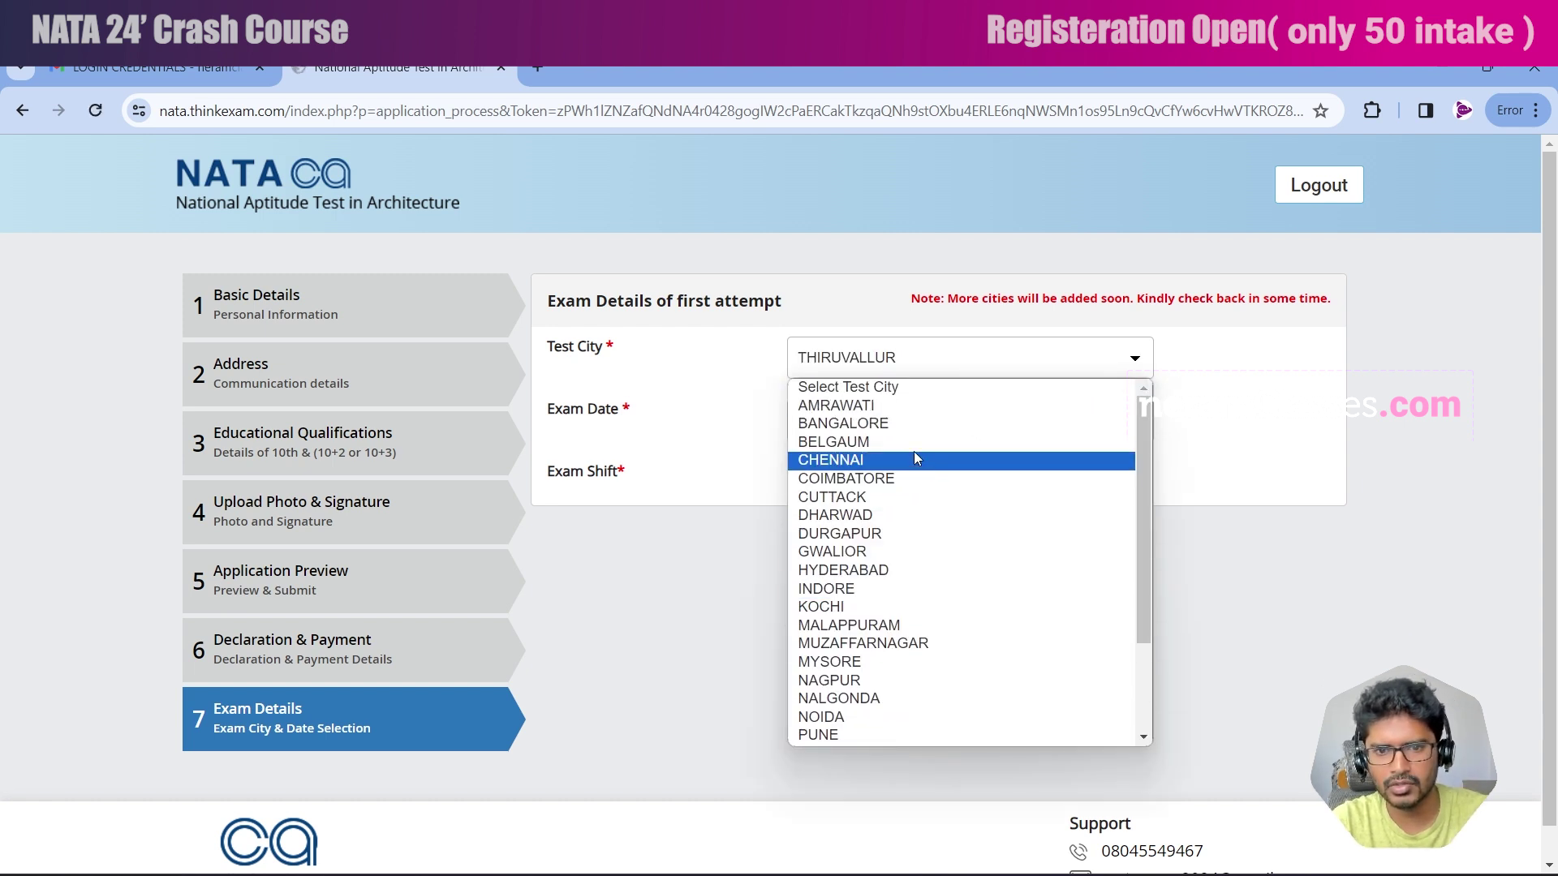
scroll(925, 527, down, 3)
scroll(899, 492, up, 3)
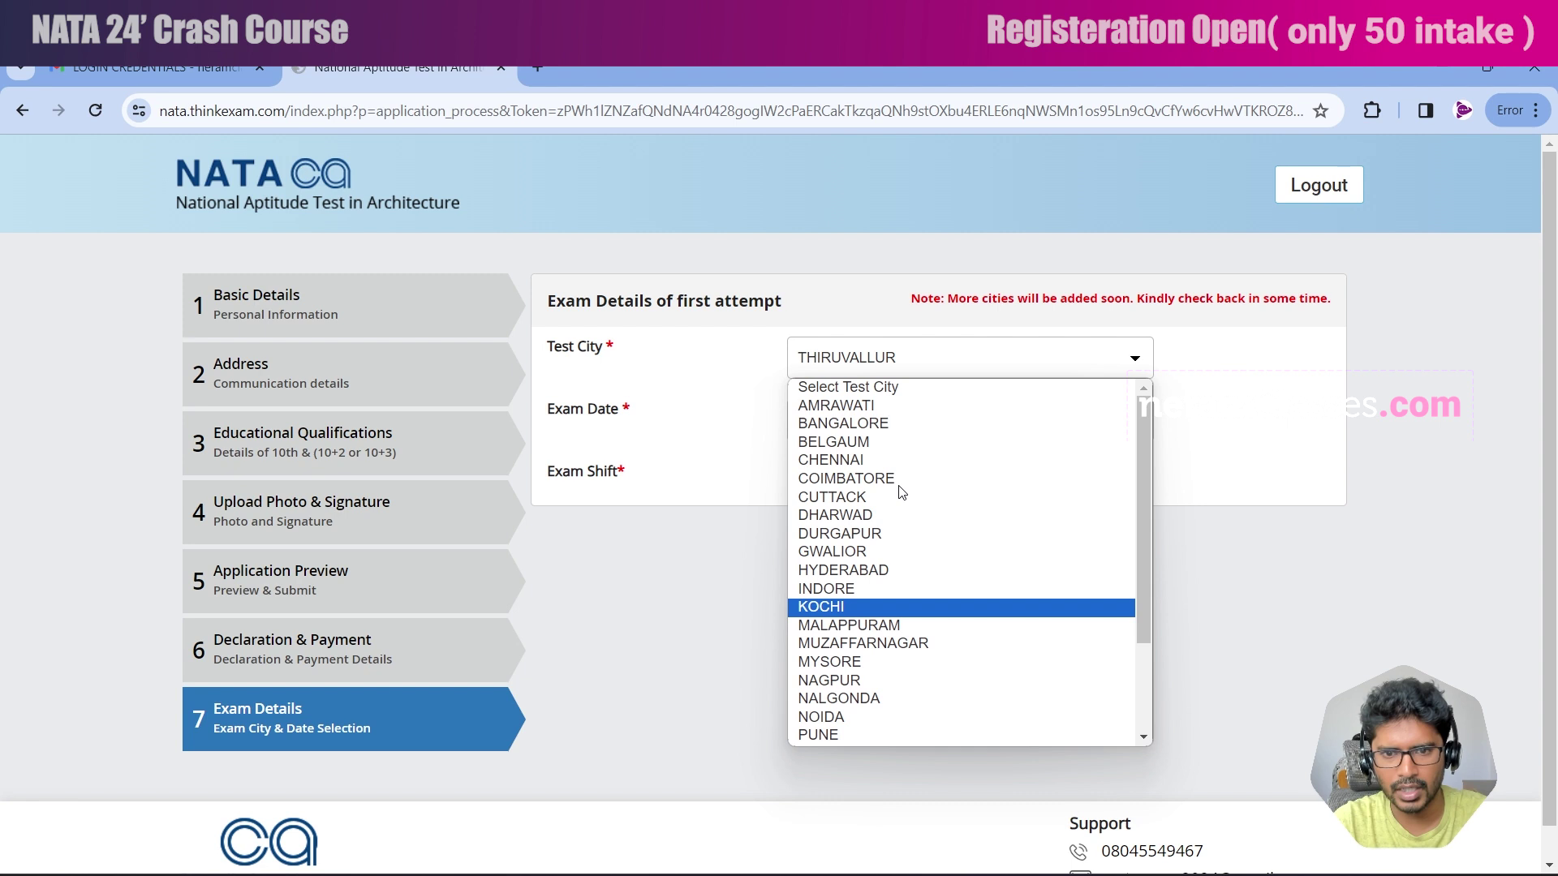
scroll(881, 722, down, 3)
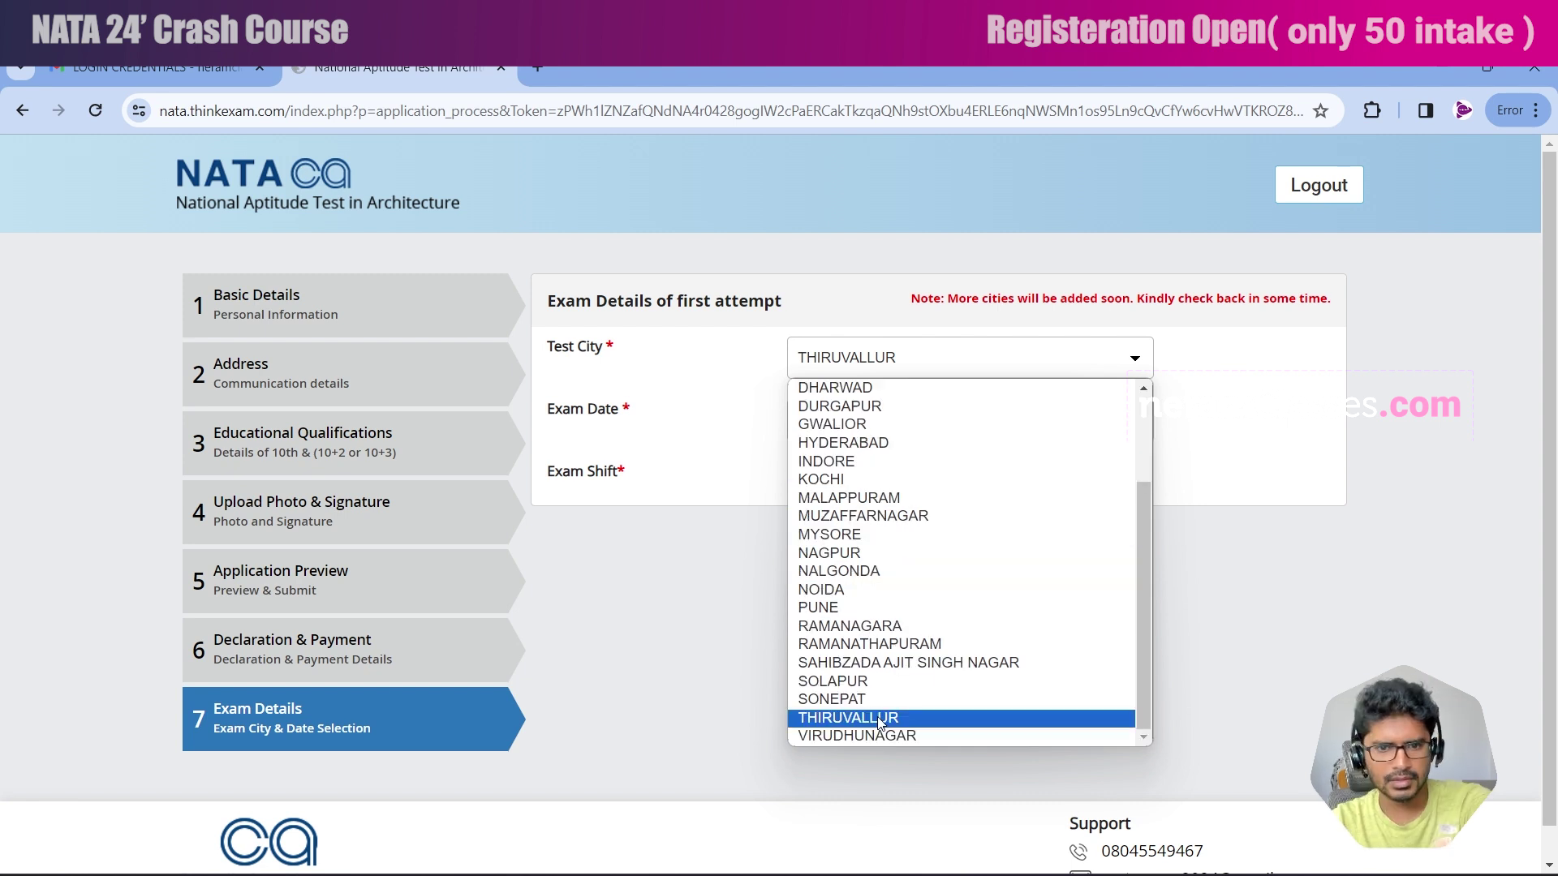
scroll(848, 495, up, 3)
scroll(862, 586, down, 3)
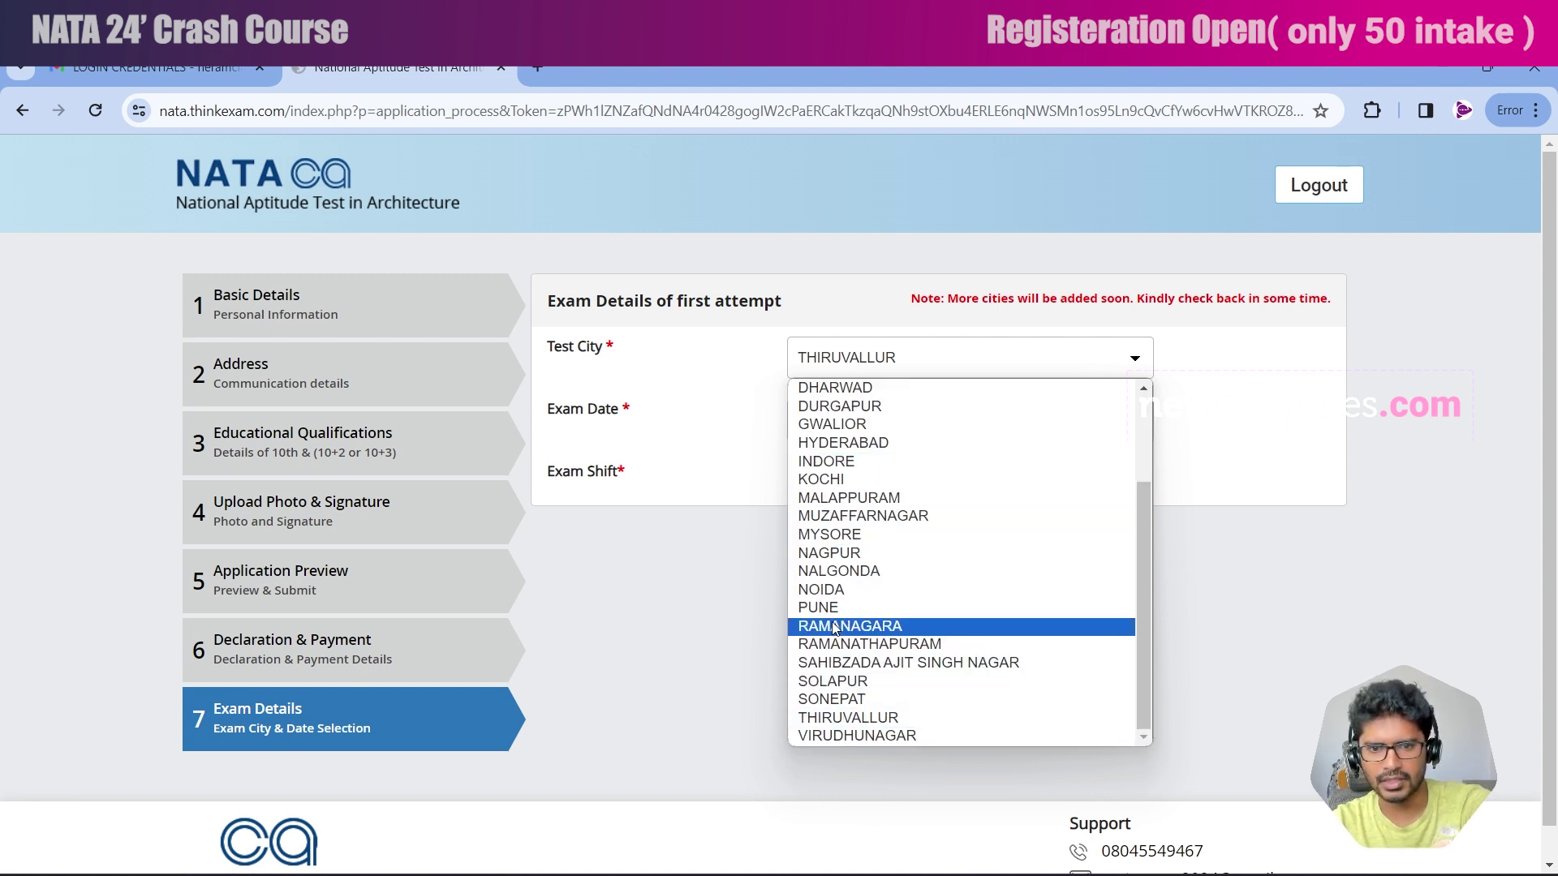
scroll(832, 612, up, 3)
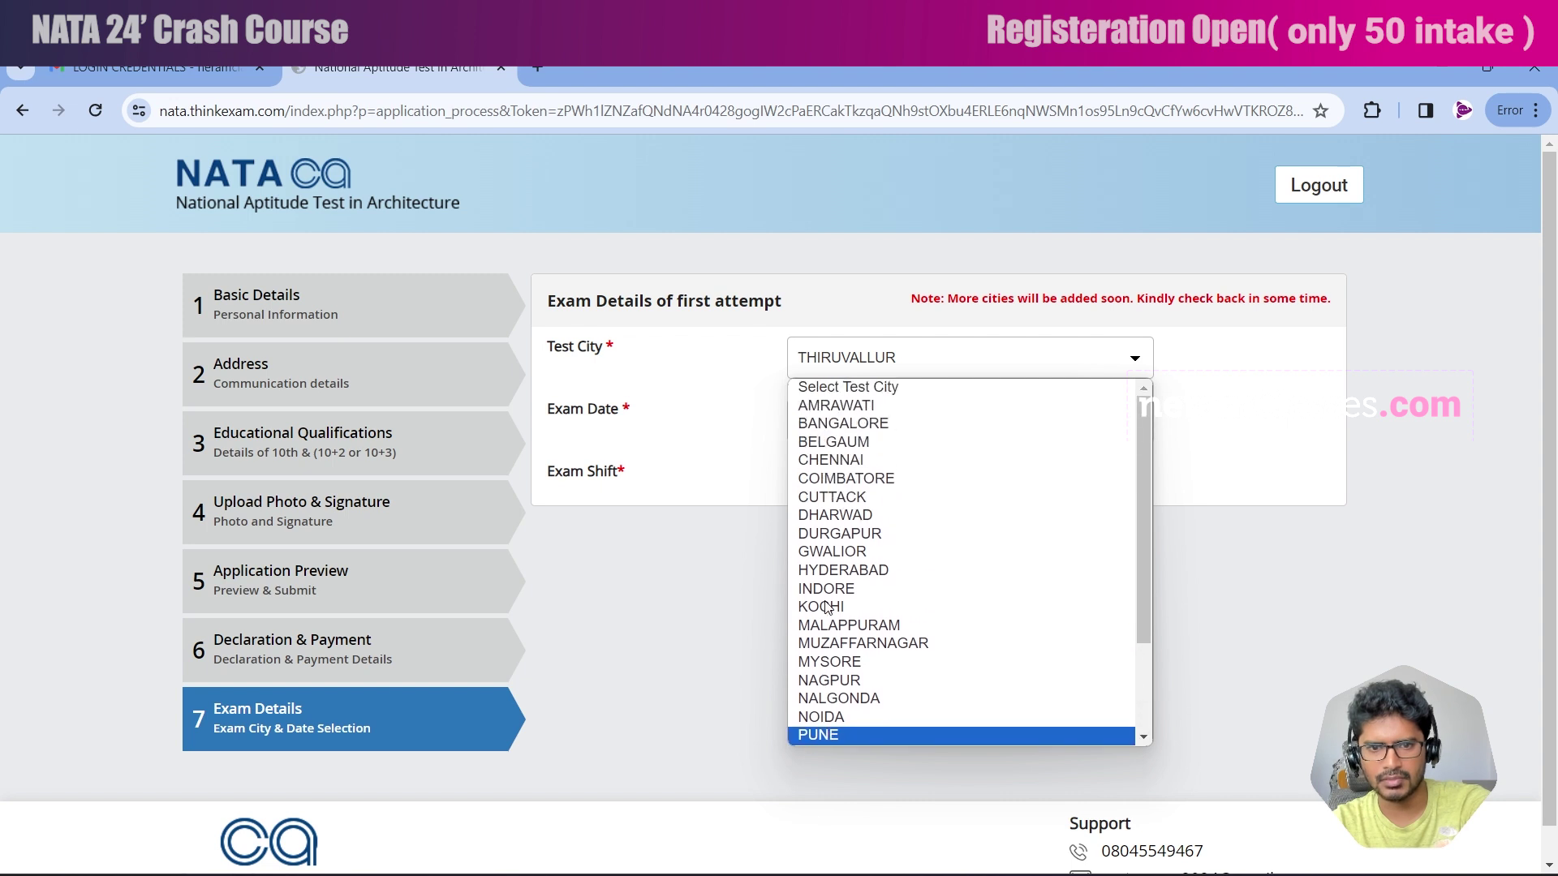
click(865, 485)
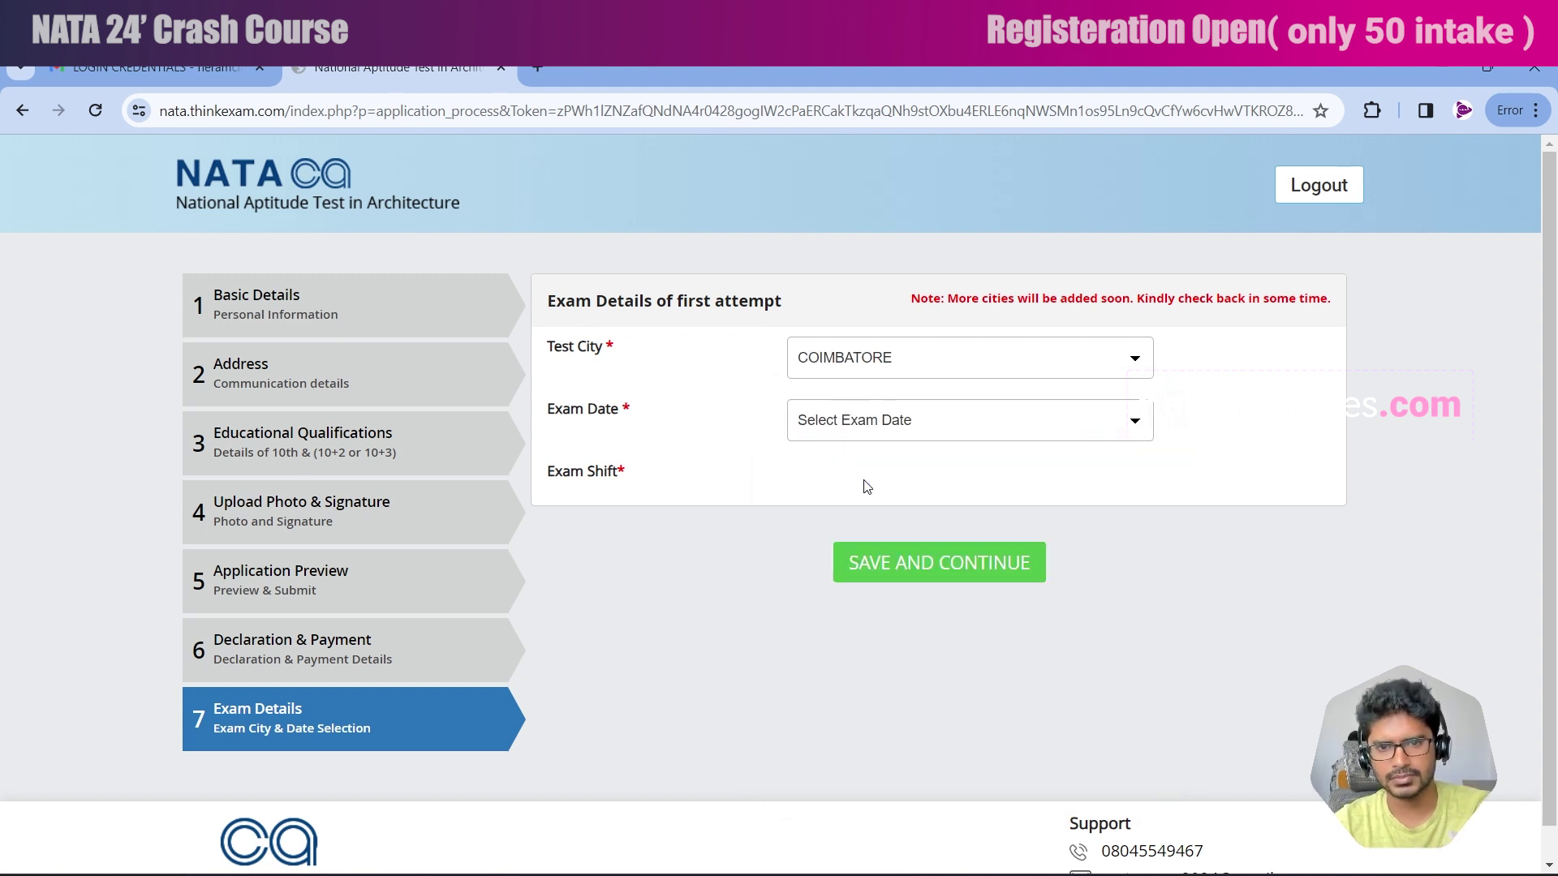
Choose exam date 2024-04-06 and the morning shift, then save the exam details.
click(867, 427)
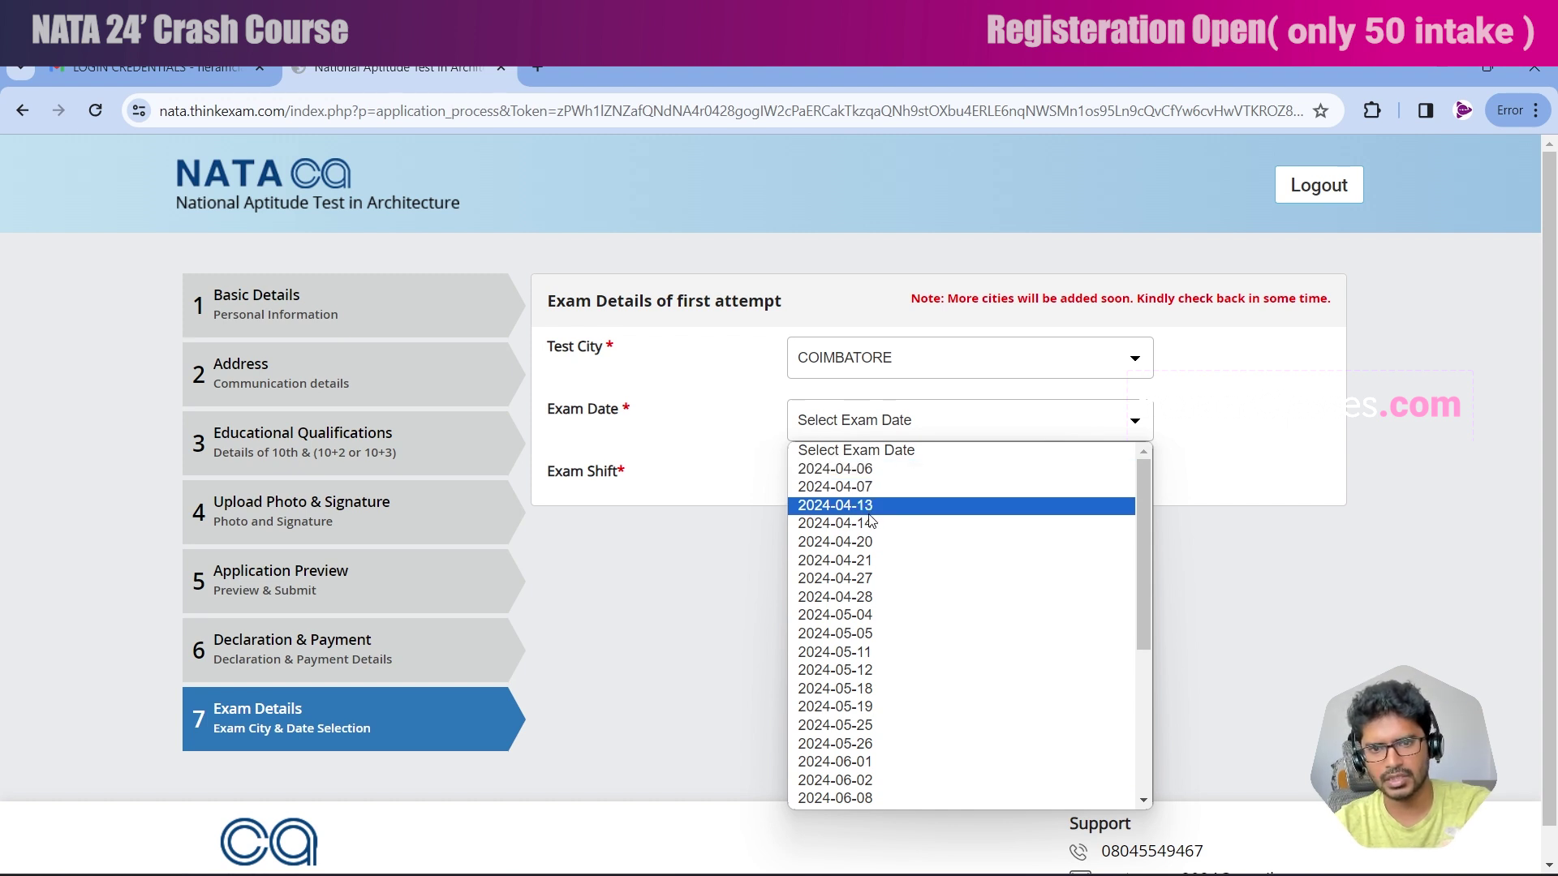
click(869, 470)
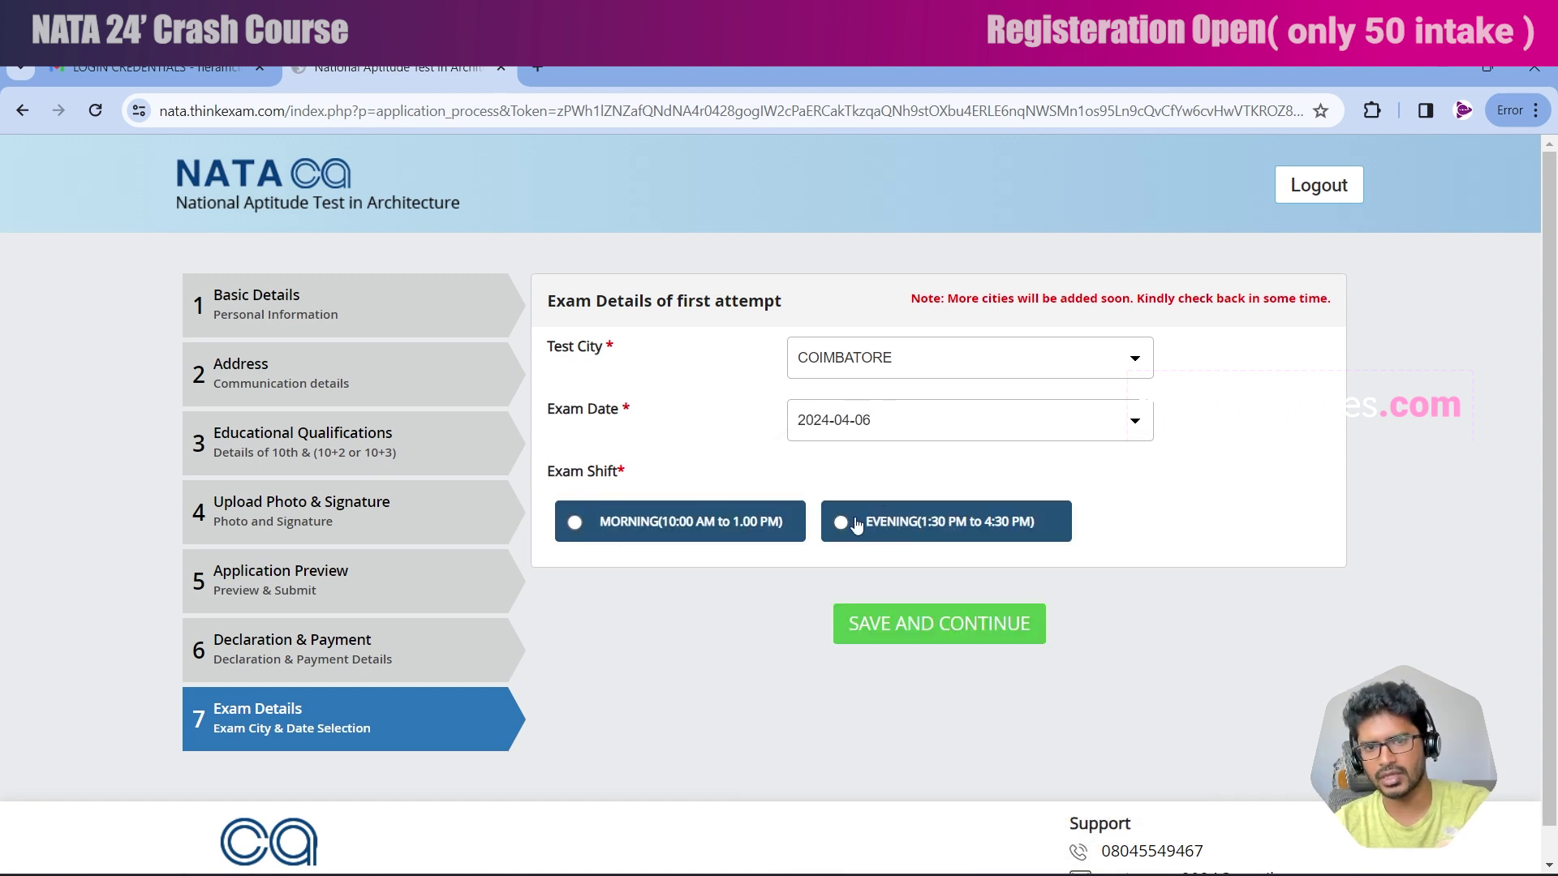
click(573, 524)
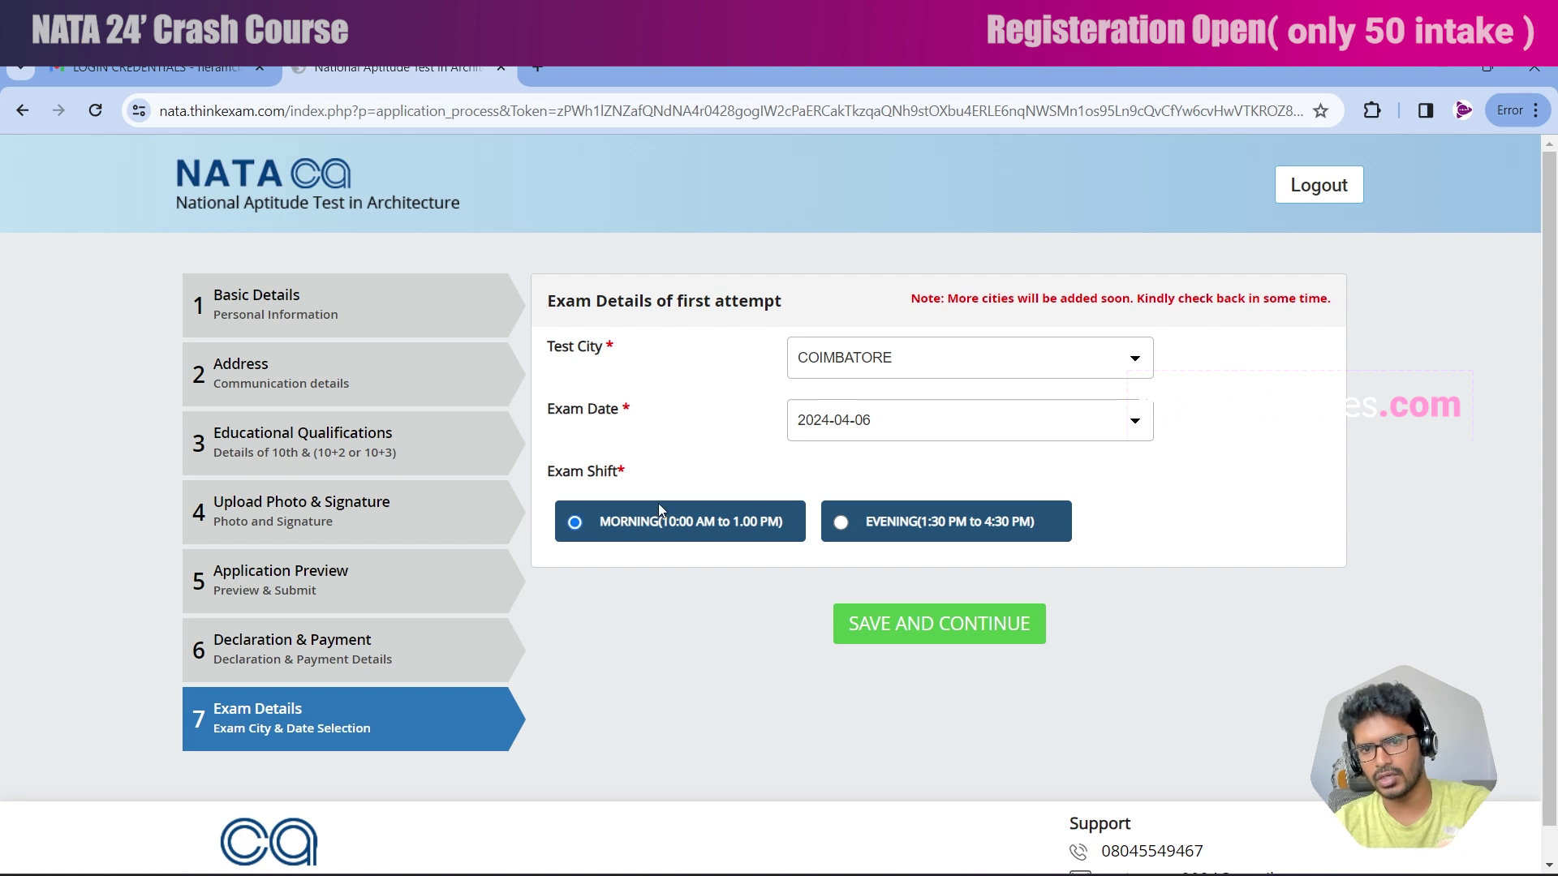
click(924, 624)
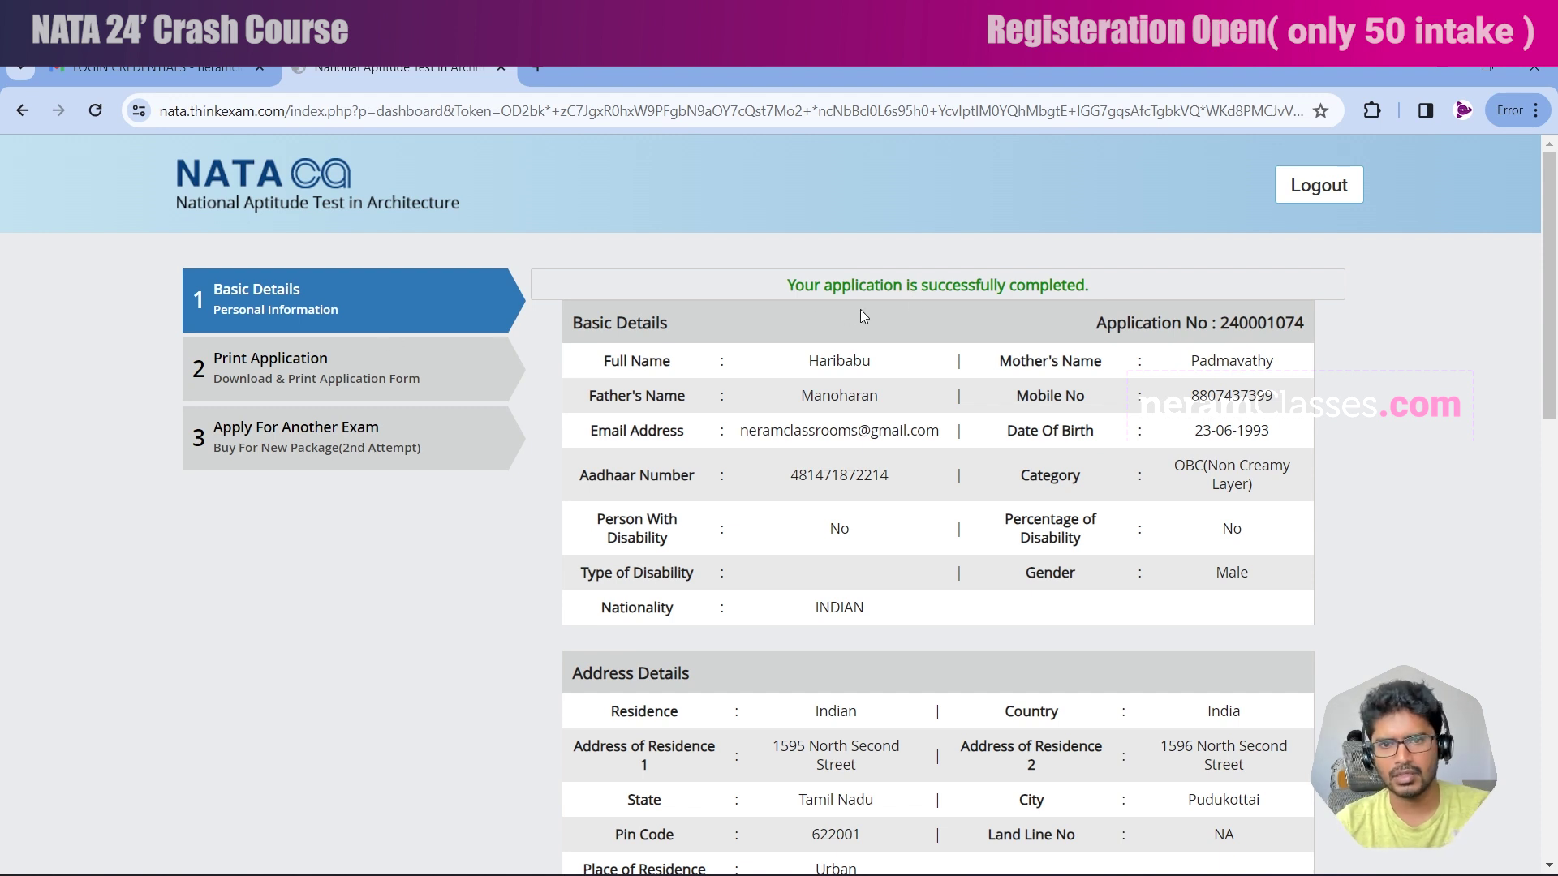
Download the application form from Print Application, then start applying for another exam.
click(356, 363)
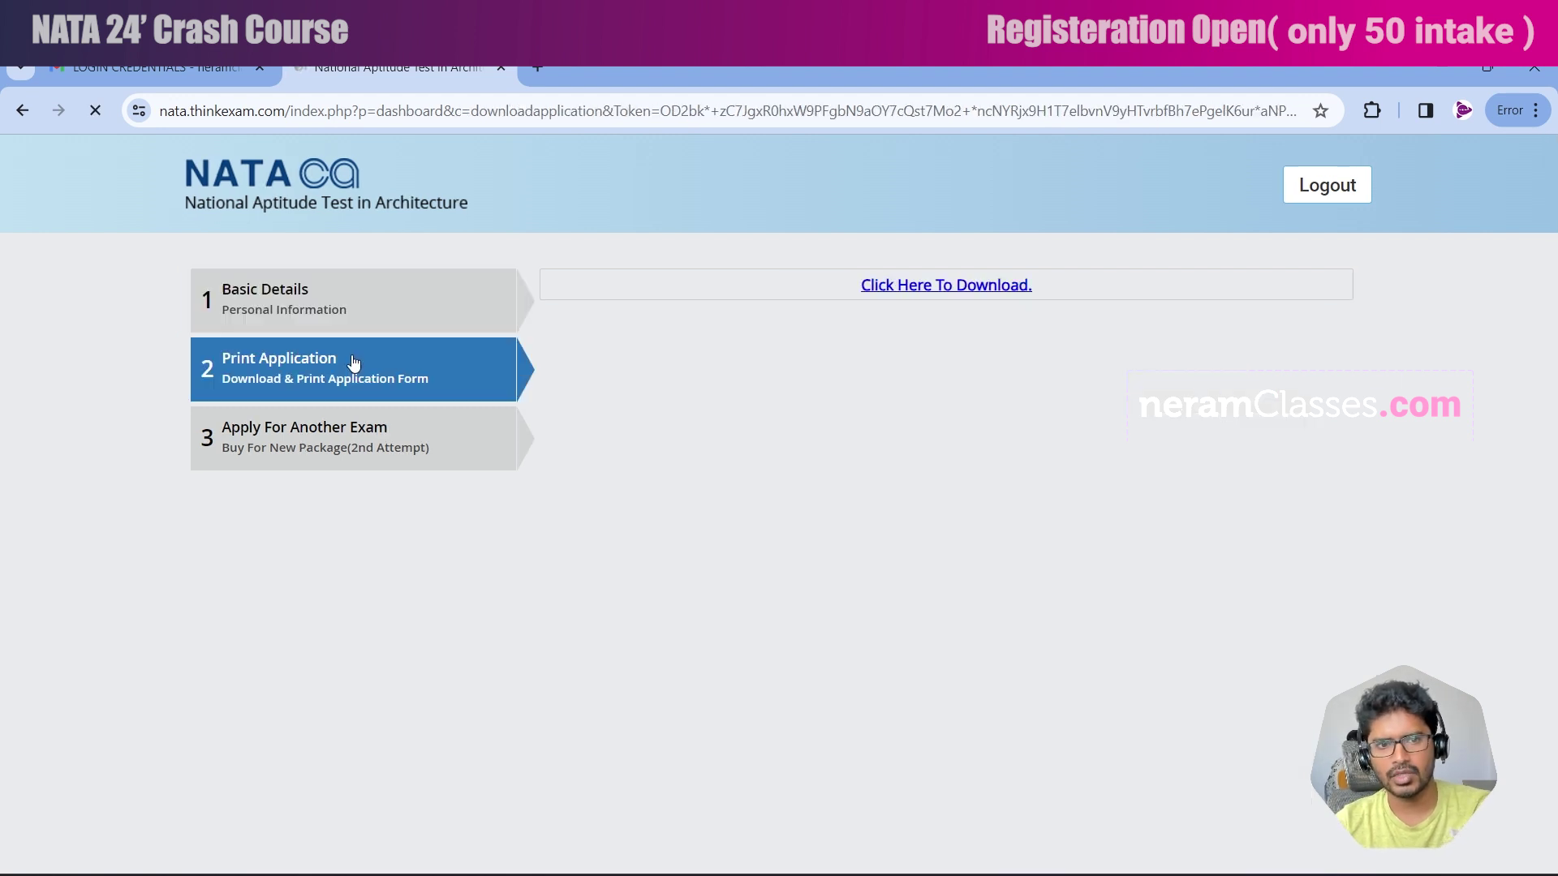
click(932, 292)
click(339, 438)
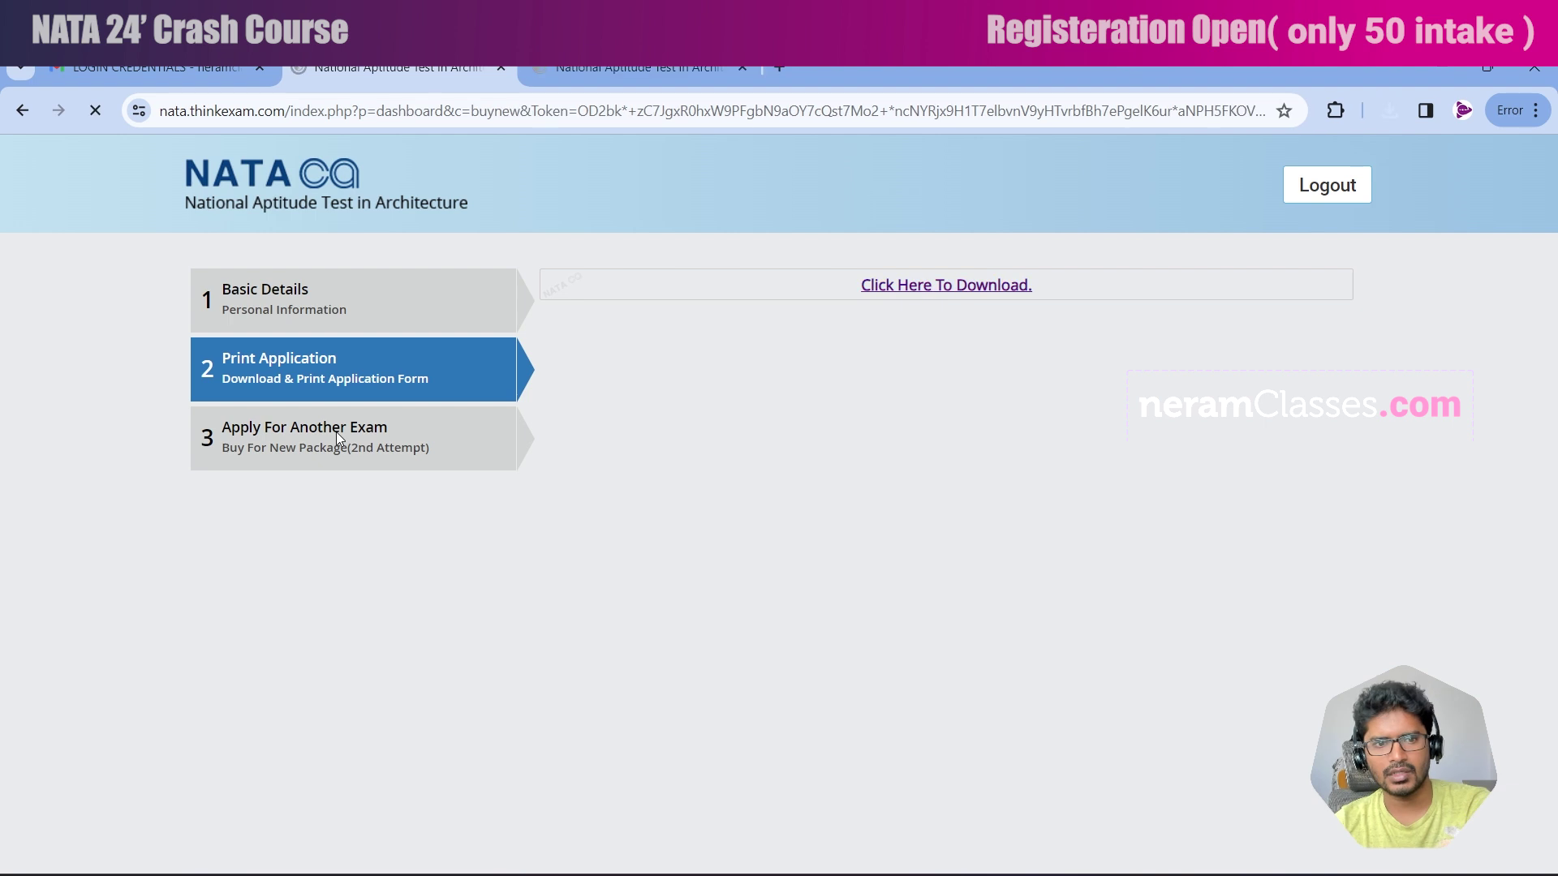